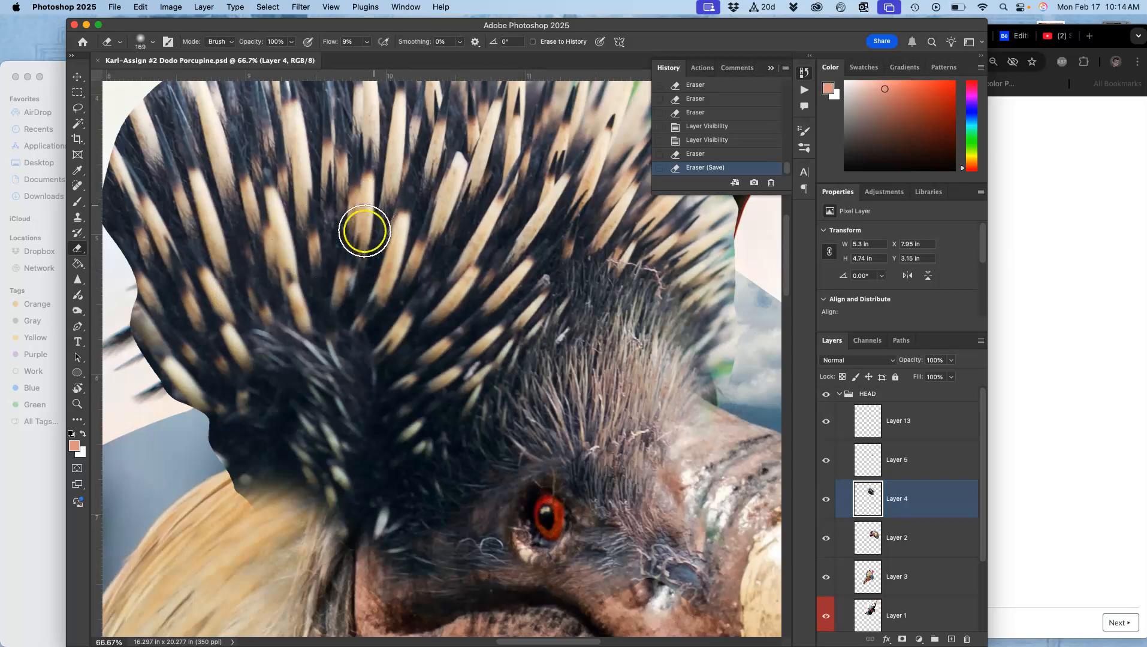
Apply Levels to Layer 4 with the black input level set to 11, and compare before and after in History.
left_click_drag(492, 204, 461, 354)
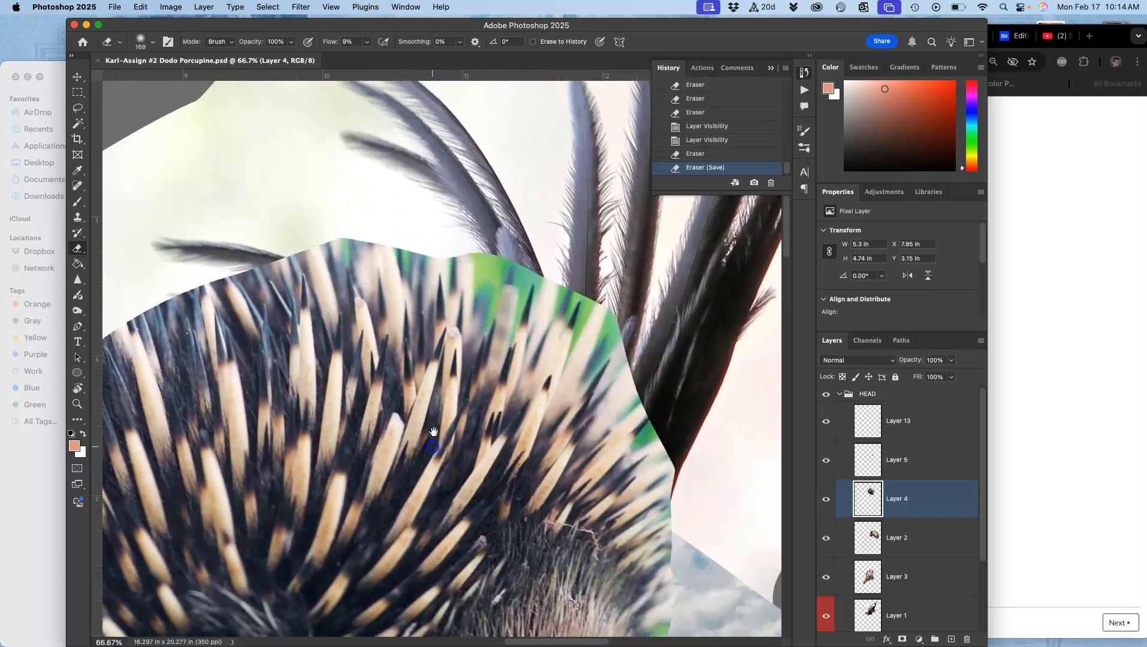
left_click_drag(551, 376, 519, 215)
left_click_drag(520, 321, 511, 318)
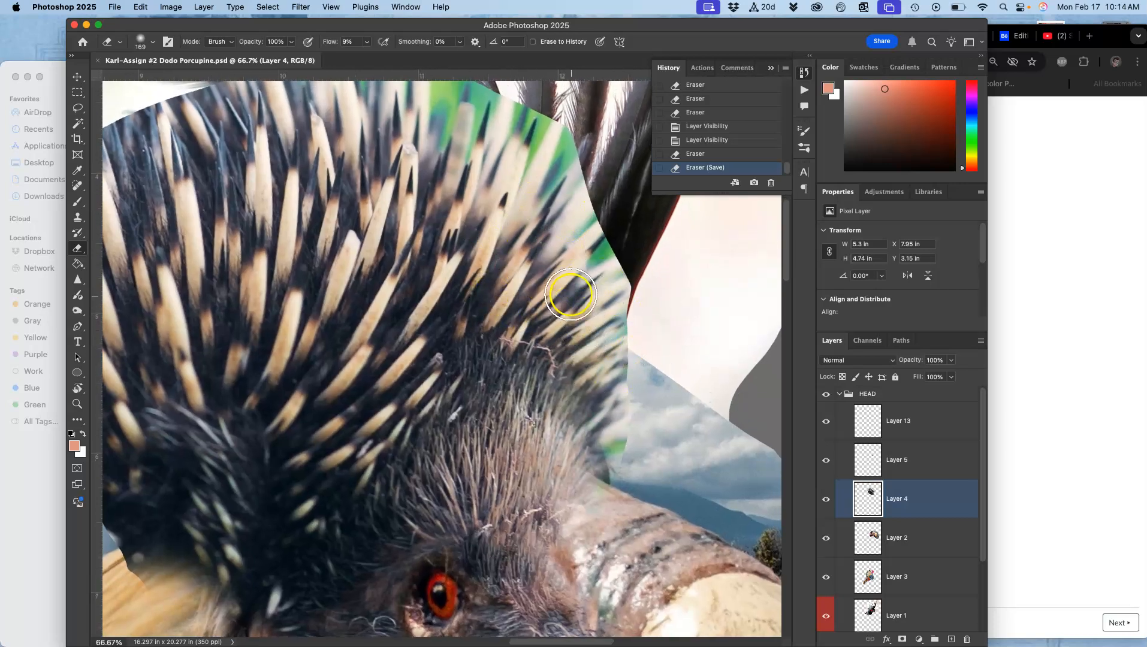
left_click_drag(526, 231, 558, 286)
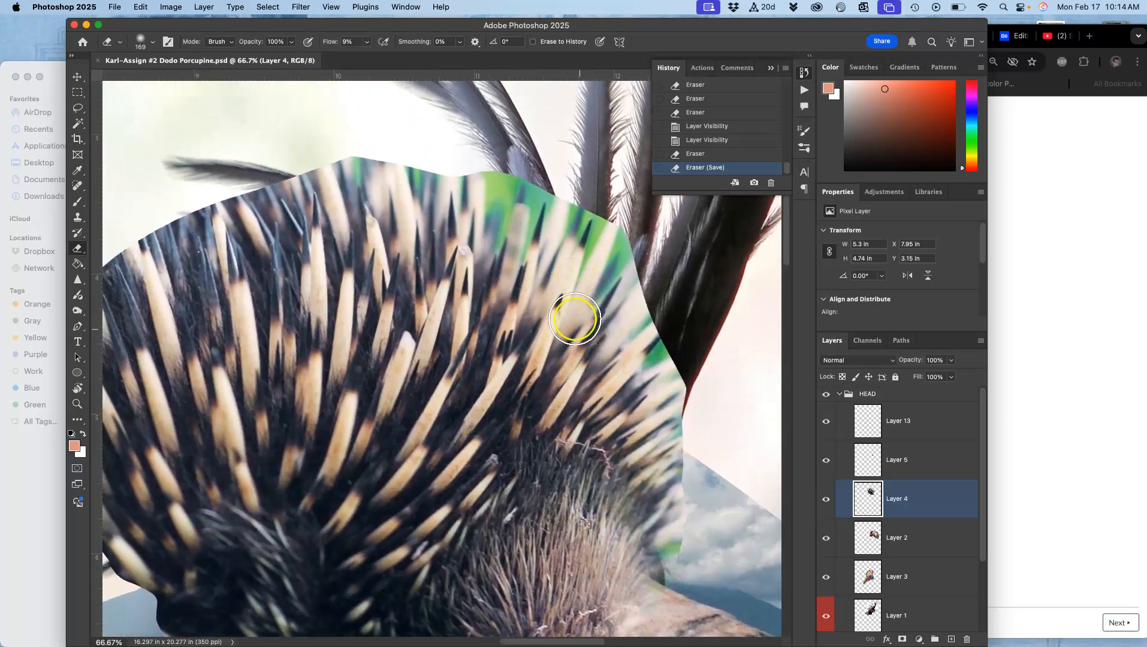
mouse_move(519, 374)
left_mouse_down()
mouse_move(456, 206)
mouse_move(525, 242)
mouse_move(538, 231)
left_mouse_up()
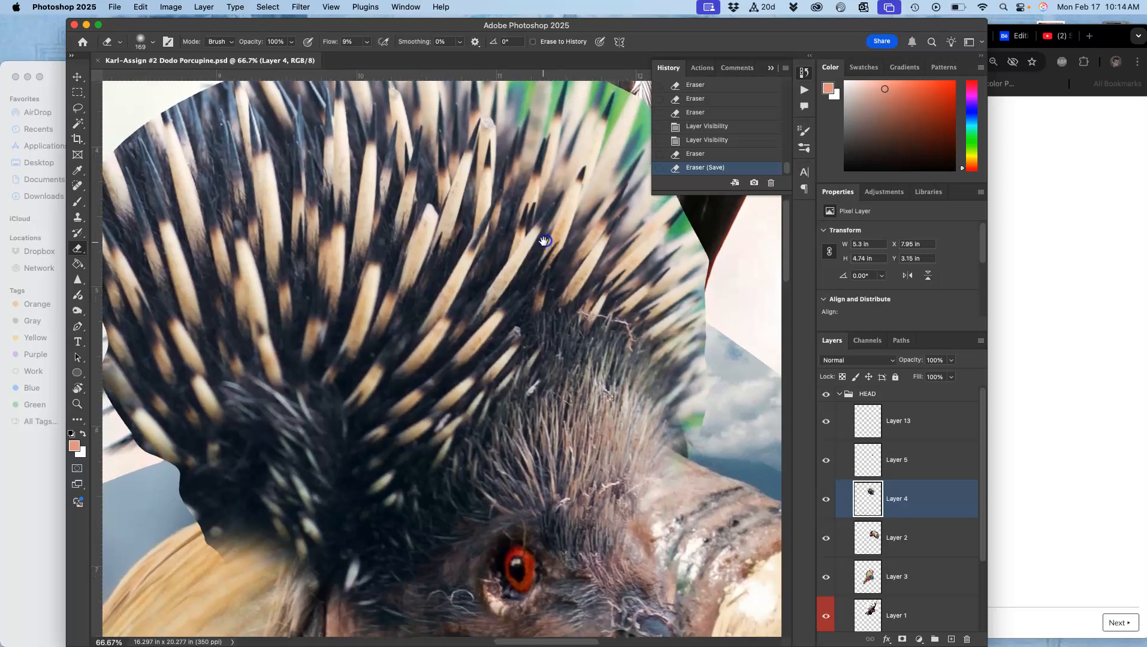
left_click(171, 7)
mouse_move(203, 40)
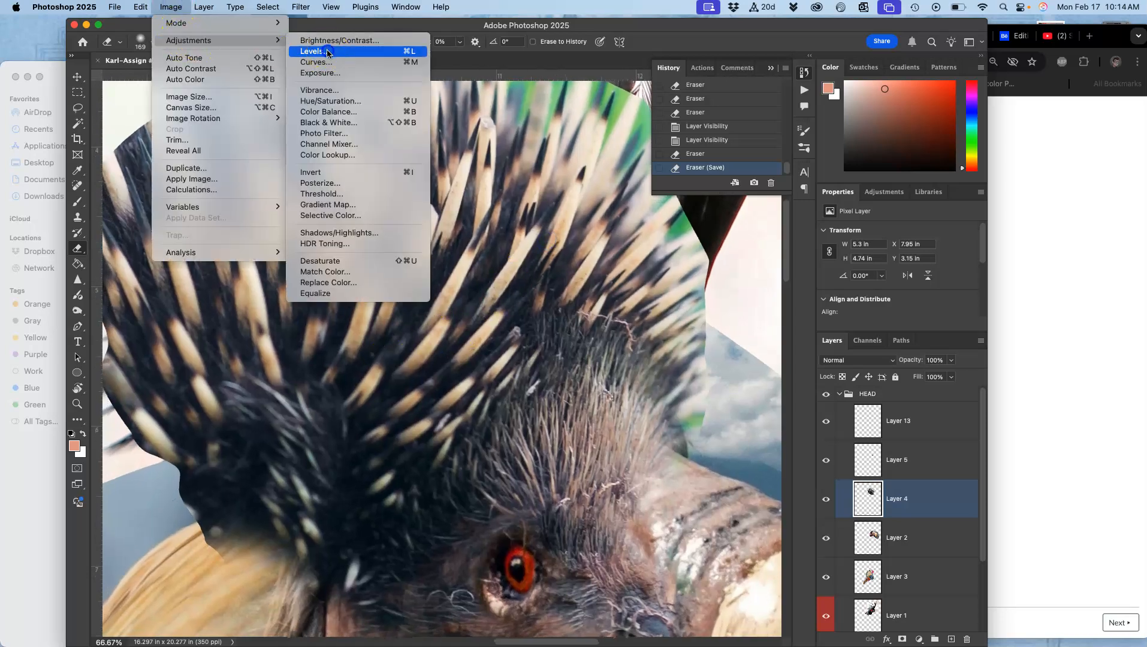
left_click(327, 51)
left_click_drag(719, 246, 720, 246)
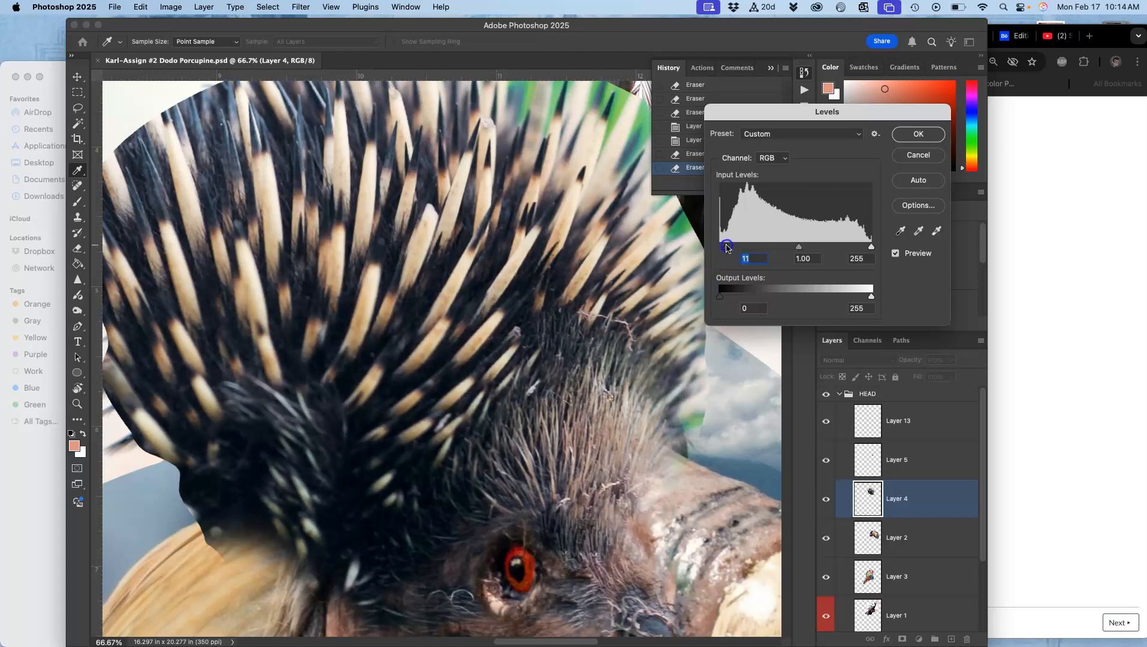
left_click_drag(722, 247, 721, 250)
left_click(918, 136)
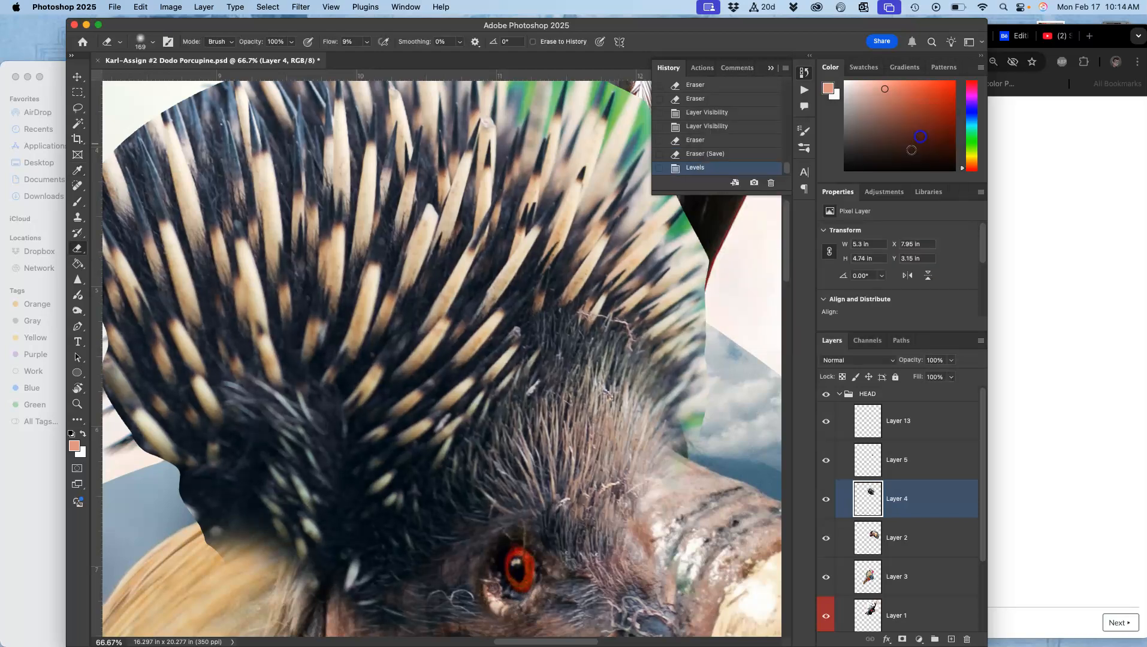
left_click(701, 154)
left_click(701, 168)
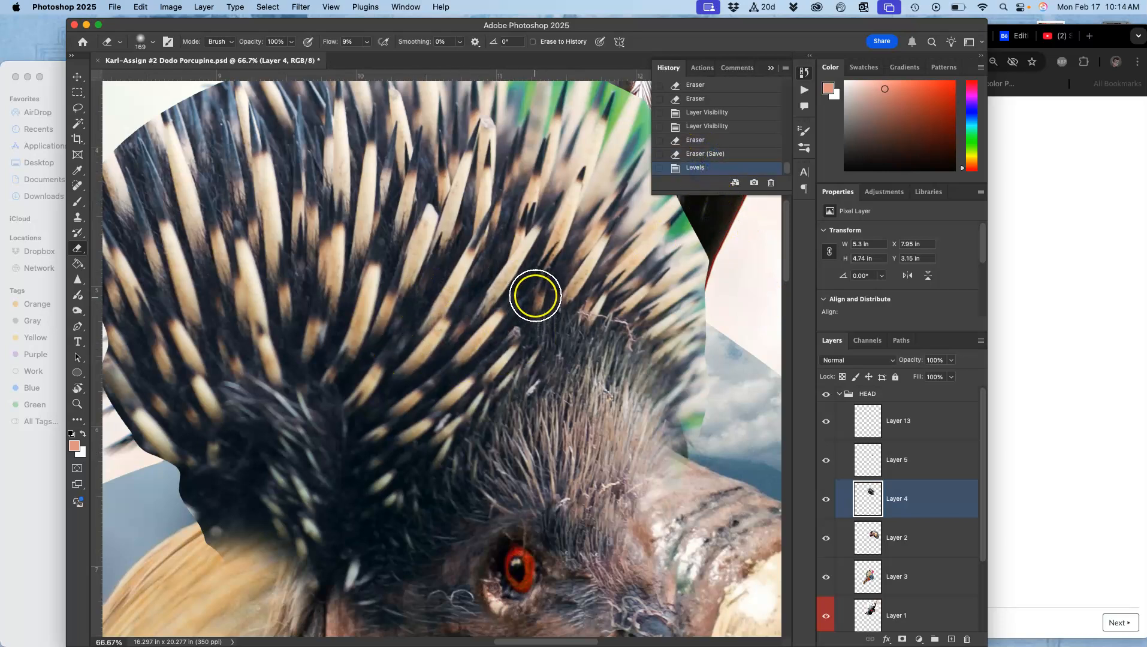
Switch to the Lasso tool and set its feather to 1 px.
key("super+equal")
key("b")
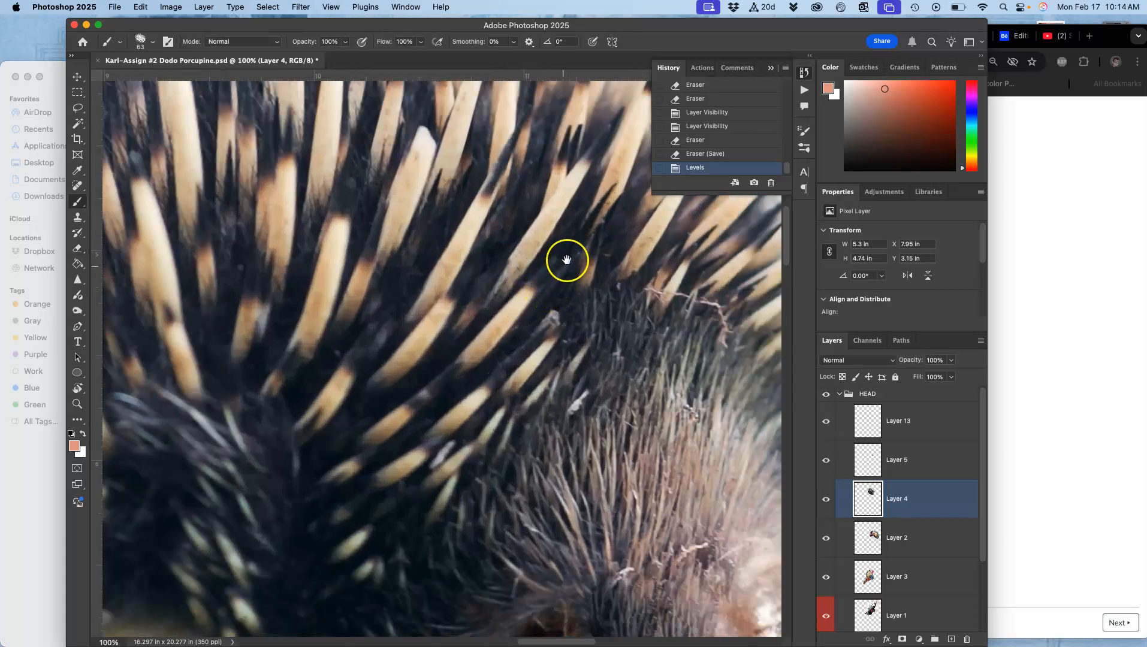
scroll(568, 259, "right", 5)
scroll(568, 259, "up", 4)
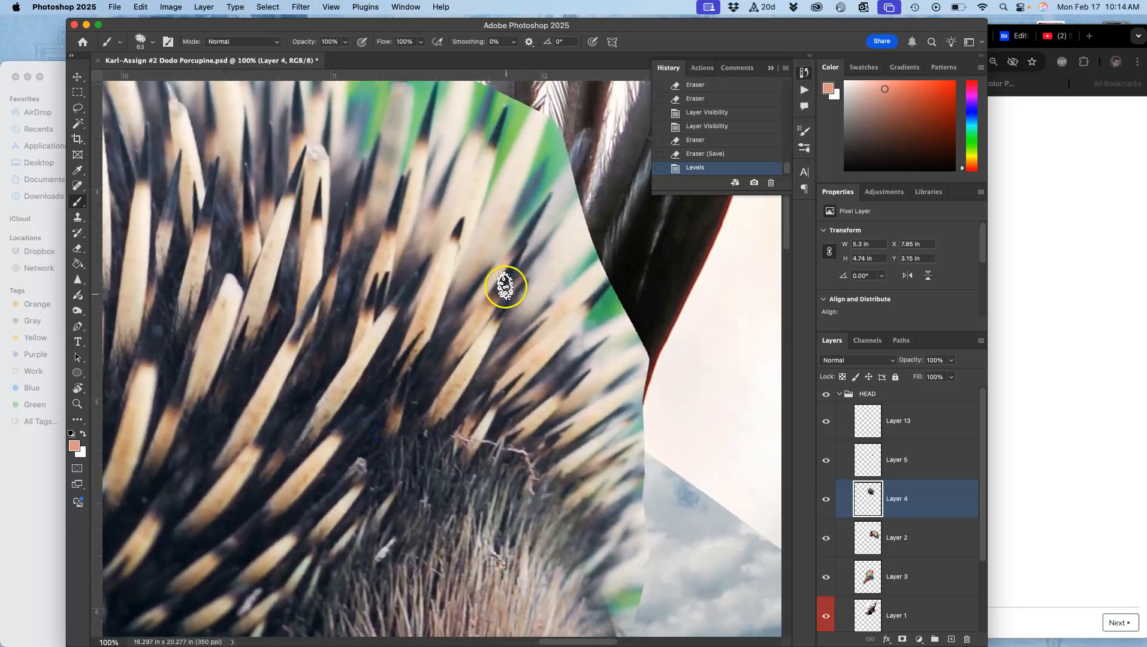
left_click(78, 109)
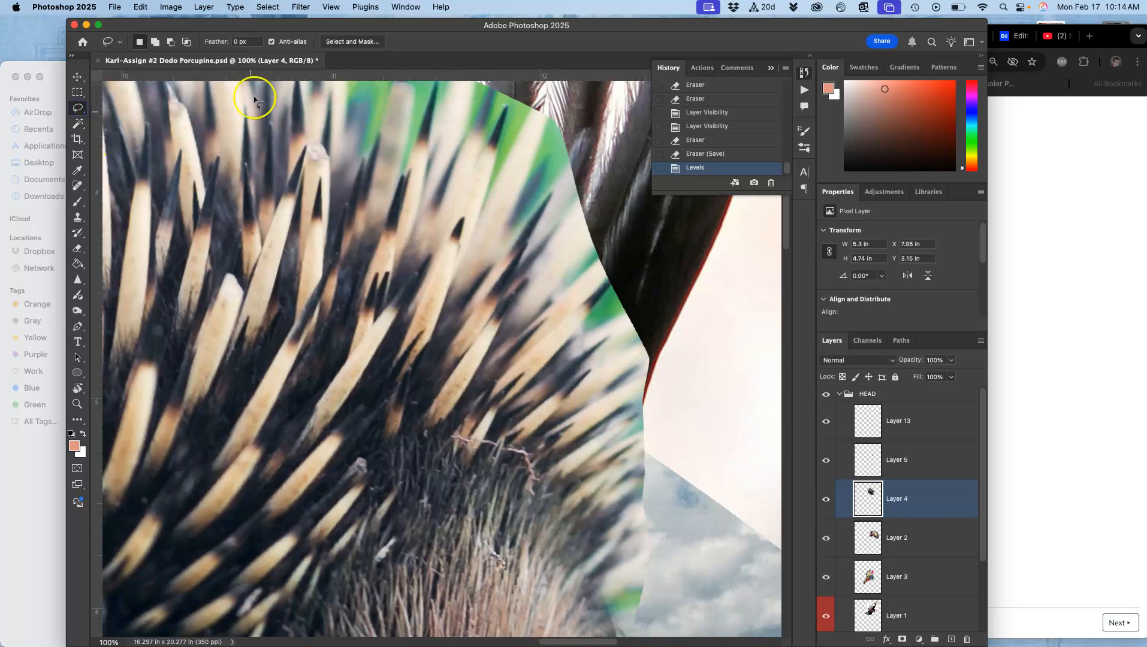
left_click(235, 41)
type("1")
Lasso around the quill tips along the head's right edge, refine the selection, and delete the background inside it.
left_click_drag(422, 213, 456, 142)
left_click(465, 162)
mouse_move(419, 220)
left_mouse_down()
mouse_move(463, 132)
mouse_move(436, 249)
mouse_move(463, 208)
mouse_move(457, 289)
left_mouse_up()
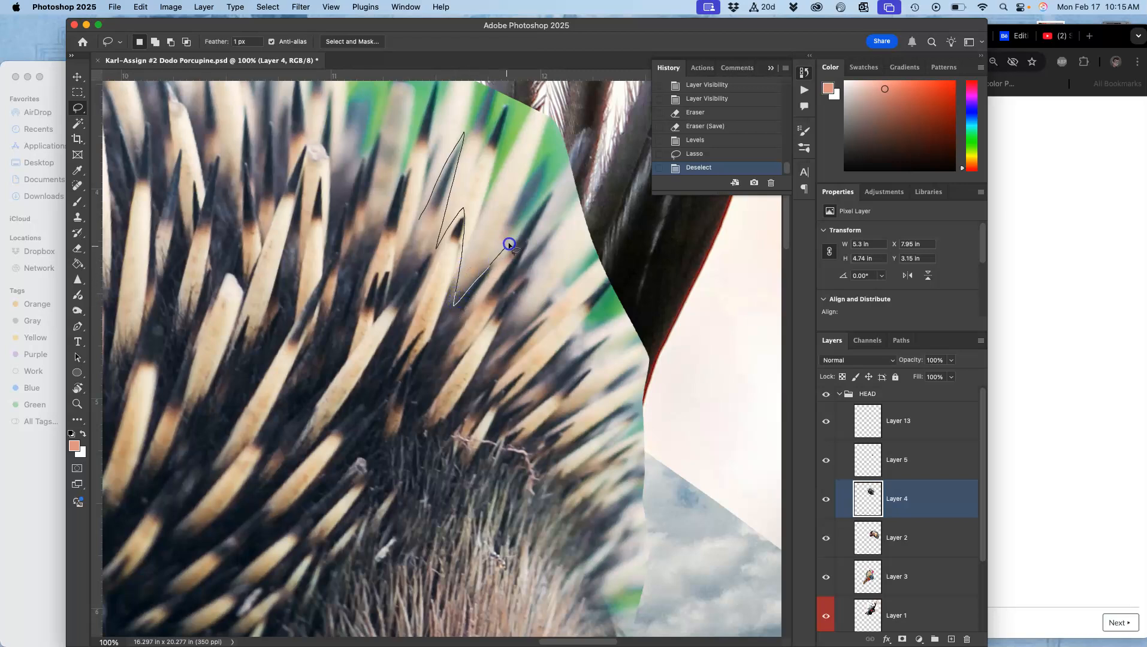
mouse_move(535, 207)
left_mouse_down()
mouse_move(552, 188)
mouse_move(523, 267)
mouse_move(552, 235)
mouse_move(502, 342)
mouse_move(554, 297)
mouse_move(523, 358)
mouse_move(603, 282)
left_mouse_up()
mouse_move(582, 330)
left_mouse_down()
mouse_move(569, 345)
mouse_move(608, 337)
mouse_move(570, 397)
mouse_move(624, 379)
mouse_move(593, 425)
mouse_move(621, 418)
mouse_move(601, 452)
mouse_move(638, 438)
mouse_move(612, 484)
mouse_move(633, 479)
left_mouse_up()
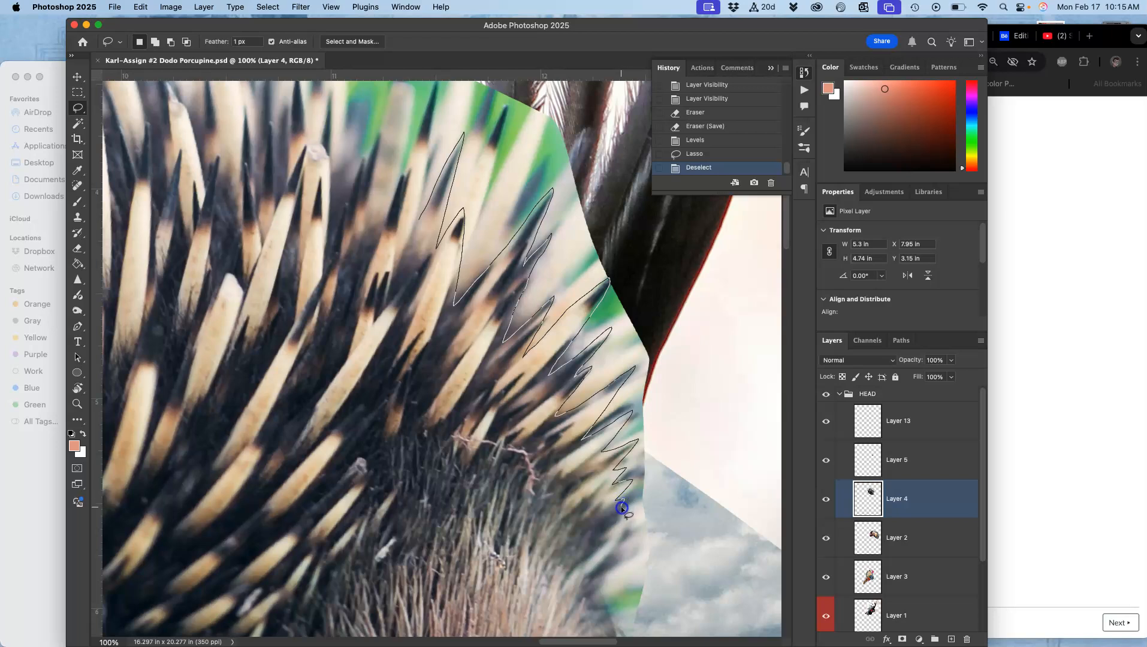
left_click_drag(628, 530, 602, 567)
mouse_move(685, 635)
left_mouse_down()
mouse_move(731, 526)
mouse_move(720, 333)
mouse_move(672, 246)
mouse_move(587, 157)
mouse_move(579, 99)
mouse_move(544, 84)
left_mouse_up()
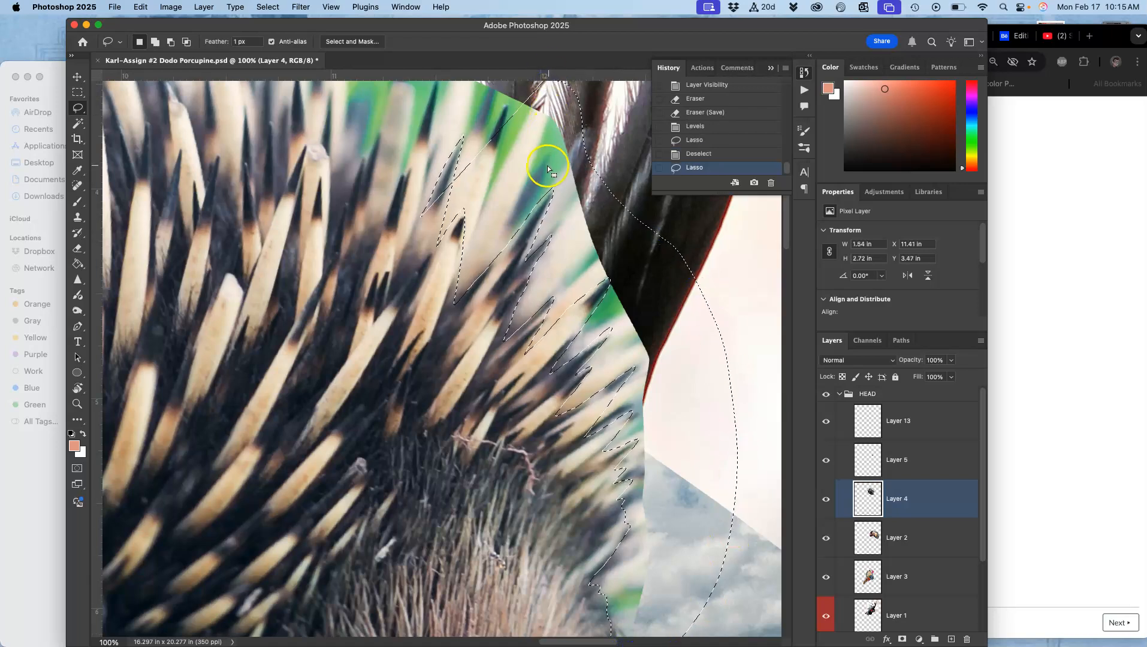
scroll(499, 185, "up", 5)
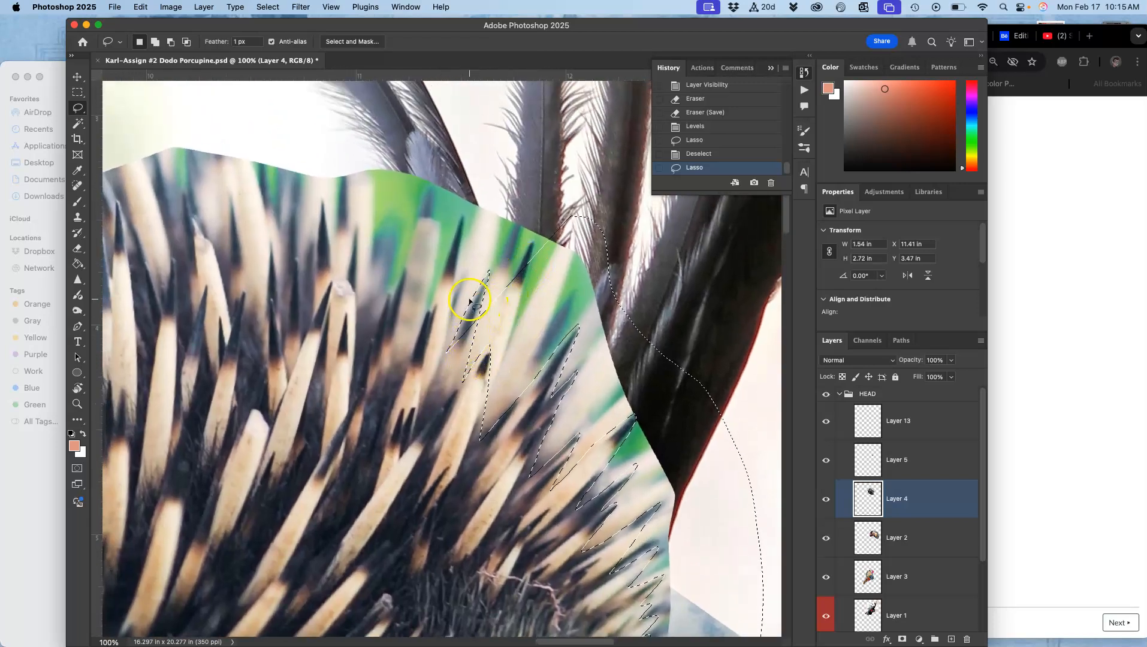
key("shift")
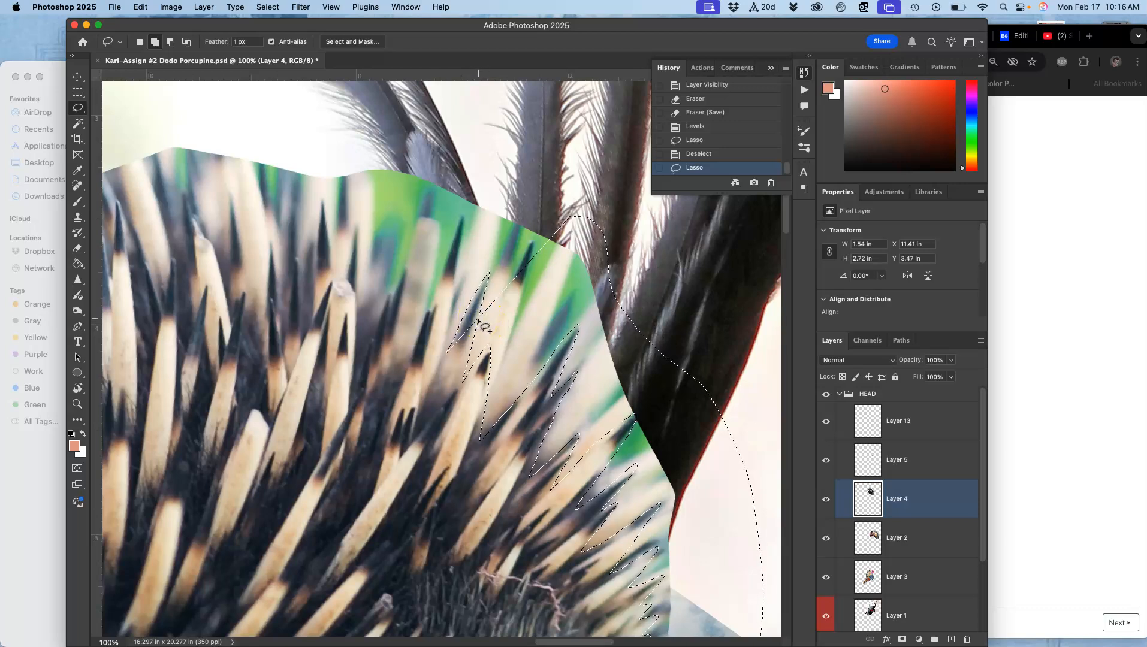
key("alt")
left_click_drag(472, 331, 492, 253)
left_click_drag(434, 351, 450, 370)
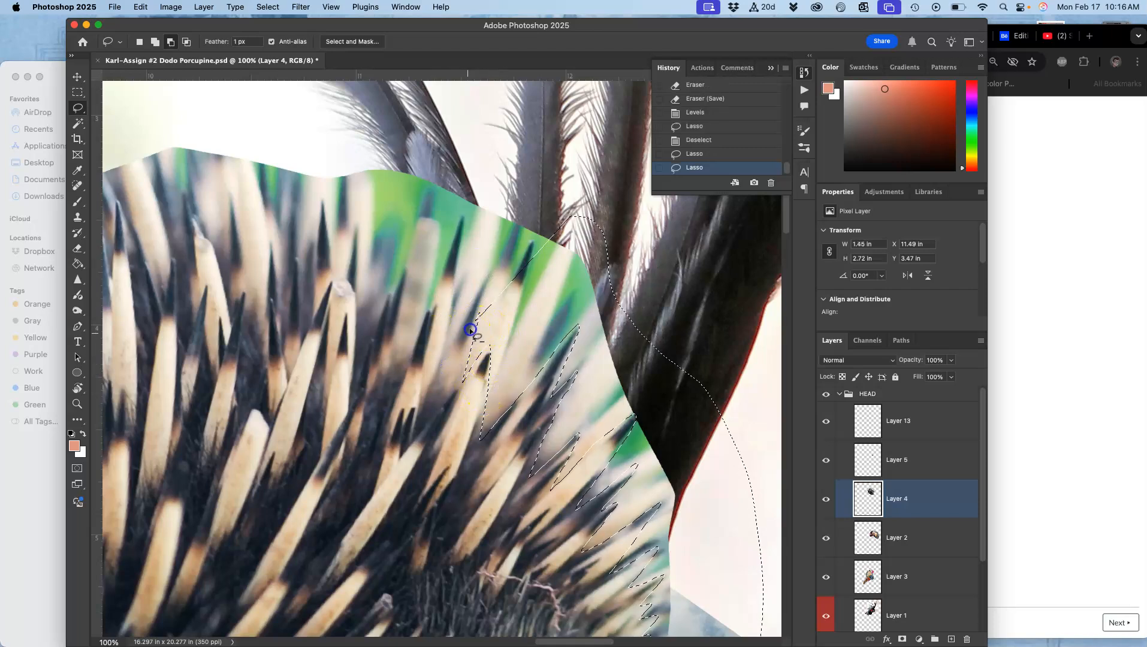
mouse_move(481, 315)
left_mouse_down()
mouse_move(477, 302)
mouse_move(463, 379)
left_mouse_up()
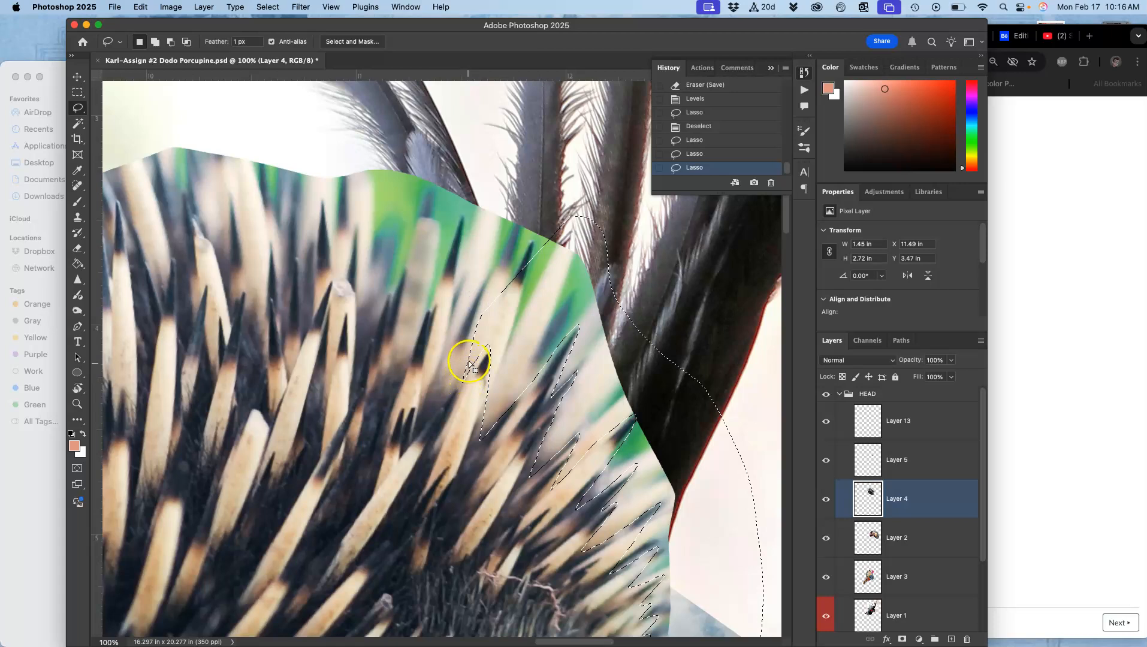
key("BackSpace")
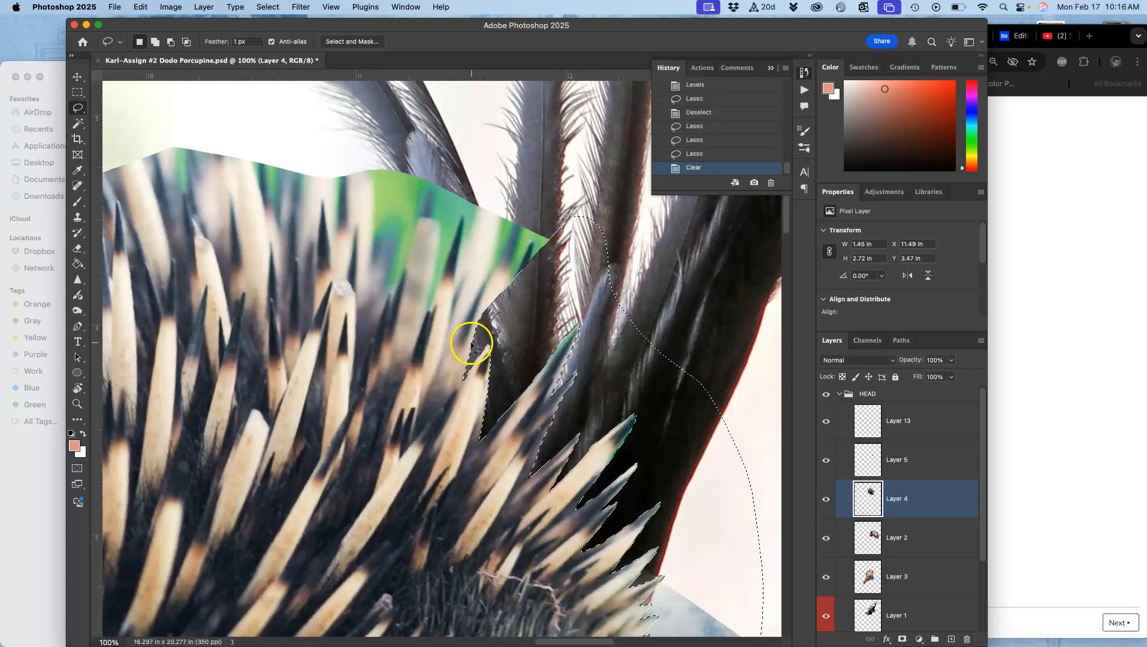
Clear the selected background several more times at high zoom, then deselect.
key("super+equal")
key("super+equal")
key("super+equal")
key("super+equal")
left_click_drag(646, 289, 523, 200)
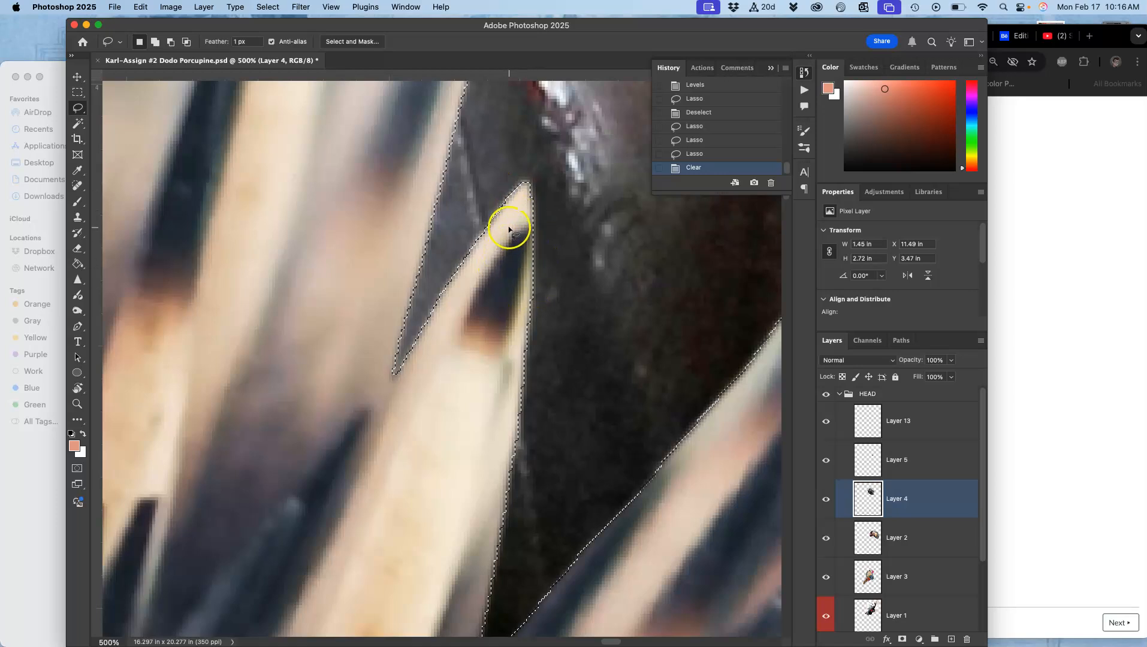
key("BackSpace")
key("BackSpace")
key("BackSpace")
key("BackSpace")
key("BackSpace")
key("super+d")
Lasso around the quill tips along the top of the head and delete the background inside the selection.
key("super+minus")
key("super+minus")
key("super+minus")
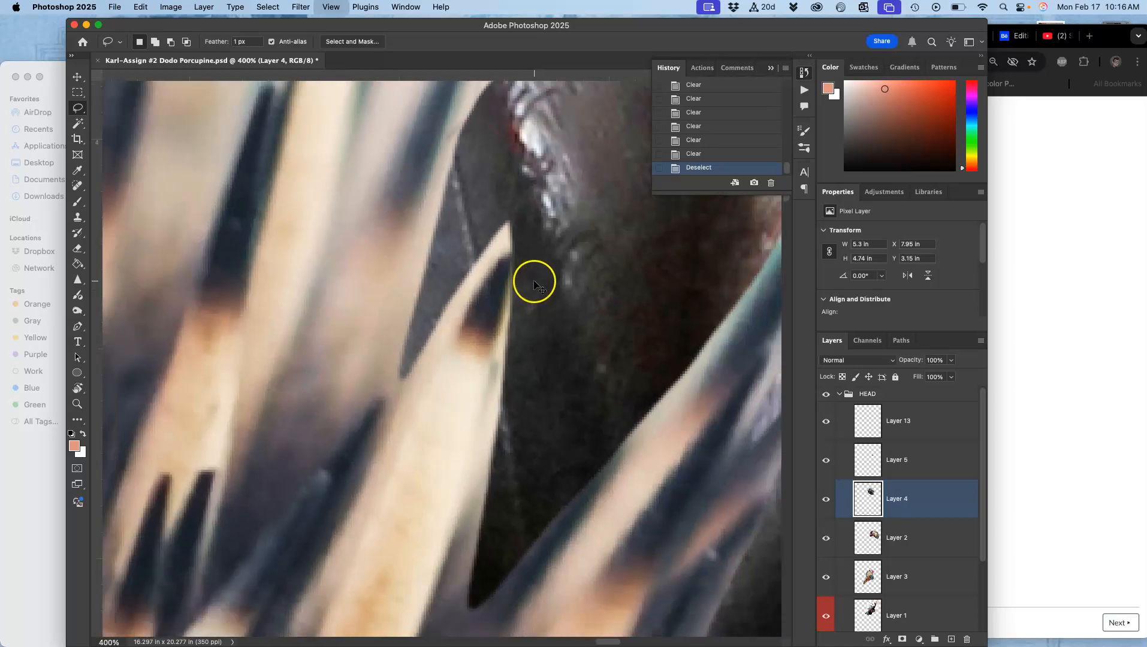
key("super+minus")
key("super+minus")
key("super+minus")
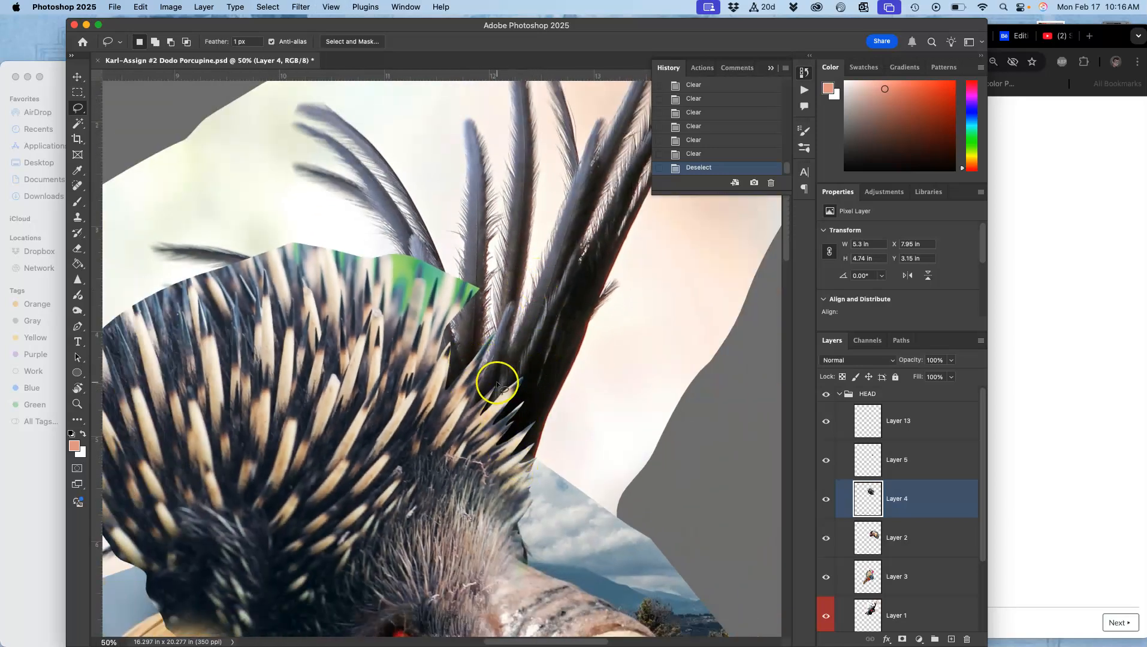
key("super+equal")
key("super+equal")
left_click_drag(566, 404, 577, 220)
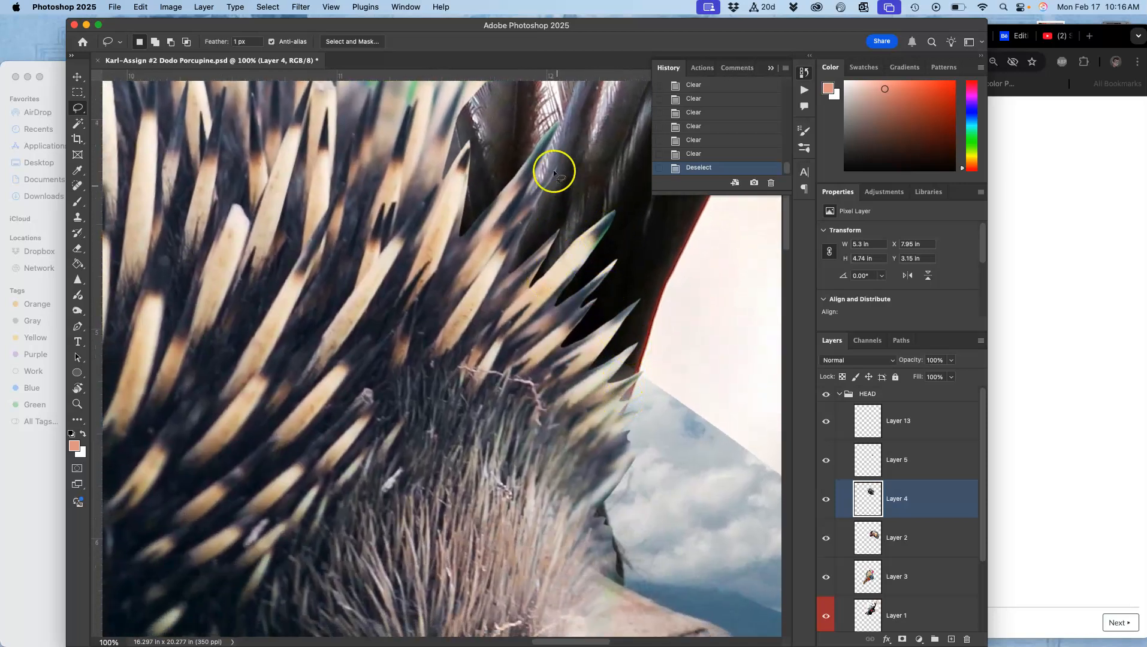
left_click_drag(482, 231, 540, 409)
mouse_move(540, 350)
left_mouse_down()
mouse_move(550, 366)
mouse_move(623, 345)
left_mouse_up()
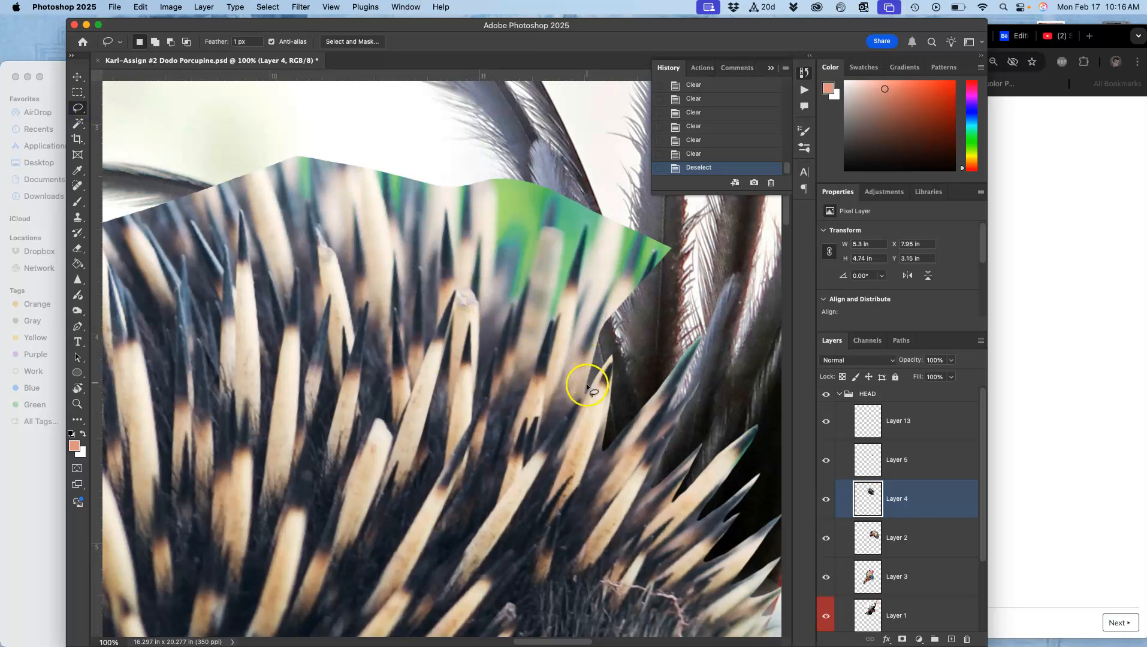
left_click_drag(584, 393, 584, 395)
mouse_move(565, 394)
left_mouse_down()
mouse_move(589, 223)
mouse_move(556, 311)
left_mouse_up()
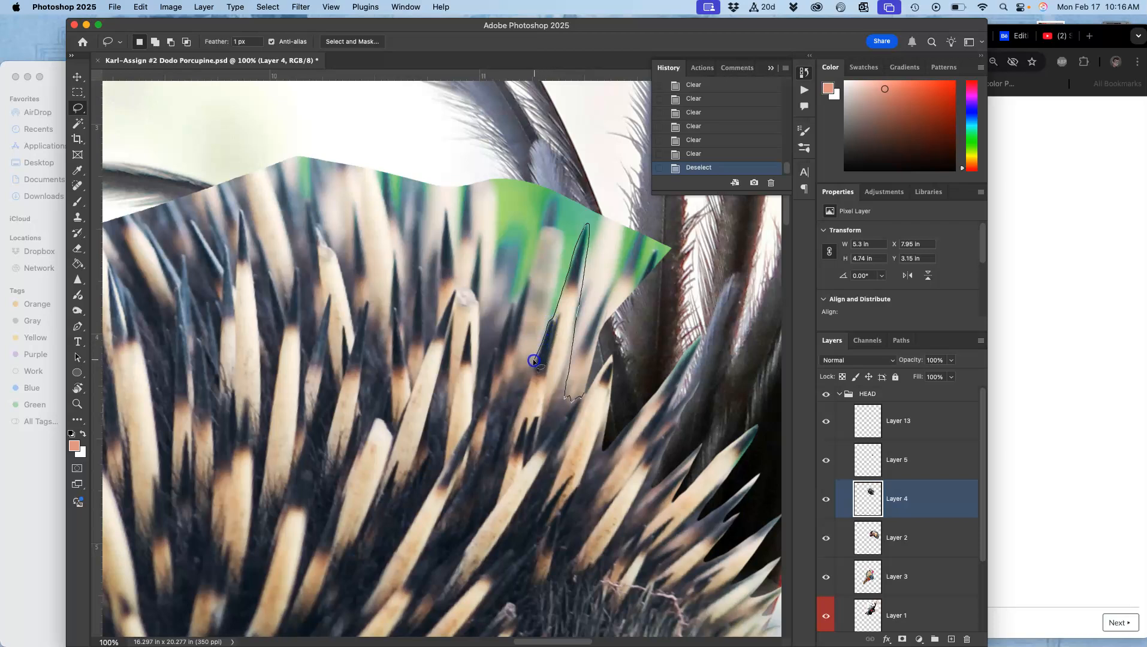
mouse_move(541, 330)
left_mouse_down()
mouse_move(552, 200)
mouse_move(519, 354)
left_mouse_up()
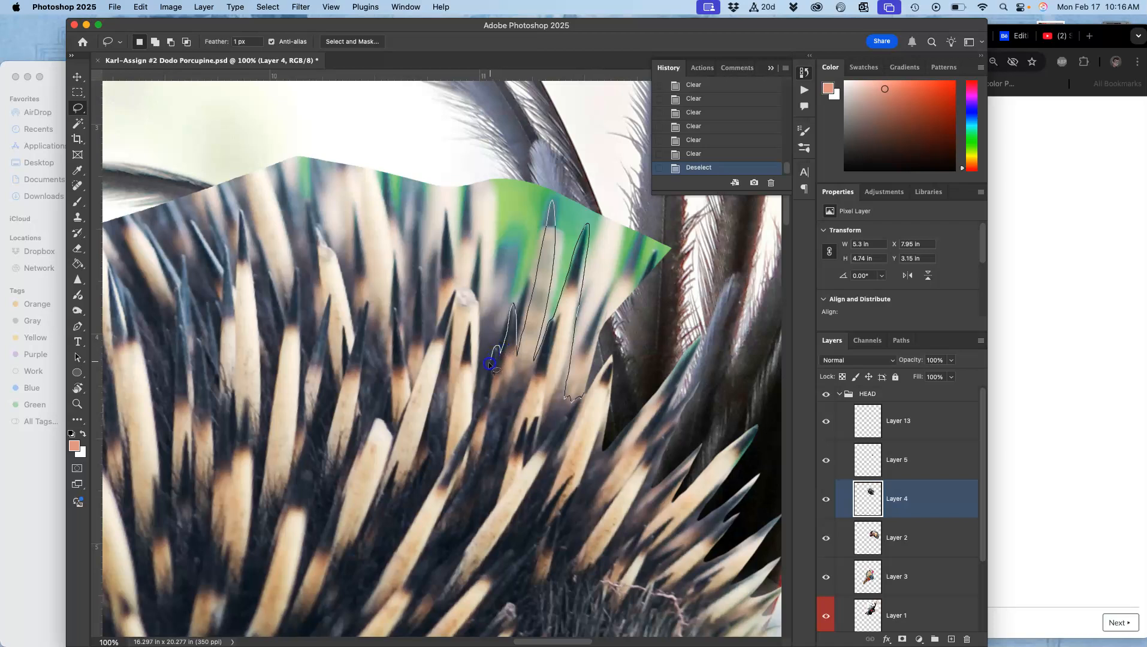
mouse_move(477, 340)
left_mouse_down()
mouse_move(474, 233)
mouse_move(469, 282)
left_mouse_up()
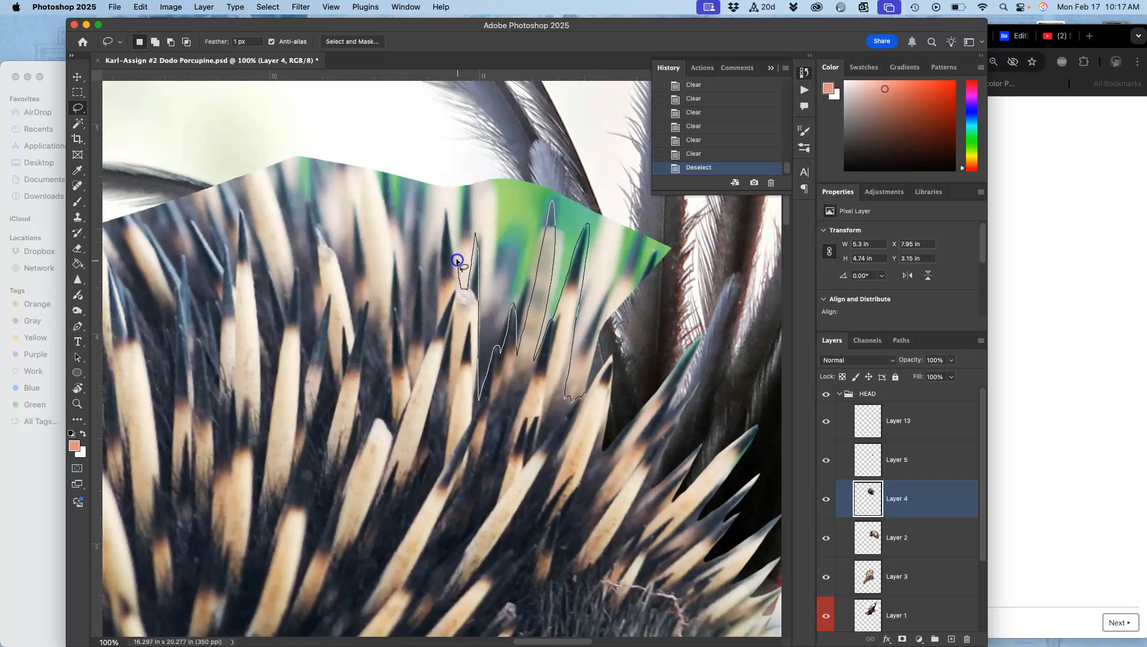
left_click_drag(438, 265, 438, 294)
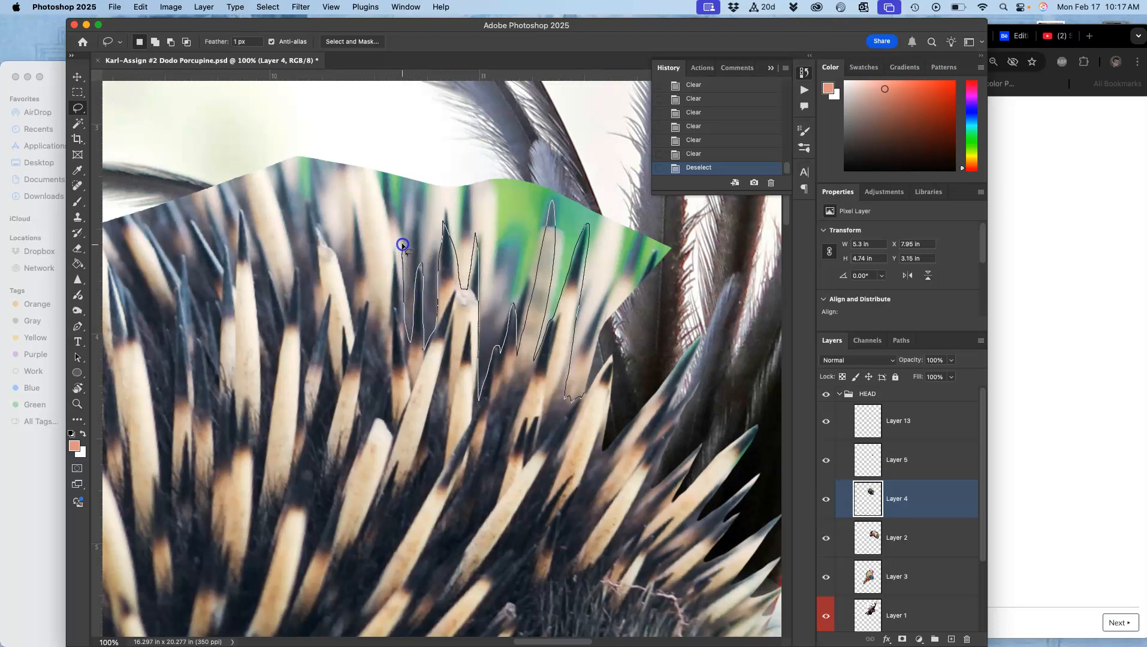
mouse_move(397, 248)
left_mouse_down()
mouse_move(392, 288)
mouse_move(376, 275)
mouse_move(354, 192)
left_mouse_up()
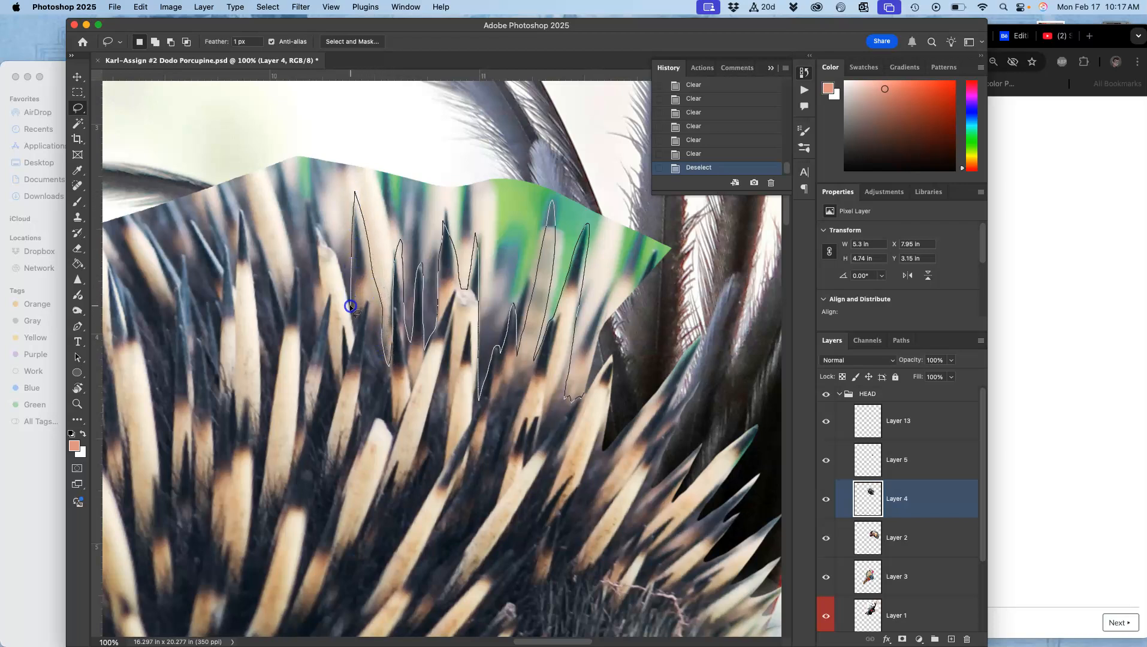
left_click_drag(335, 256, 313, 221)
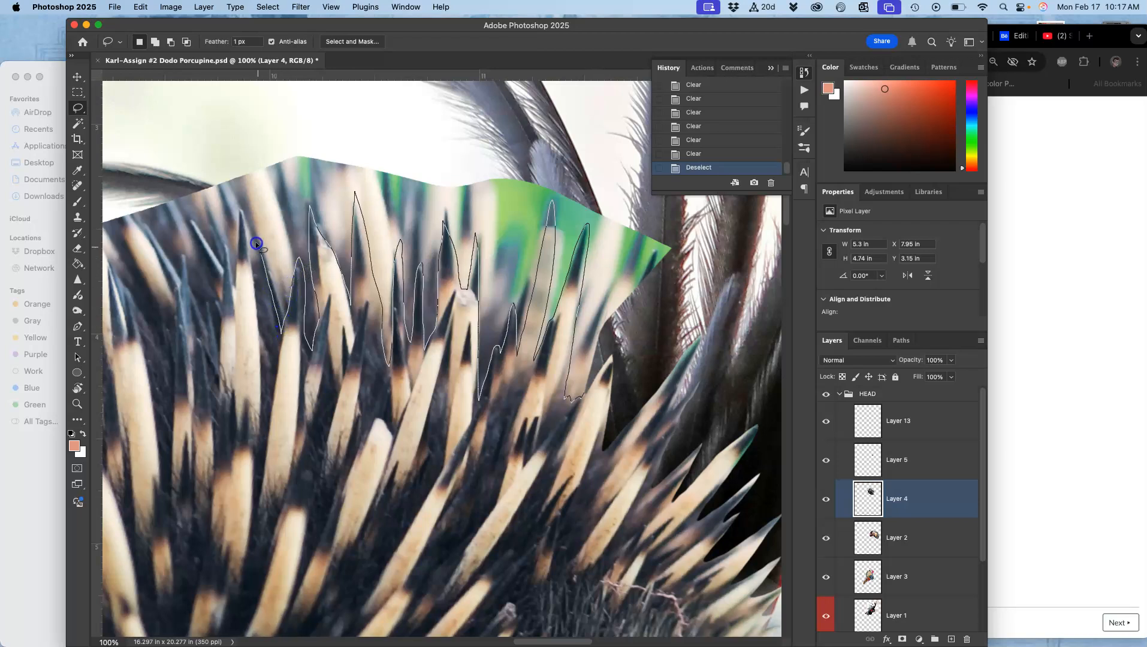
mouse_move(238, 252)
left_mouse_down()
mouse_move(239, 287)
mouse_move(227, 246)
left_mouse_up()
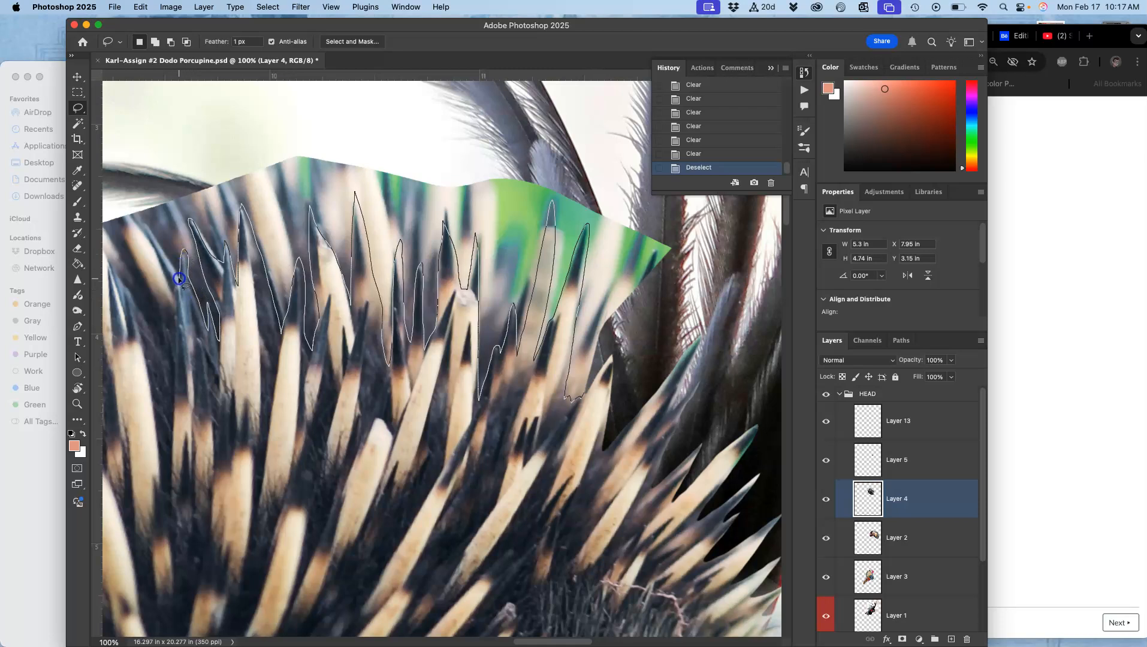
left_click_drag(151, 228, 165, 276)
mouse_move(111, 272)
left_mouse_down()
mouse_move(122, 158)
mouse_move(186, 97)
mouse_move(265, 79)
mouse_move(450, 100)
mouse_move(538, 127)
mouse_move(600, 160)
mouse_move(678, 231)
mouse_move(697, 275)
left_mouse_up()
key("Delete")
key("Delete")
key("Delete")
key("Delete")
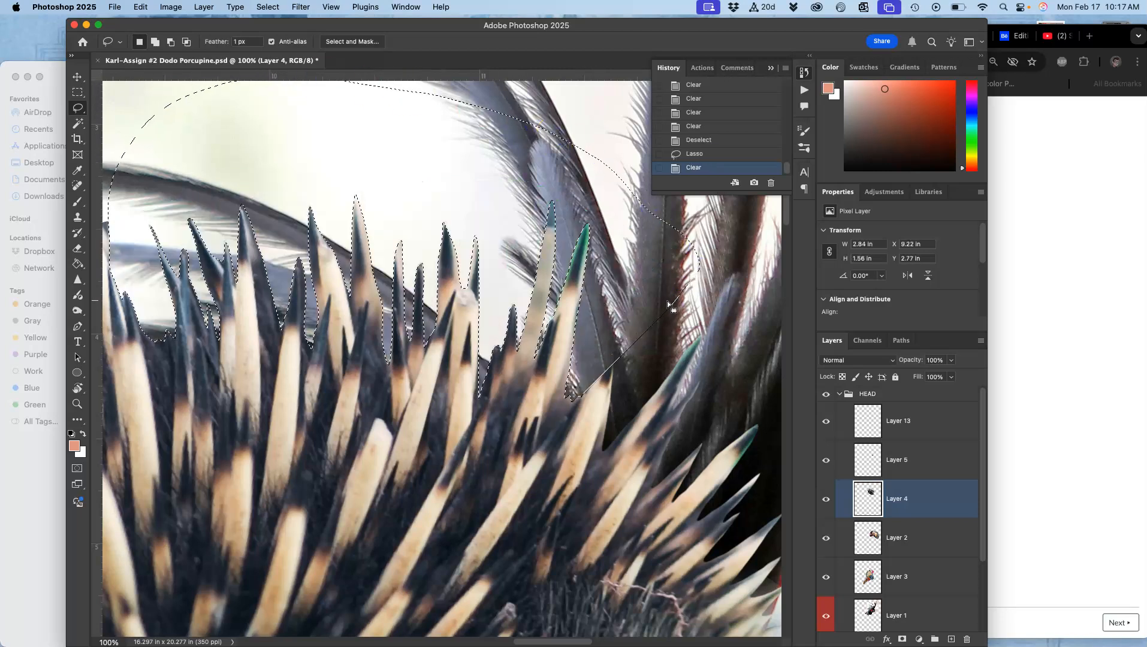
Deselect, then lasso a loose selection around the quill tips along the head's upper-left edge.
left_click(601, 338)
mouse_move(431, 393)
left_mouse_down()
mouse_move(589, 353)
mouse_move(689, 311)
left_mouse_up()
left_click_drag(387, 176, 390, 270)
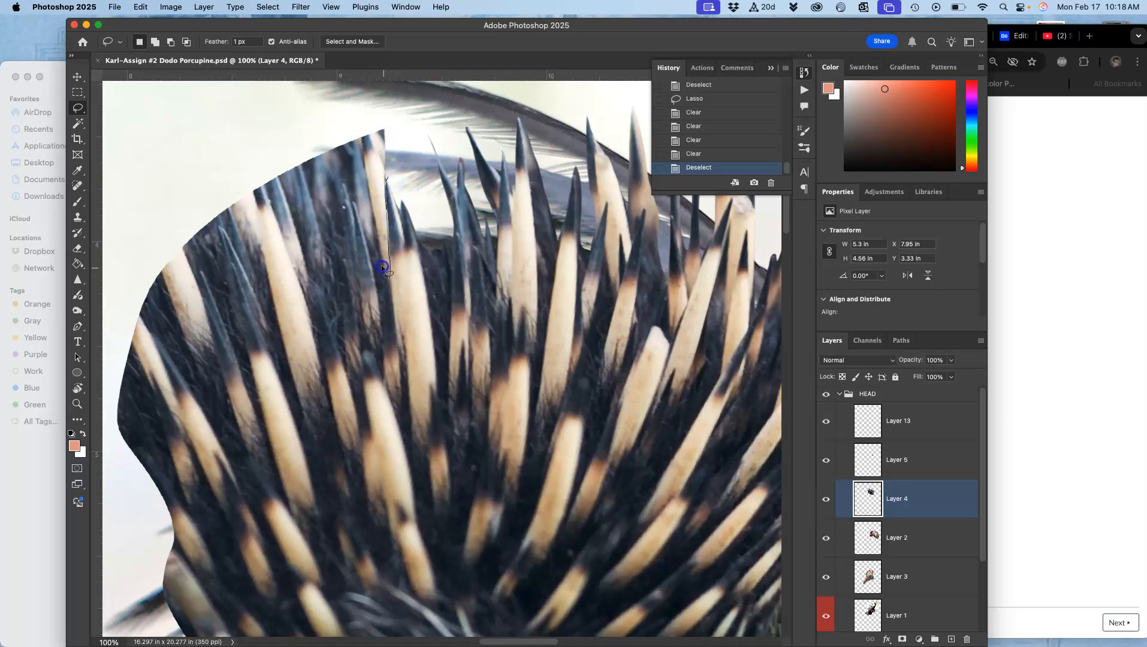
left_click_drag(365, 232, 351, 205)
mouse_move(286, 231)
left_mouse_down()
mouse_move(298, 272)
mouse_move(269, 219)
mouse_move(262, 240)
mouse_move(271, 291)
left_mouse_up()
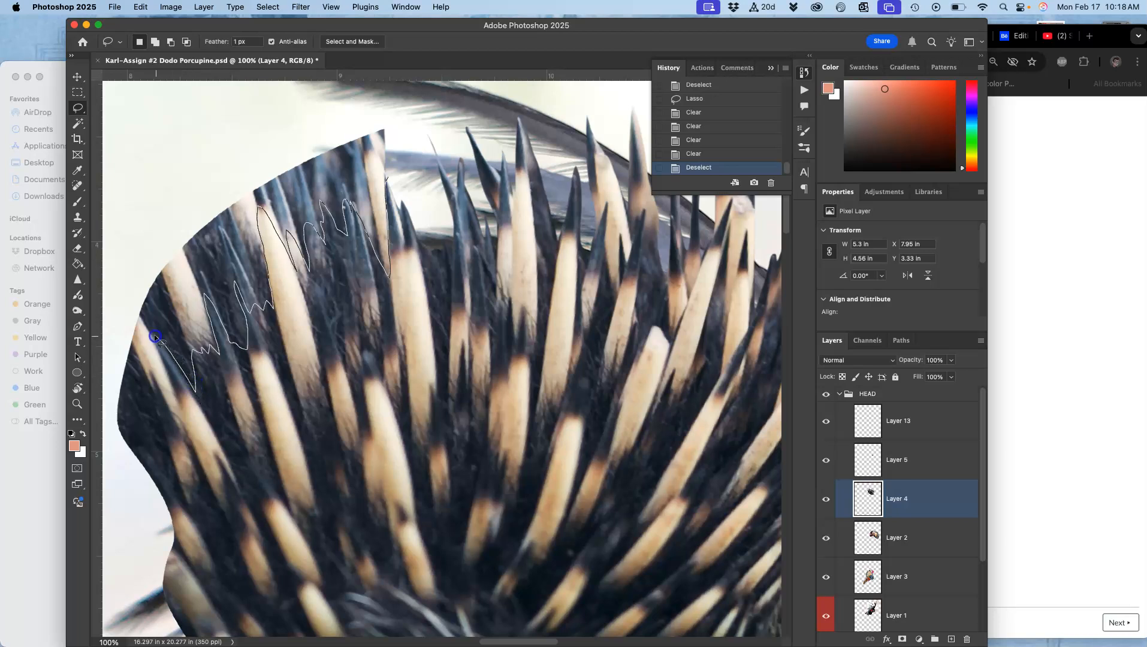
left_click_drag(169, 410, 155, 375)
mouse_move(195, 641)
left_mouse_down()
mouse_move(169, 638)
mouse_move(145, 593)
mouse_move(96, 445)
left_mouse_up()
mouse_move(103, 263)
left_mouse_down()
mouse_move(180, 137)
mouse_move(270, 82)
left_mouse_up()
mouse_move(400, 84)
left_mouse_down()
mouse_move(428, 102)
mouse_move(417, 123)
left_mouse_up()
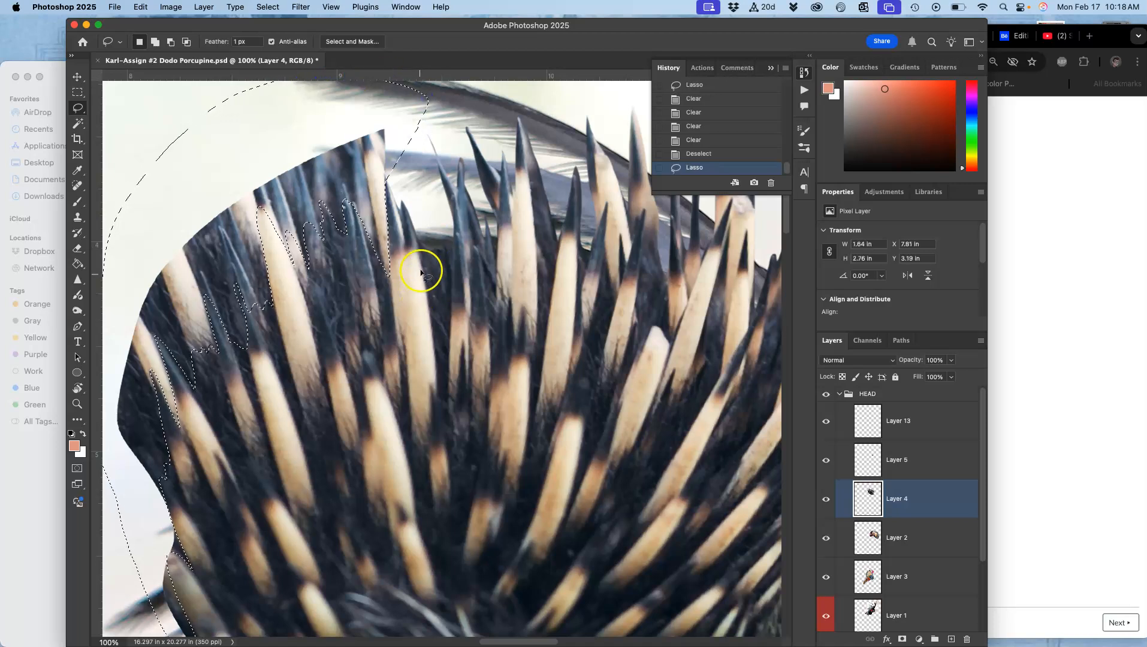
Refine the lasso selection at 200% zoom, adding and subtracting areas to trace around individual quill tips.
key("super+equal")
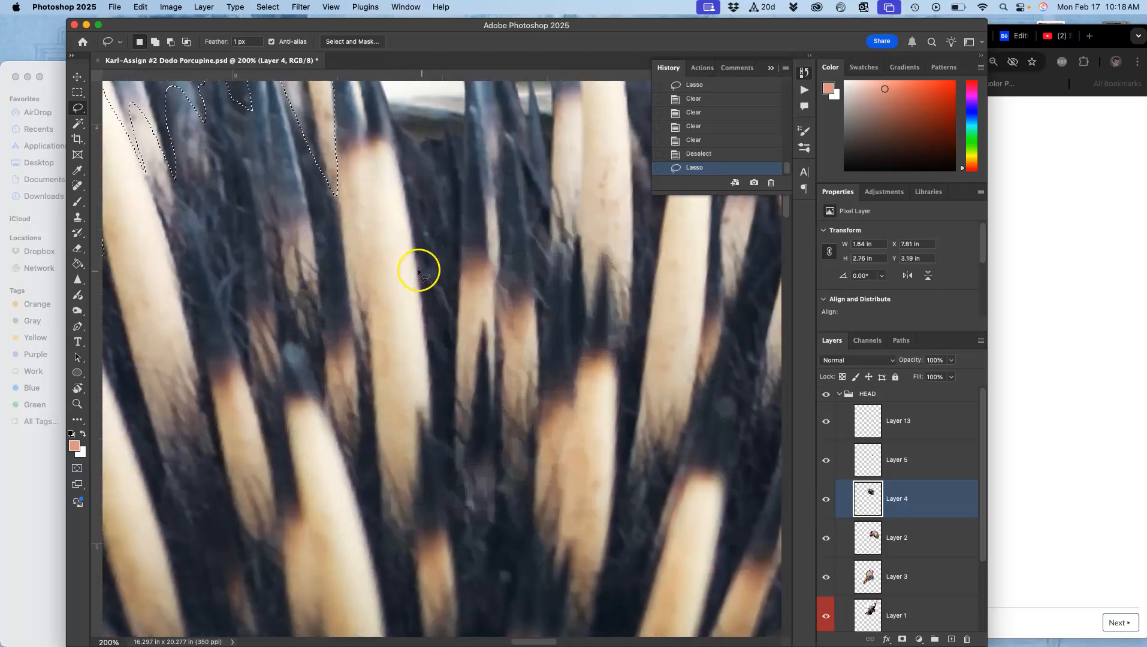
mouse_move(346, 246)
left_mouse_down()
mouse_move(528, 389)
mouse_move(563, 403)
left_mouse_up()
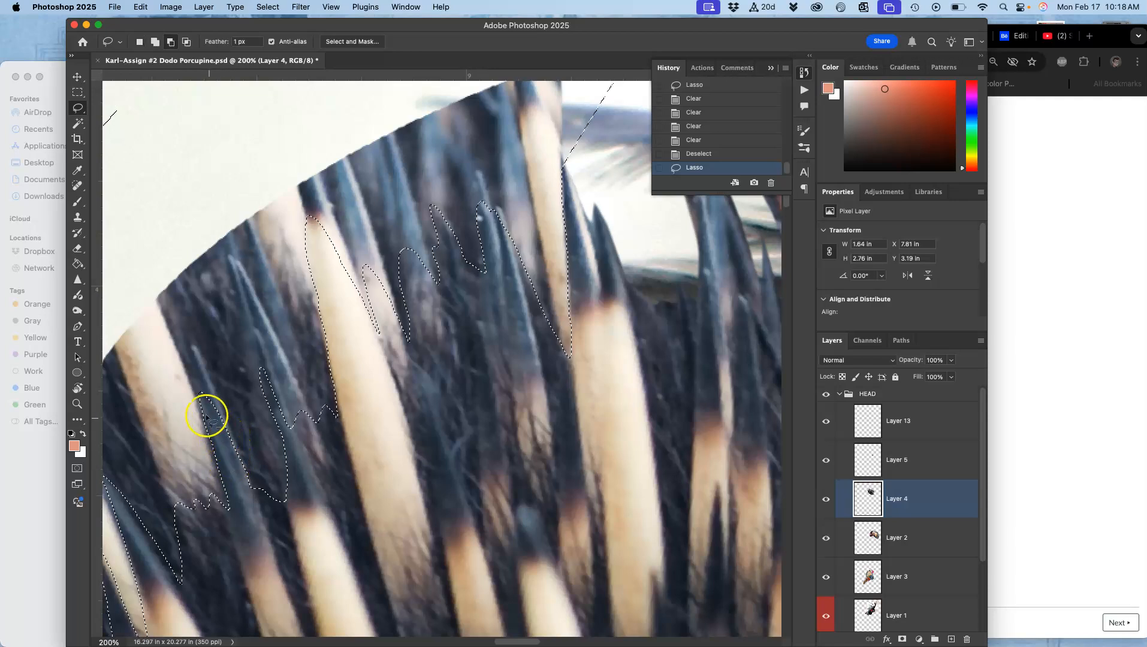
left_click_drag(202, 398, 204, 415)
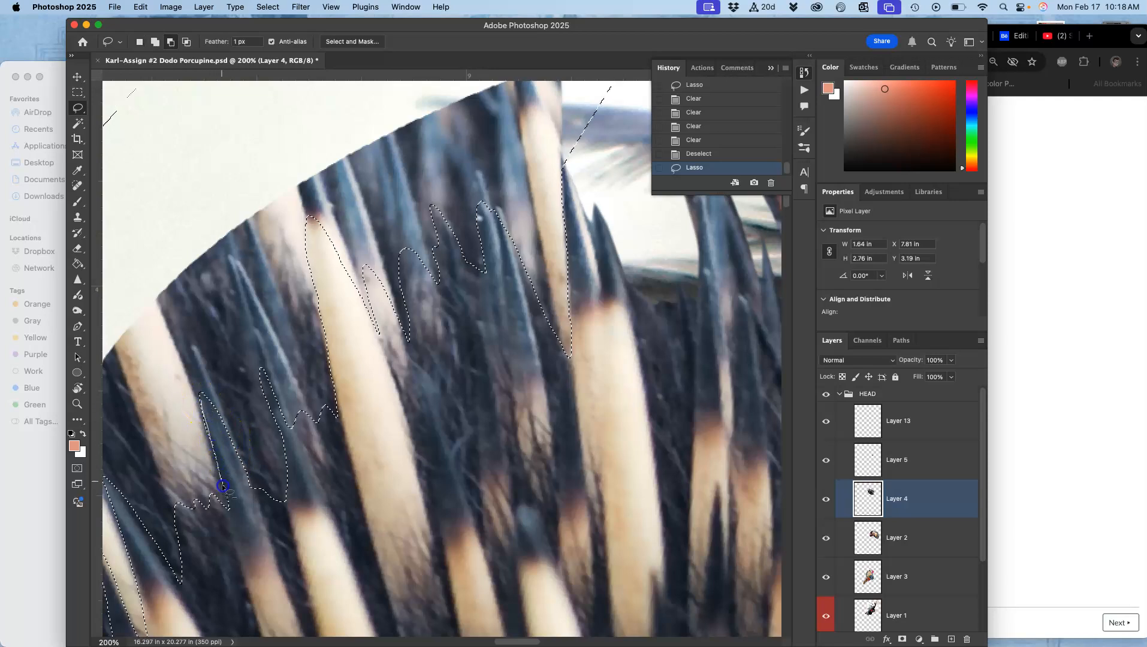
left_click_drag(241, 493, 199, 405)
left_click_drag(243, 526, 241, 529)
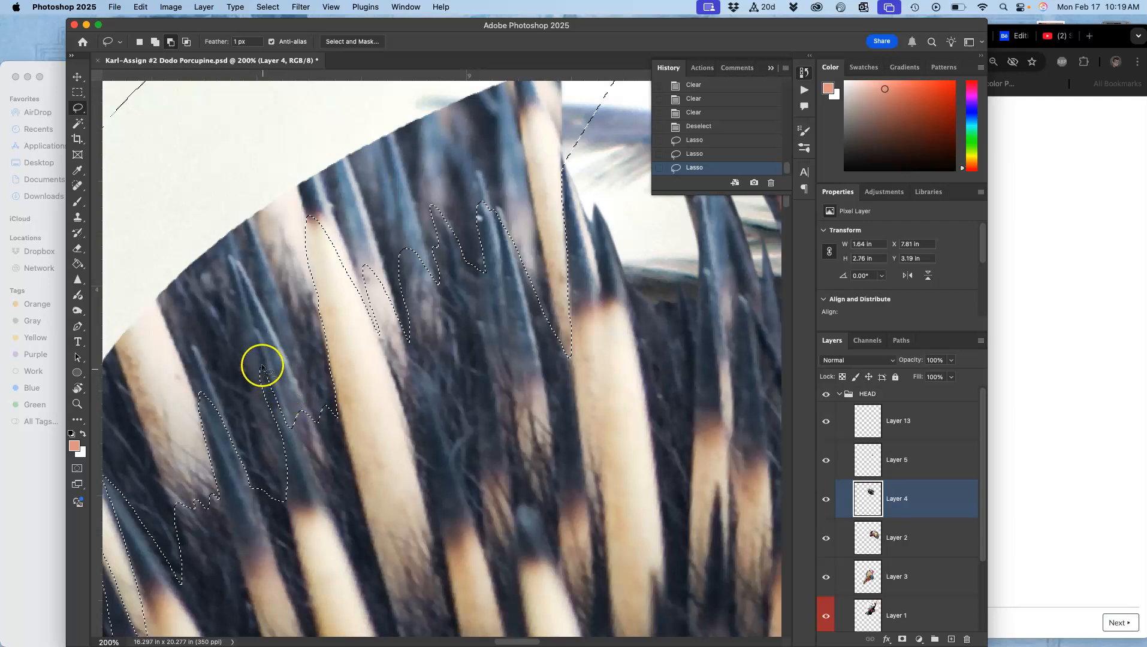
left_click_drag(259, 366, 262, 394)
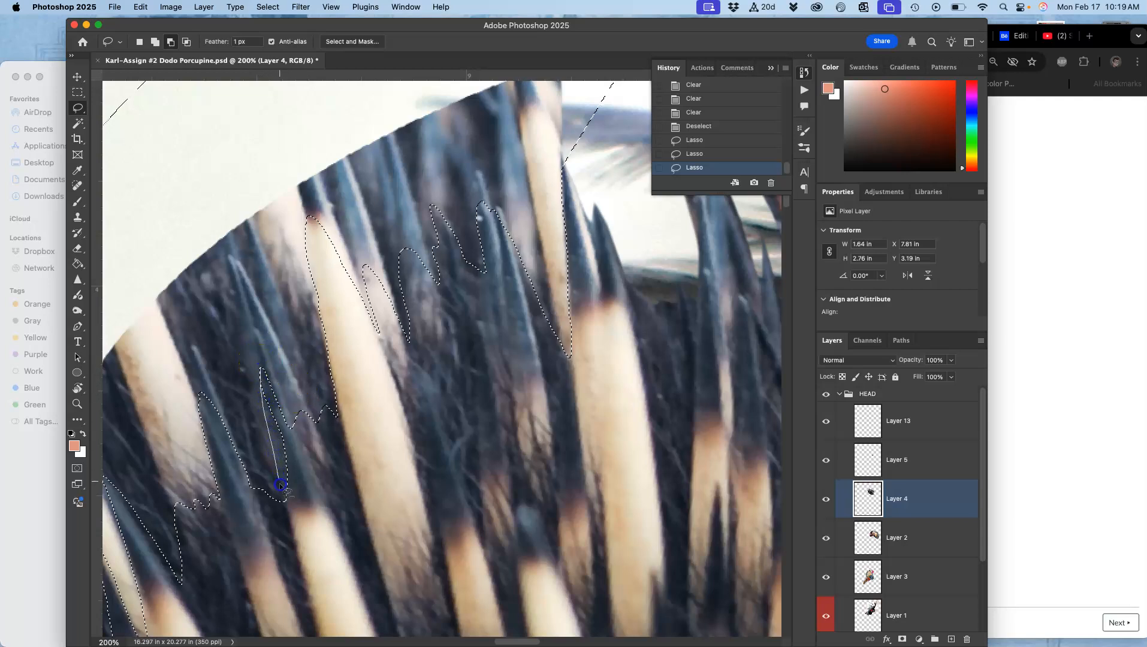
left_click_drag(296, 521, 307, 458)
left_click_drag(259, 367, 285, 414)
left_click_drag(303, 460, 302, 459)
left_click_drag(285, 412, 299, 441)
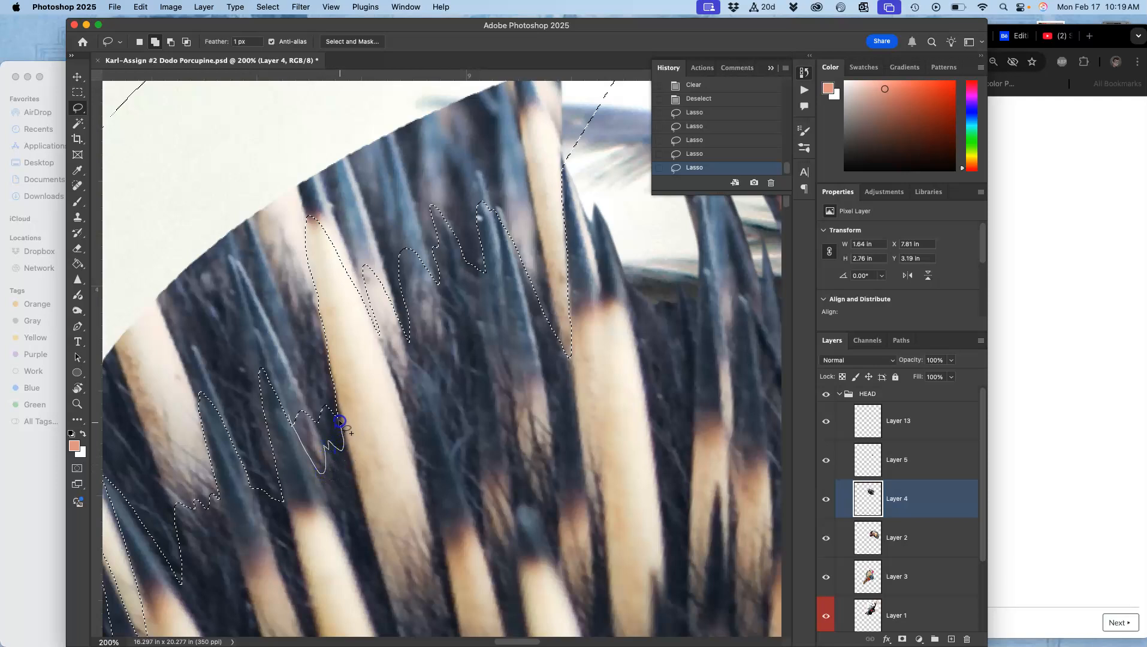
left_click_drag(325, 384, 323, 378)
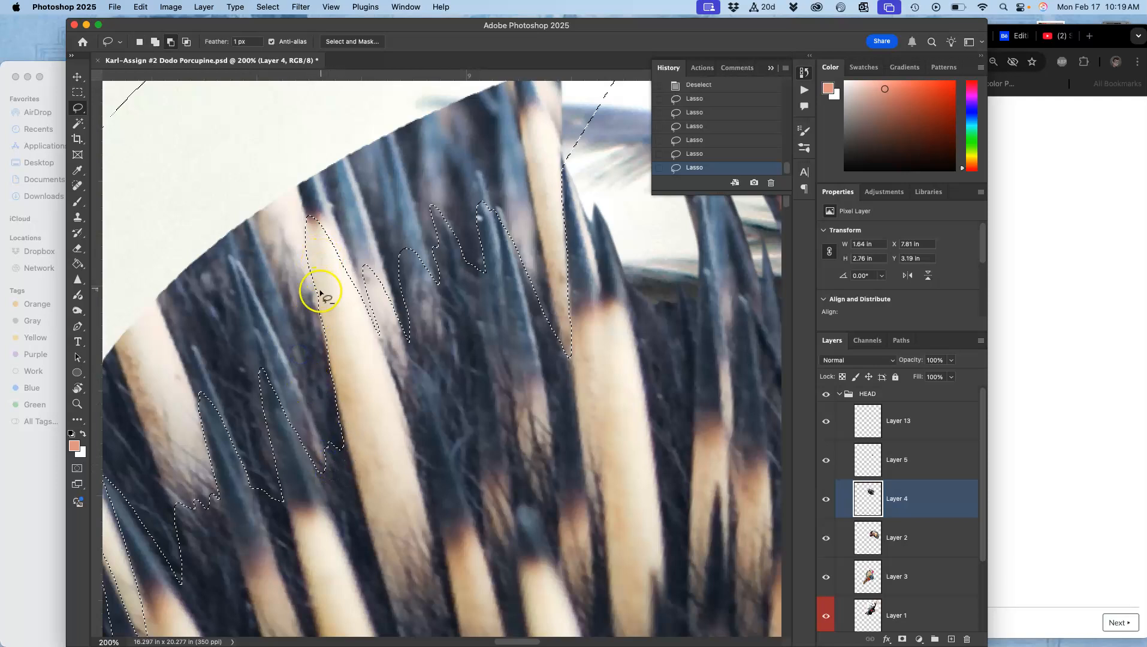
mouse_move(316, 296)
left_mouse_down()
mouse_move(307, 215)
mouse_move(290, 231)
mouse_move(294, 288)
mouse_move(316, 289)
left_mouse_up()
key("super+z")
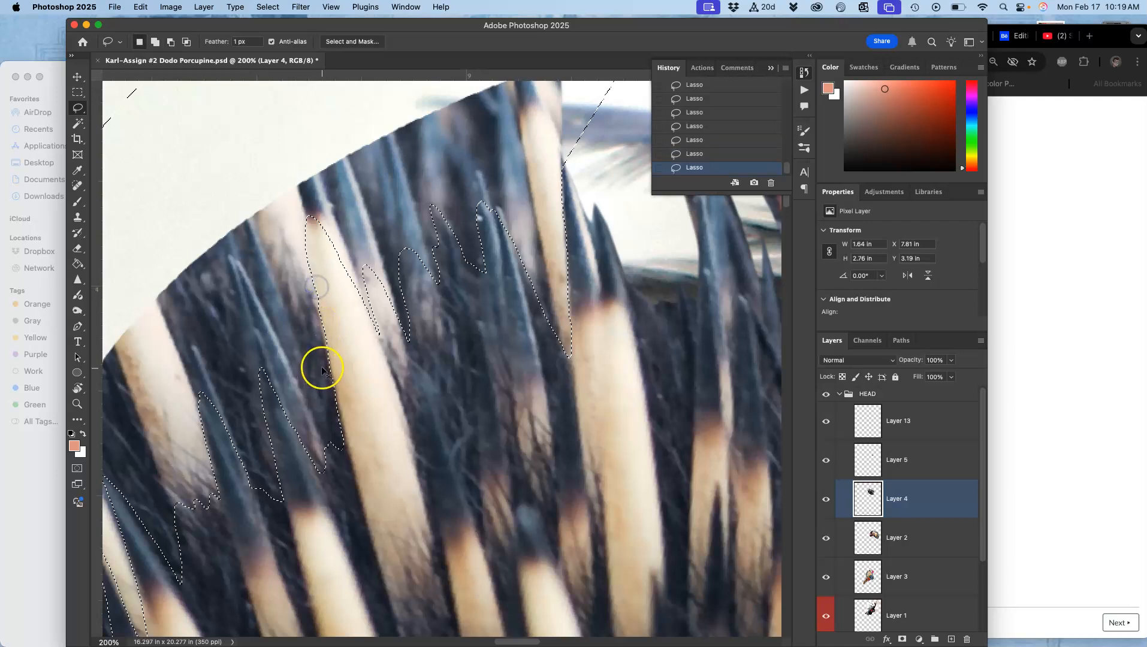
mouse_move(317, 304)
left_mouse_down()
mouse_move(301, 182)
mouse_move(369, 314)
left_mouse_up()
key("Escape")
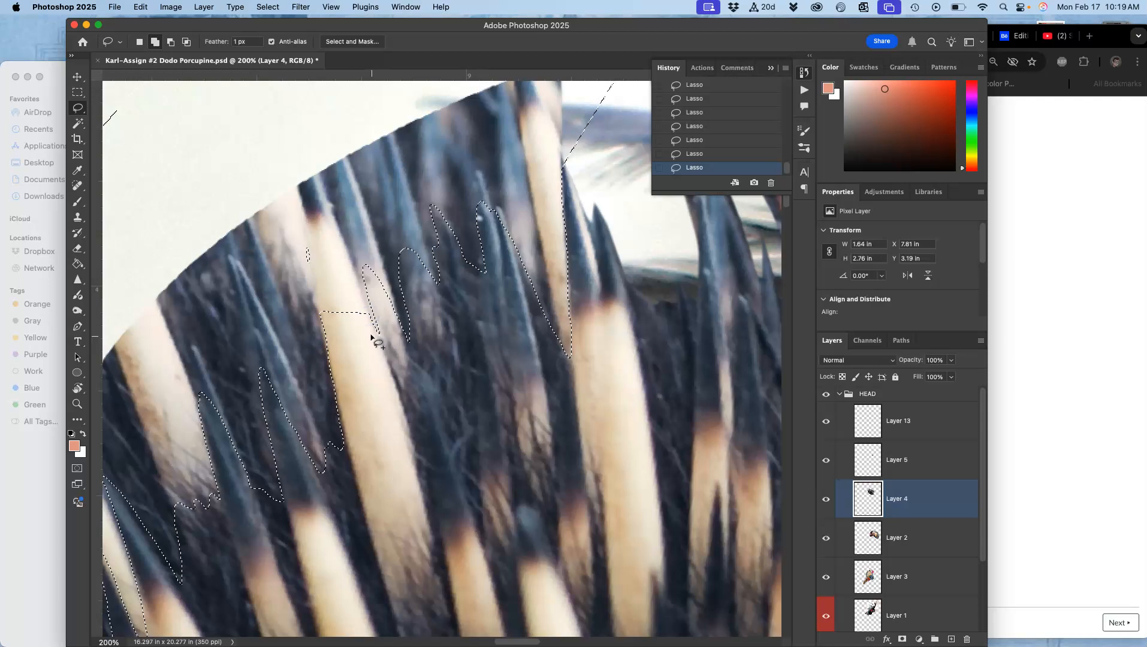
key("super+z")
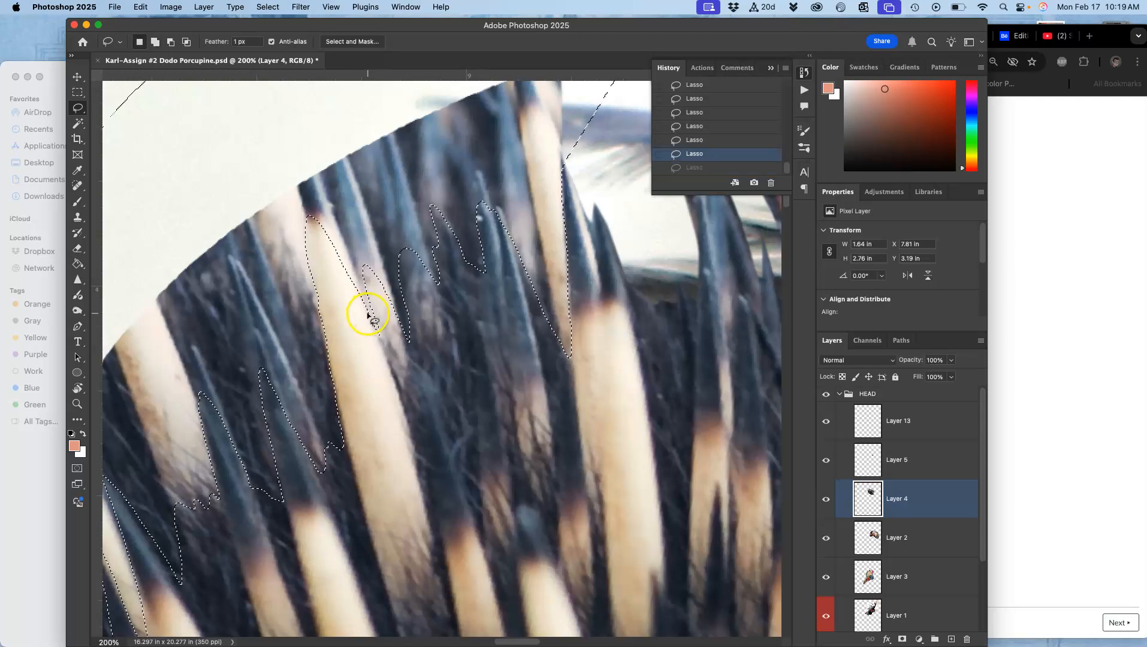
mouse_move(368, 312)
left_mouse_down()
mouse_move(318, 205)
mouse_move(302, 210)
mouse_move(325, 333)
left_mouse_up()
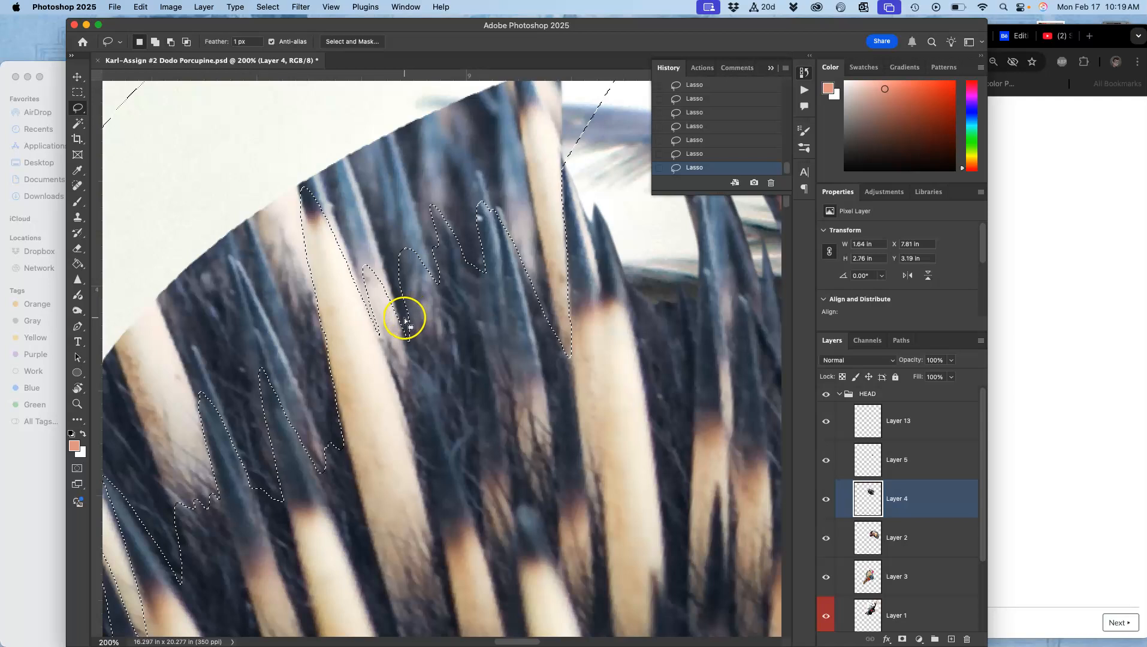
left_click_drag(375, 324, 392, 357)
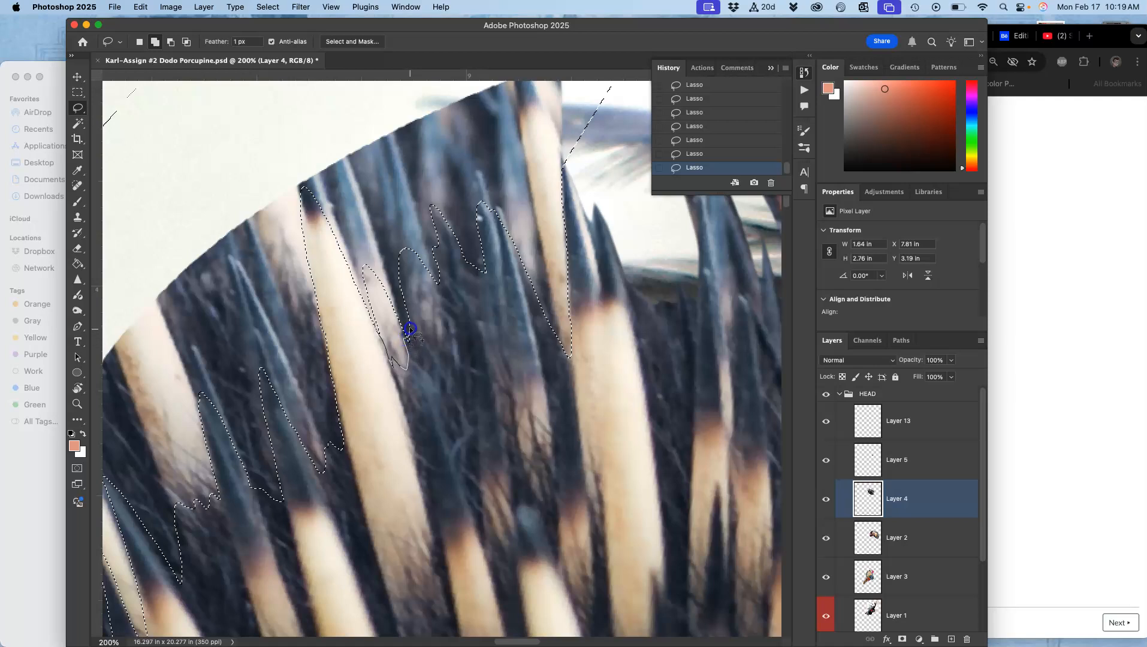
mouse_move(409, 327)
left_mouse_down()
mouse_move(409, 371)
mouse_move(409, 340)
mouse_move(399, 325)
mouse_move(385, 334)
mouse_move(359, 282)
mouse_move(376, 256)
mouse_move(406, 373)
left_mouse_up()
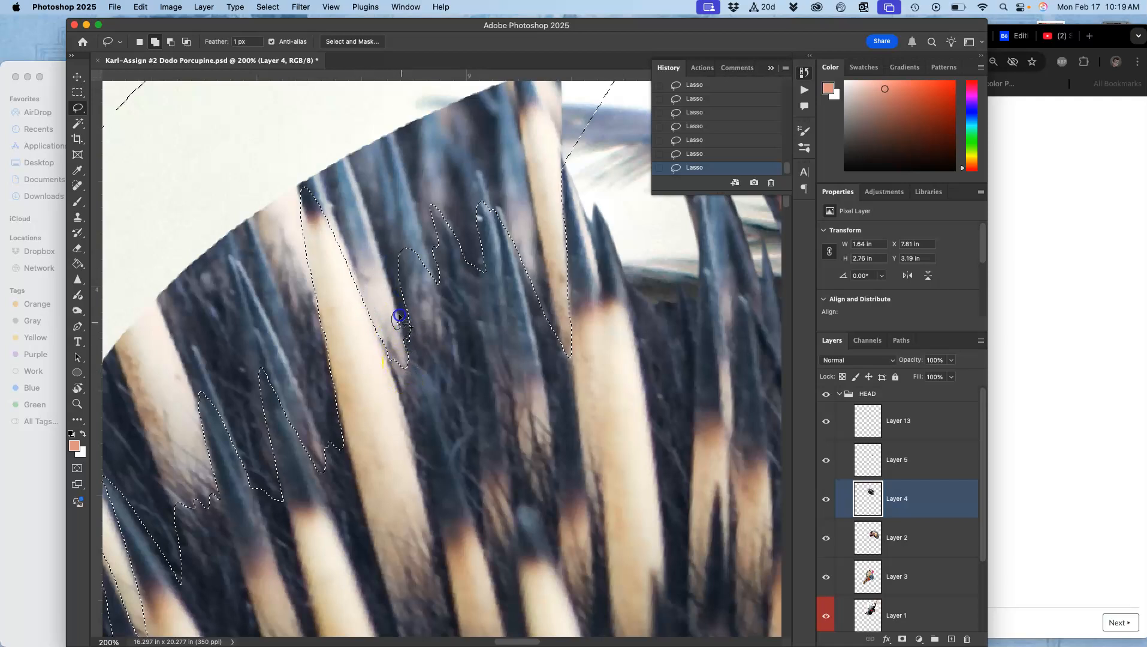
left_click_drag(485, 209, 497, 247)
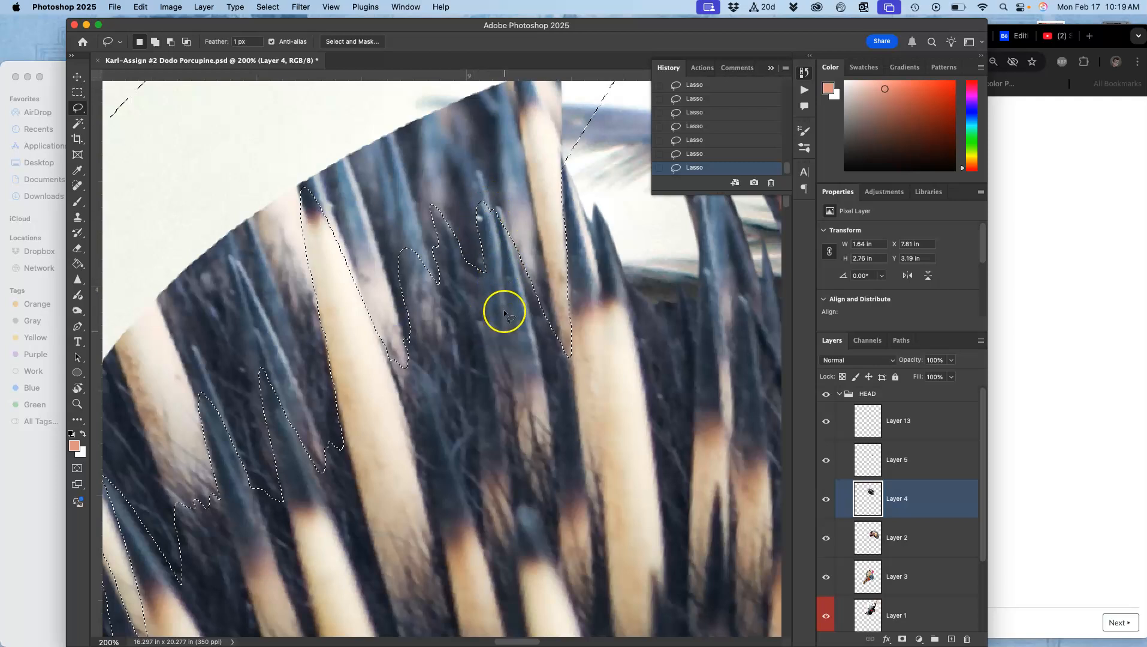
Delete the background inside the selection several times, then deselect.
key("BackSpace")
key("BackSpace")
key("BackSpace")
key("BackSpace")
key("BackSpace")
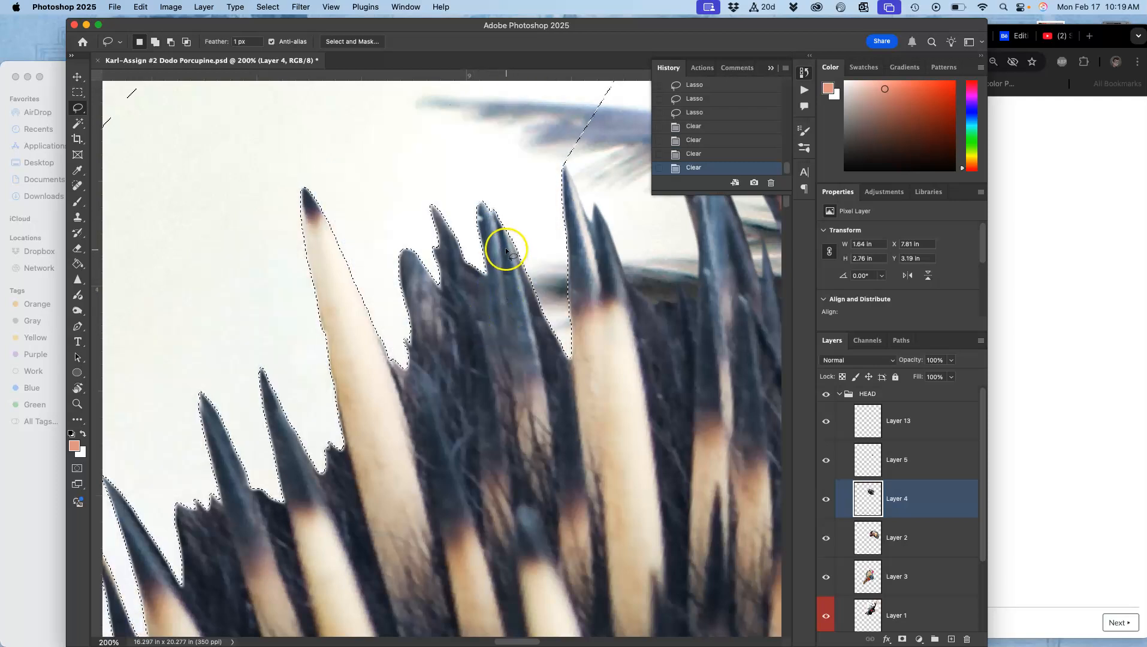
key("super+d")
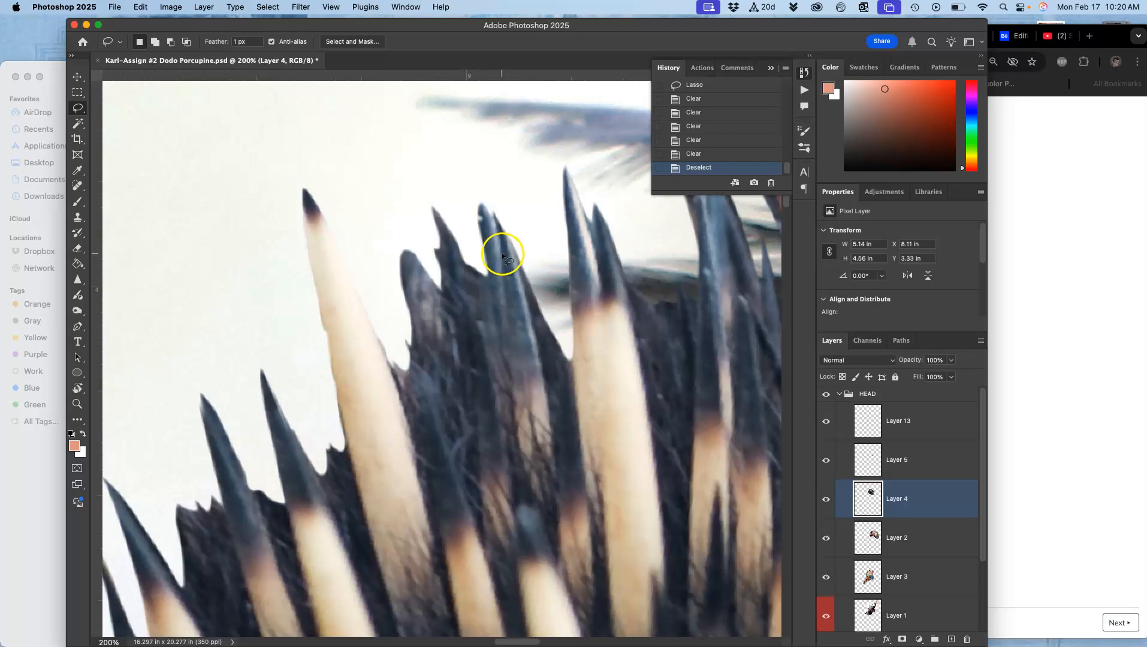
Lasso around the lone quill on the head's lower-left edge, delete the background beside it, then deselect.
key("super+minus")
key("super+minus")
left_click_drag(484, 300, 269, 234)
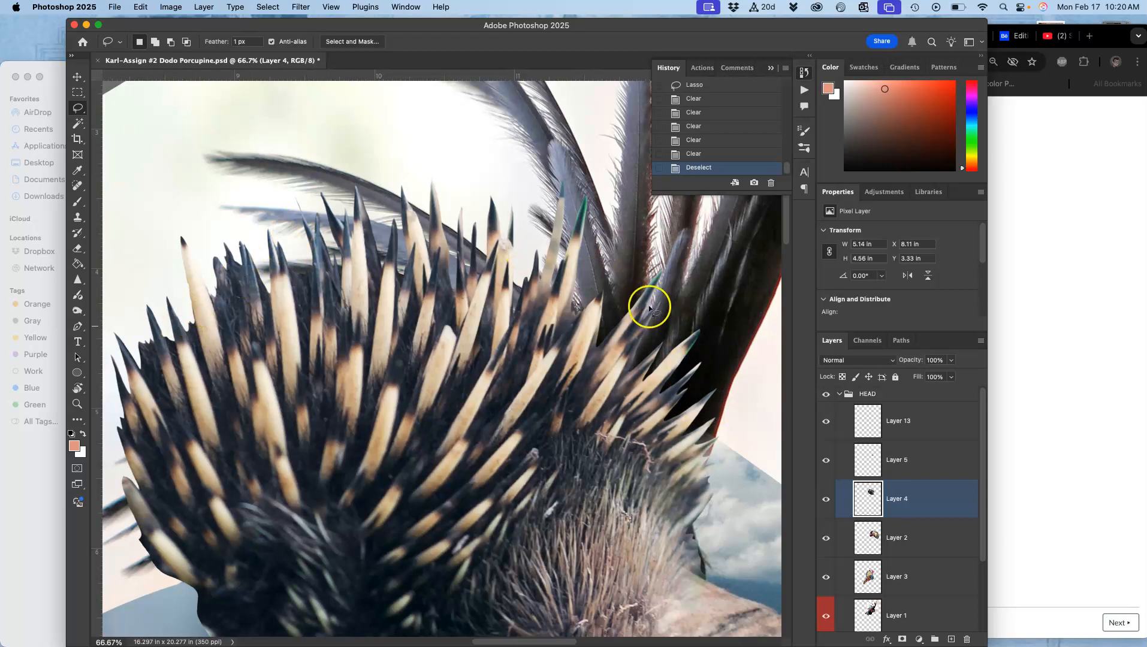
key("super+minus")
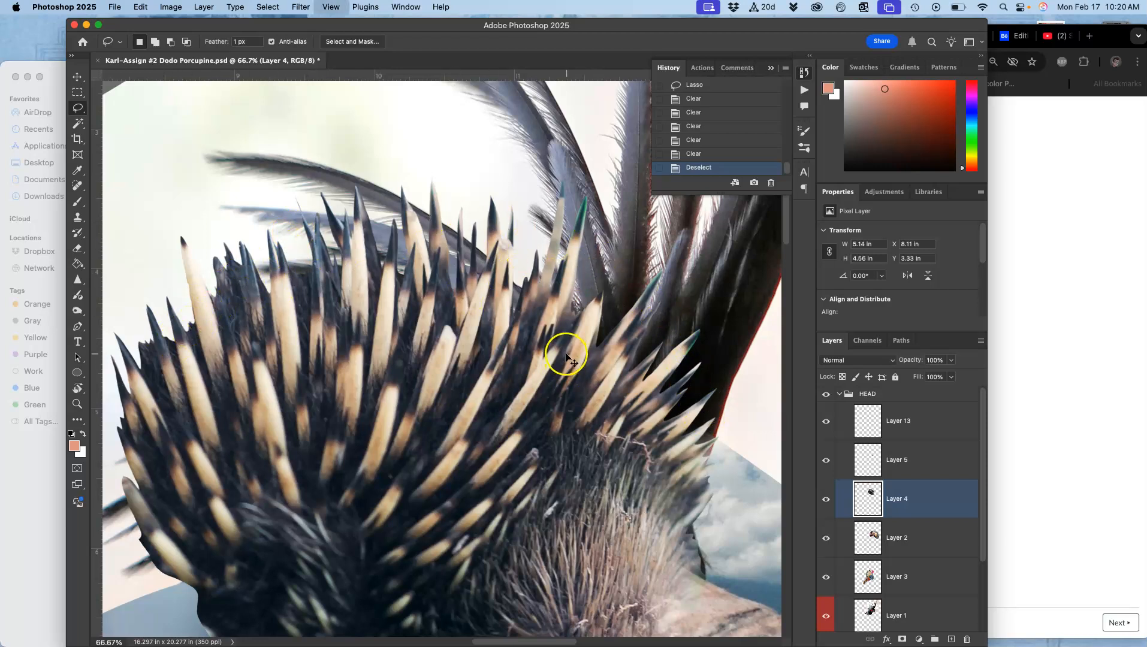
key("super+minus")
key("super+minus")
key("super+plus")
key("super+plus")
key("super+plus")
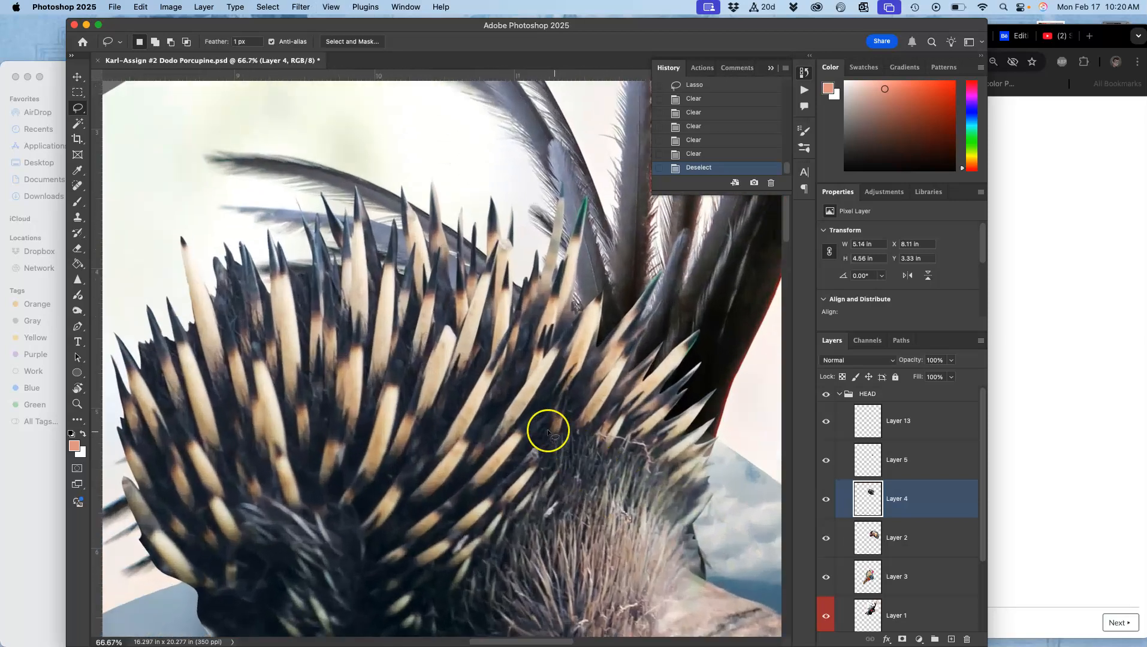
left_click_drag(335, 399, 519, 219)
key("super+plus")
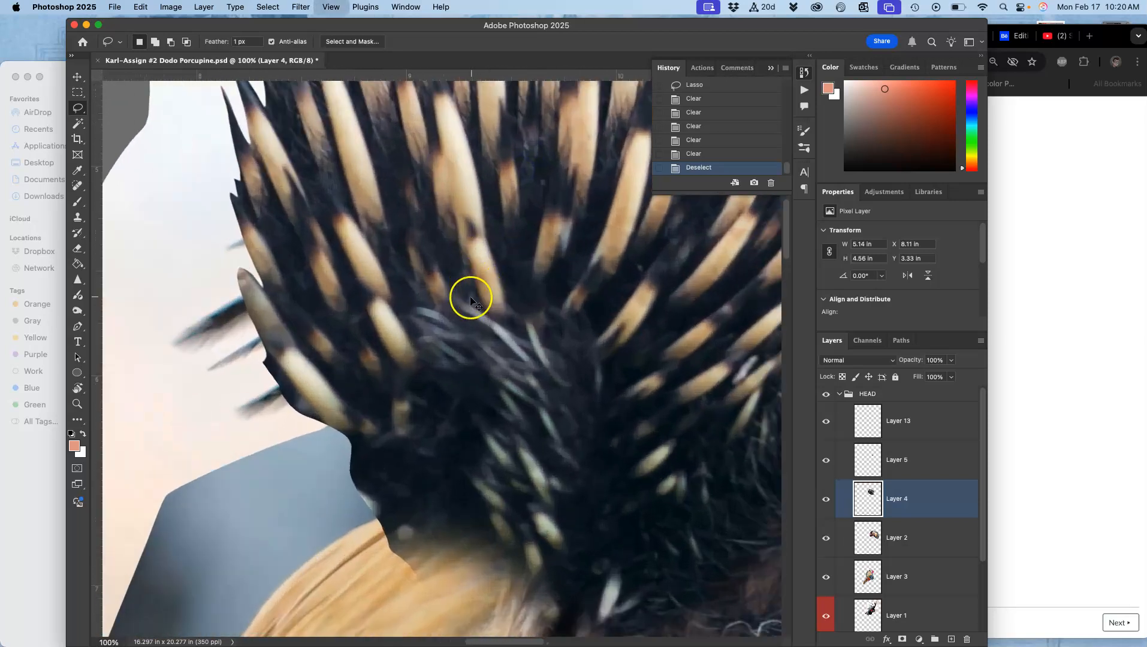
key("super+plus")
left_click_drag(361, 347, 590, 352)
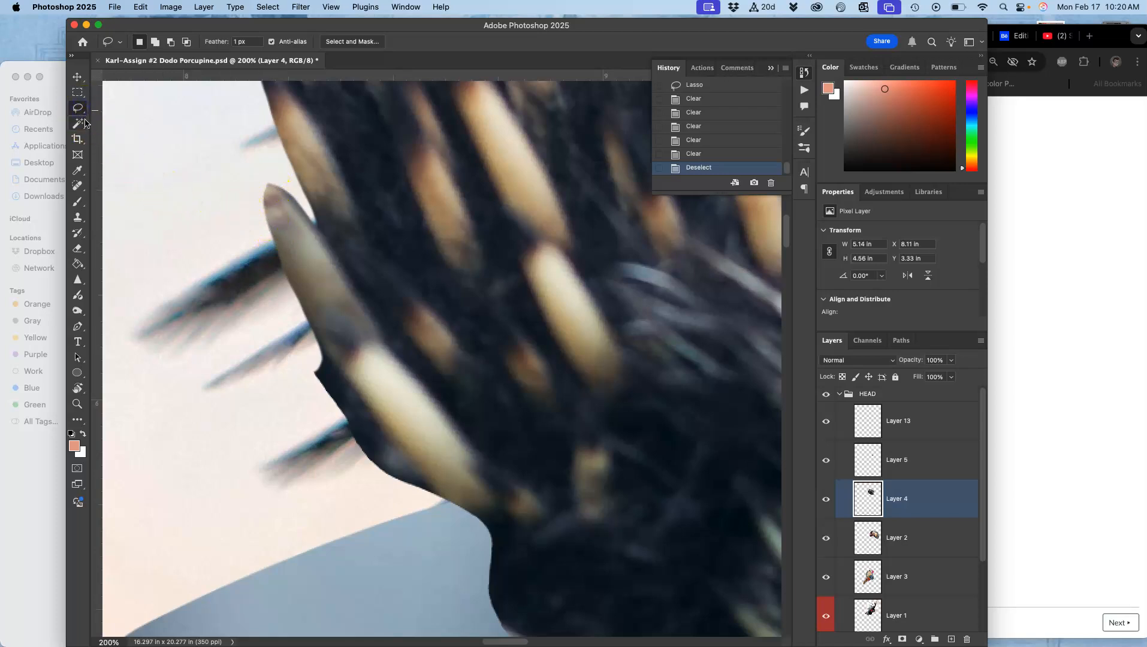
left_click_drag(270, 185, 273, 214)
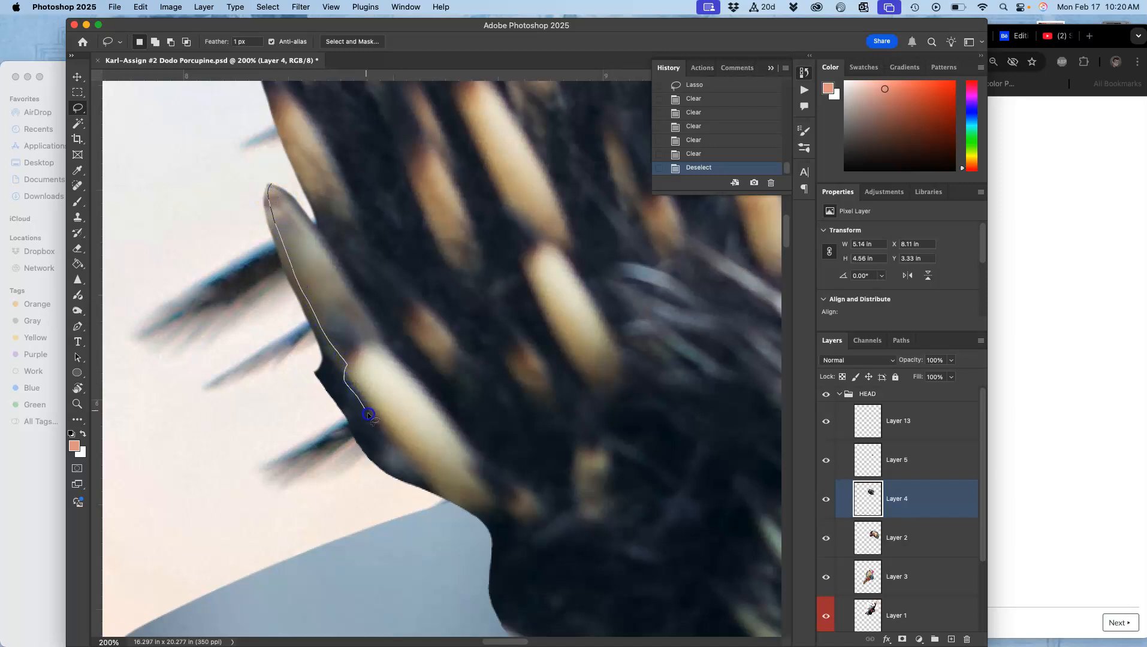
left_click_drag(430, 483, 432, 483)
left_click(423, 450)
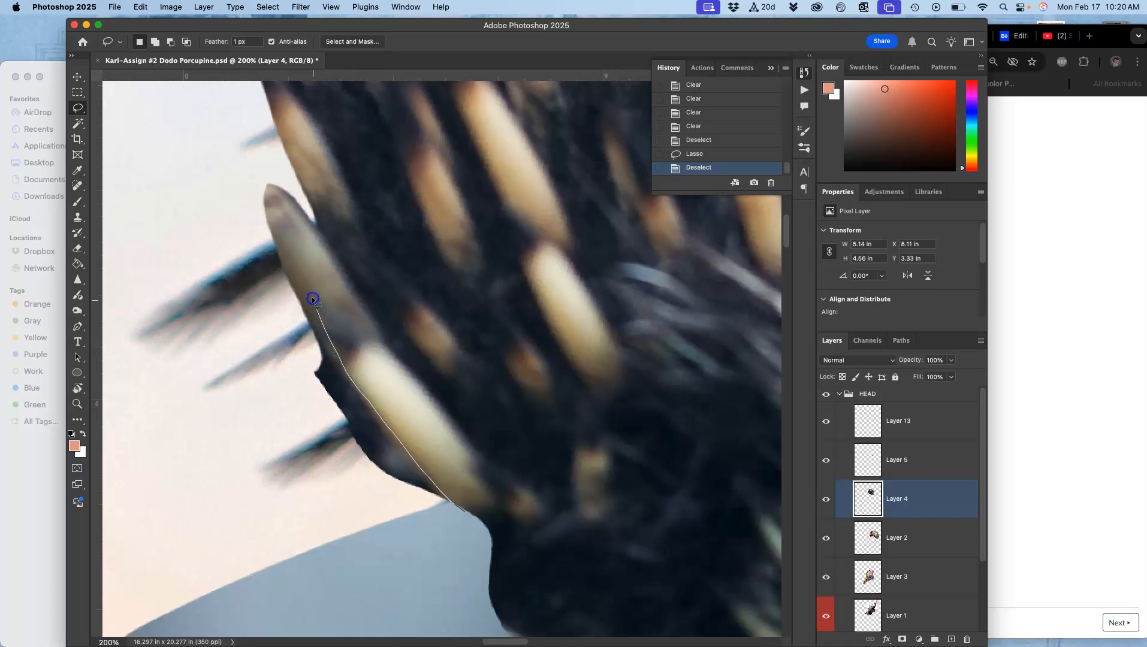
mouse_move(275, 224)
left_mouse_down()
mouse_move(262, 179)
mouse_move(244, 187)
mouse_move(251, 263)
mouse_move(340, 440)
mouse_move(466, 519)
left_mouse_up()
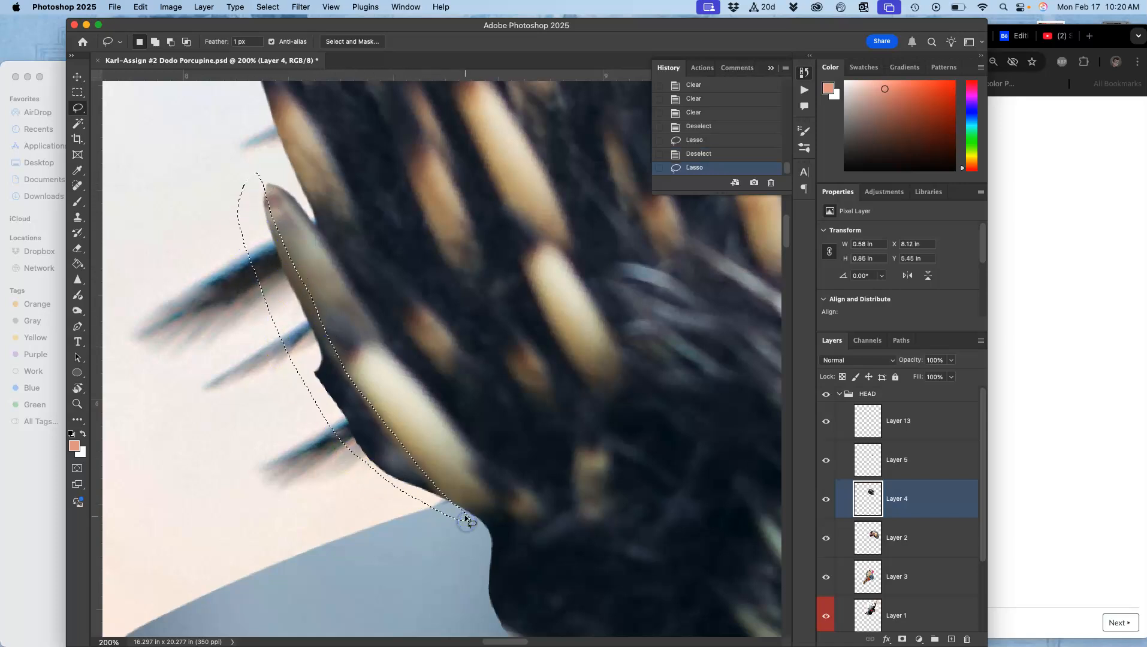
key("Delete")
key("Delete")
key("Delete")
key("Delete")
left_click(500, 389)
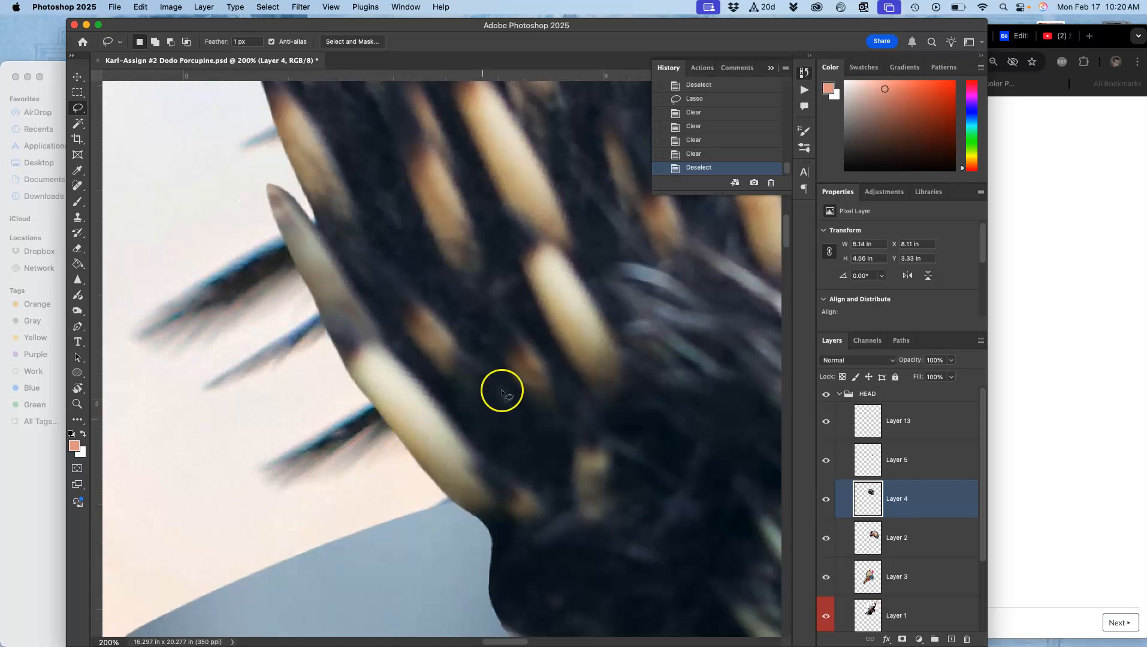
Select Layer 1 and apply Levels, nudging the midtone and setting output levels to 13 and 237.
key("super+minus")
key("super+minus")
key("super+minus")
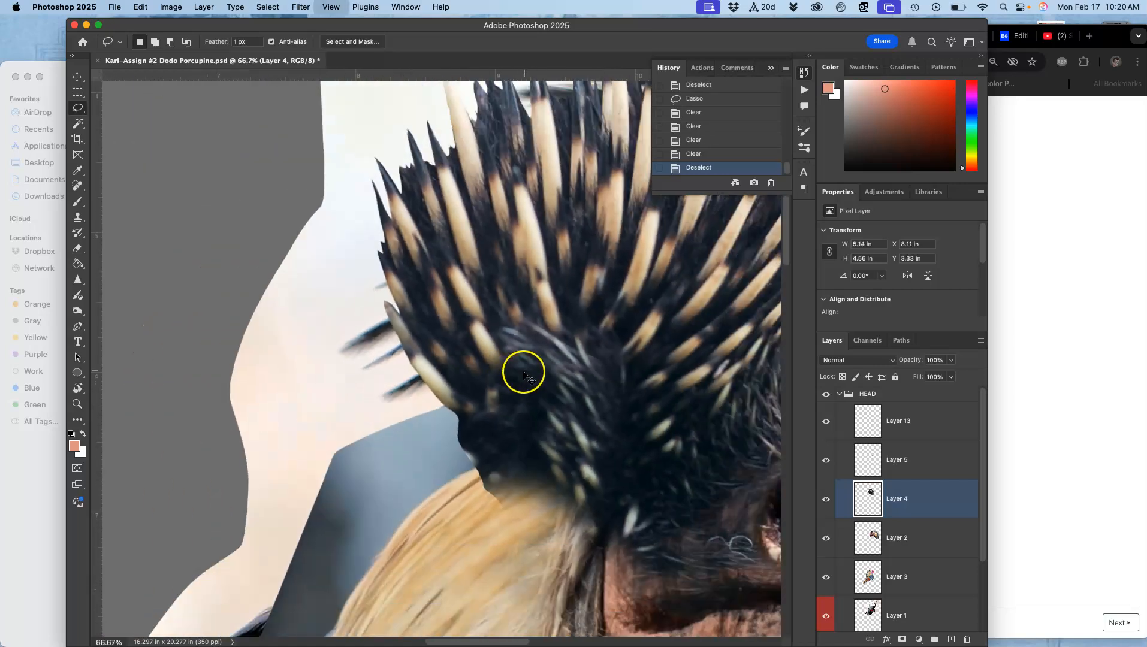
mouse_move(543, 316)
left_mouse_down()
mouse_move(413, 431)
mouse_move(360, 460)
left_mouse_up()
mouse_move(444, 398)
left_mouse_down()
mouse_move(376, 381)
mouse_move(412, 447)
left_mouse_up()
key("super+minus")
scroll(537, 311, "down", 5)
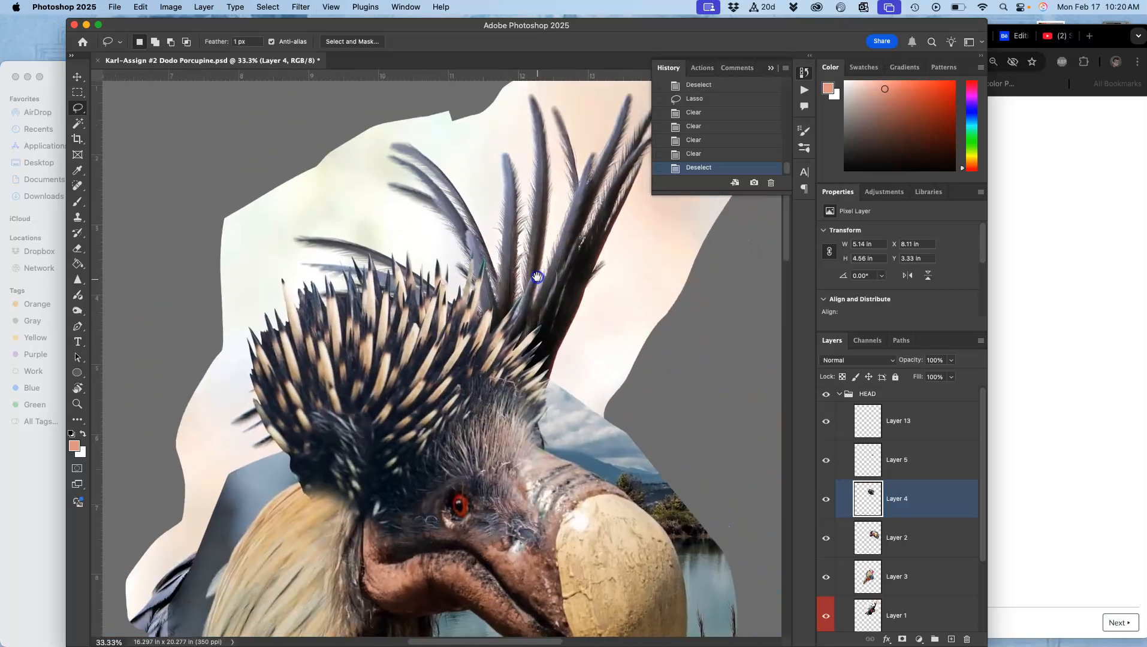
left_click(906, 614)
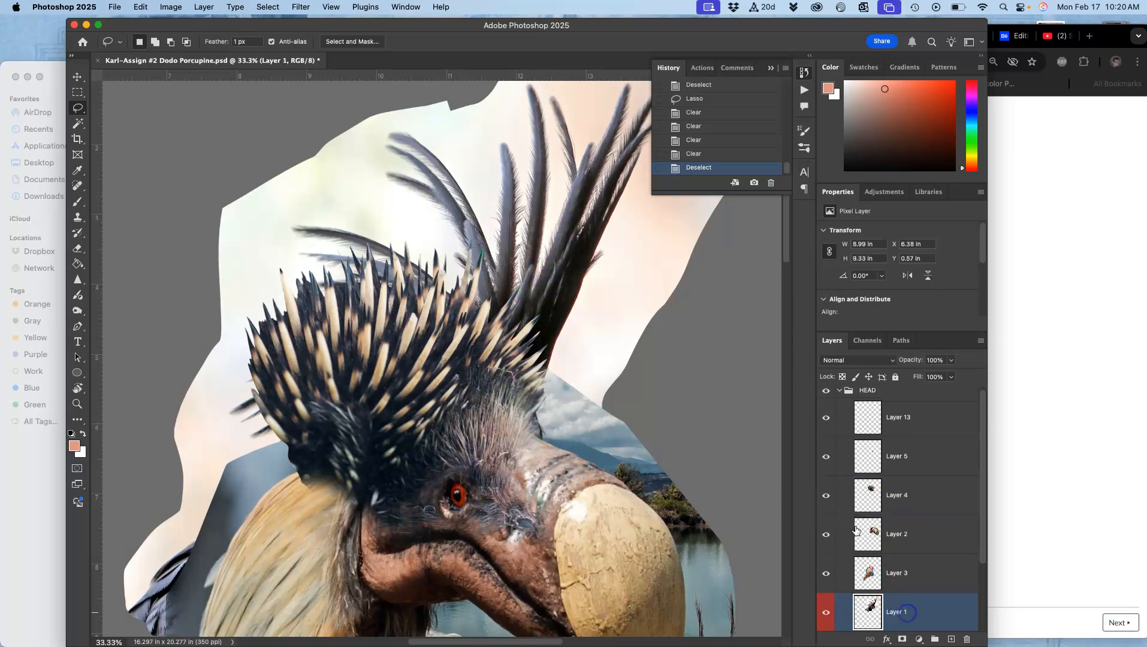
left_click(170, 7)
mouse_move(184, 42)
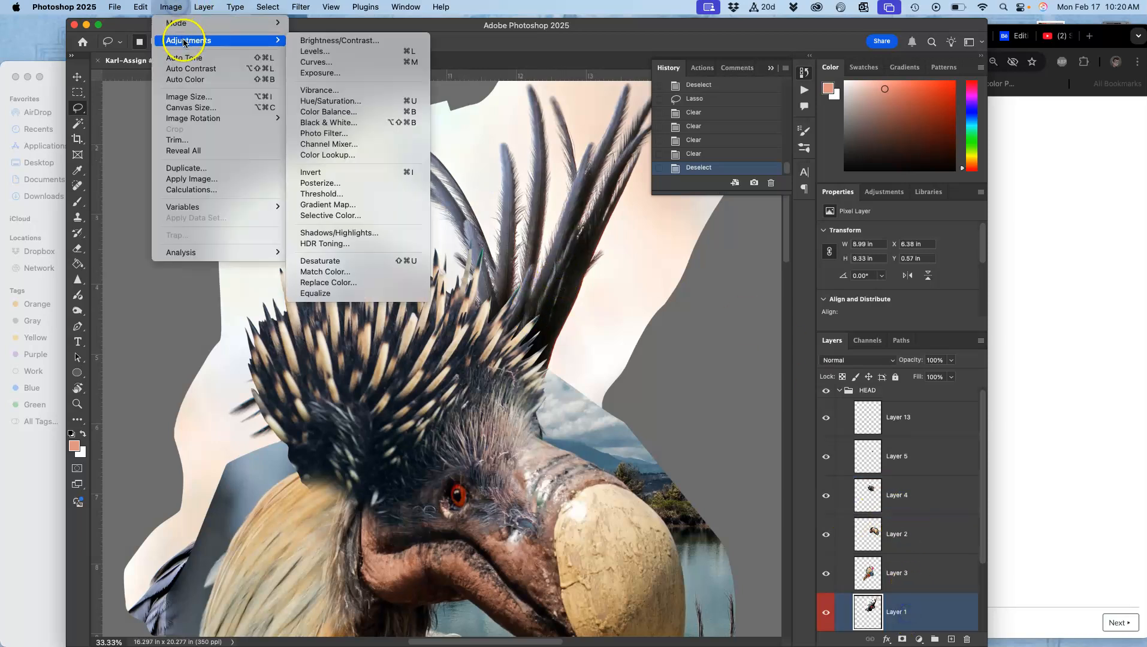
left_click(305, 56)
mouse_move(791, 251)
left_mouse_down()
mouse_move(779, 251)
mouse_move(812, 252)
mouse_move(787, 252)
left_mouse_up()
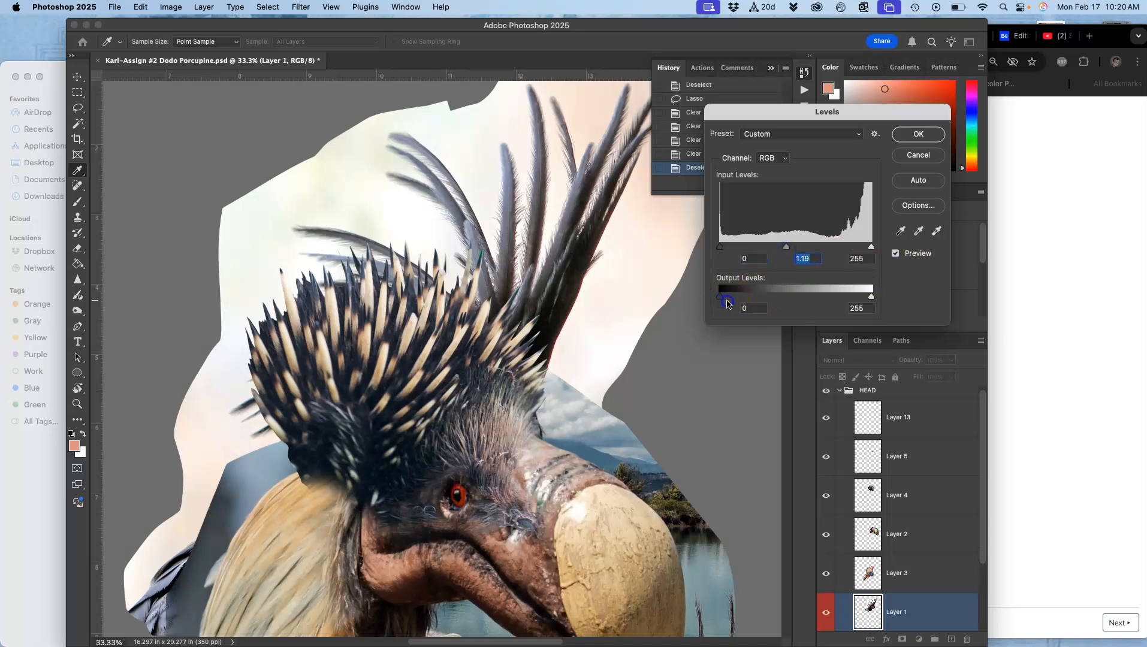
left_click_drag(723, 300, 727, 298)
left_click_drag(871, 296, 858, 296)
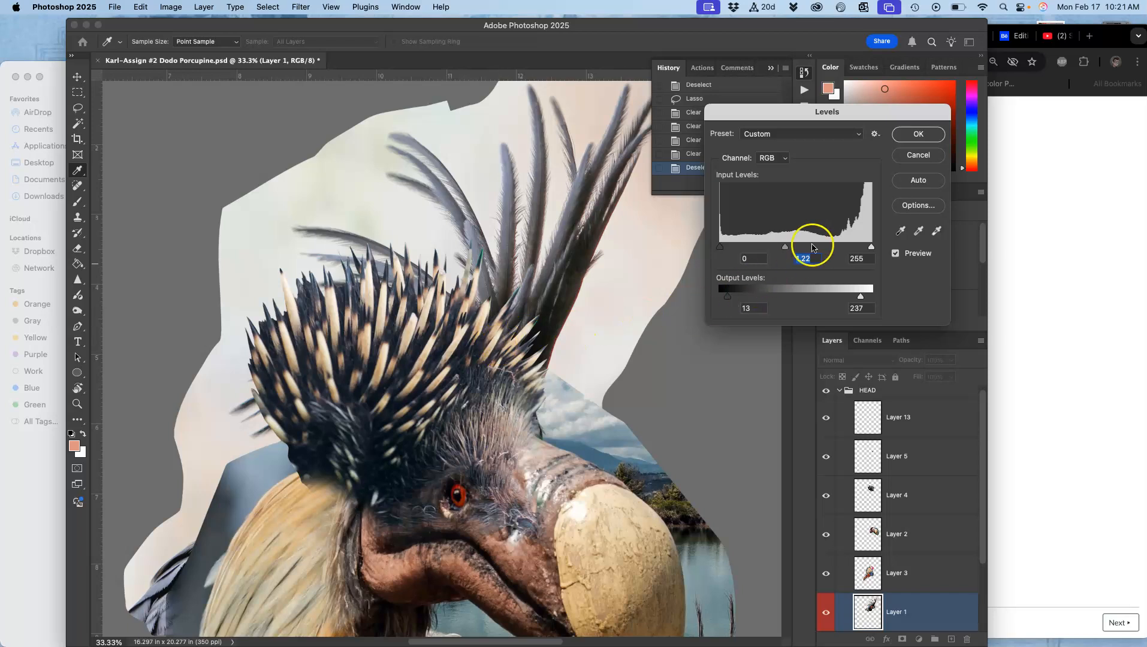
left_click(919, 134)
Apply Color Balance to Layer 1: midtones +7, -7, +17; highlights -4, 0, -16; shadows -4, 0, +12.
left_click(171, 6)
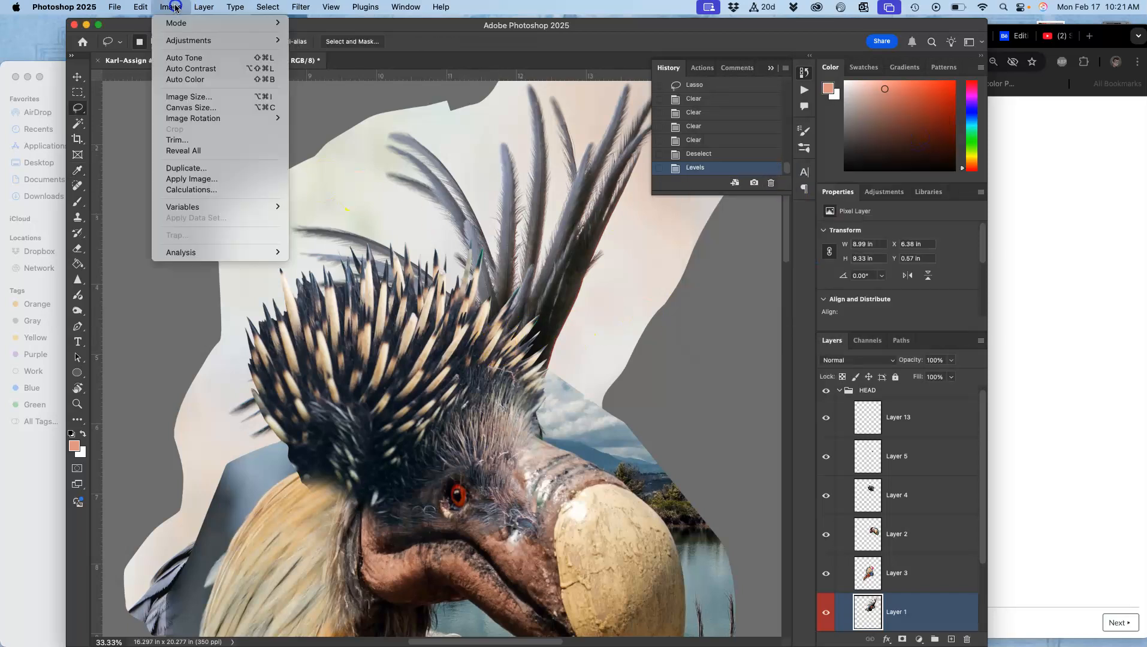
mouse_move(192, 40)
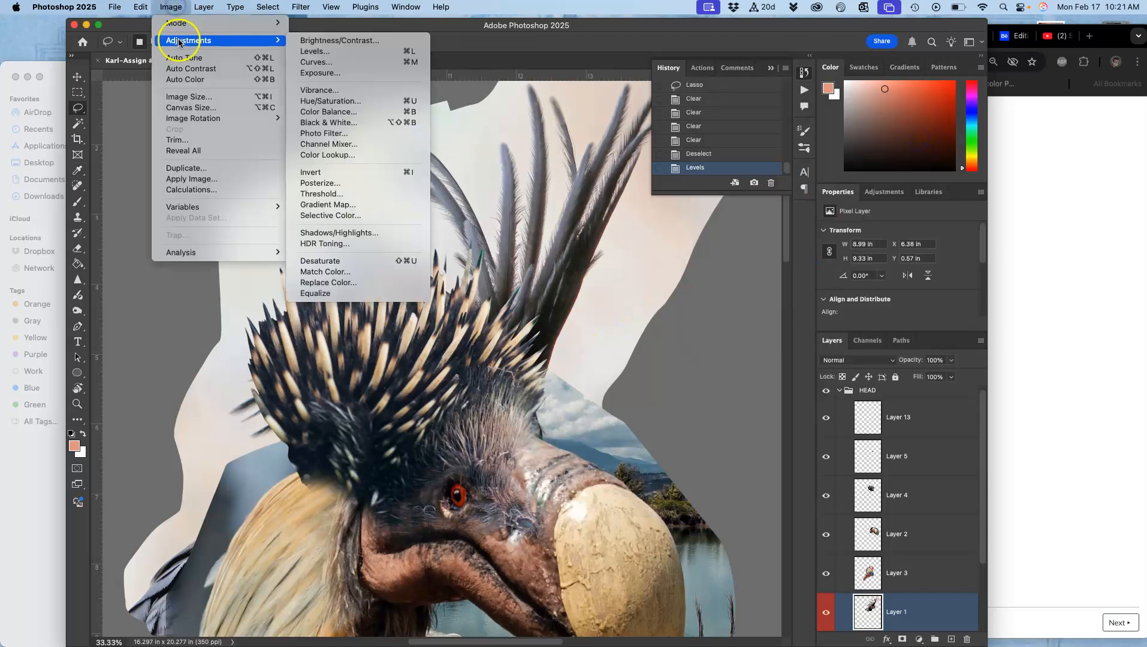
left_click(358, 112)
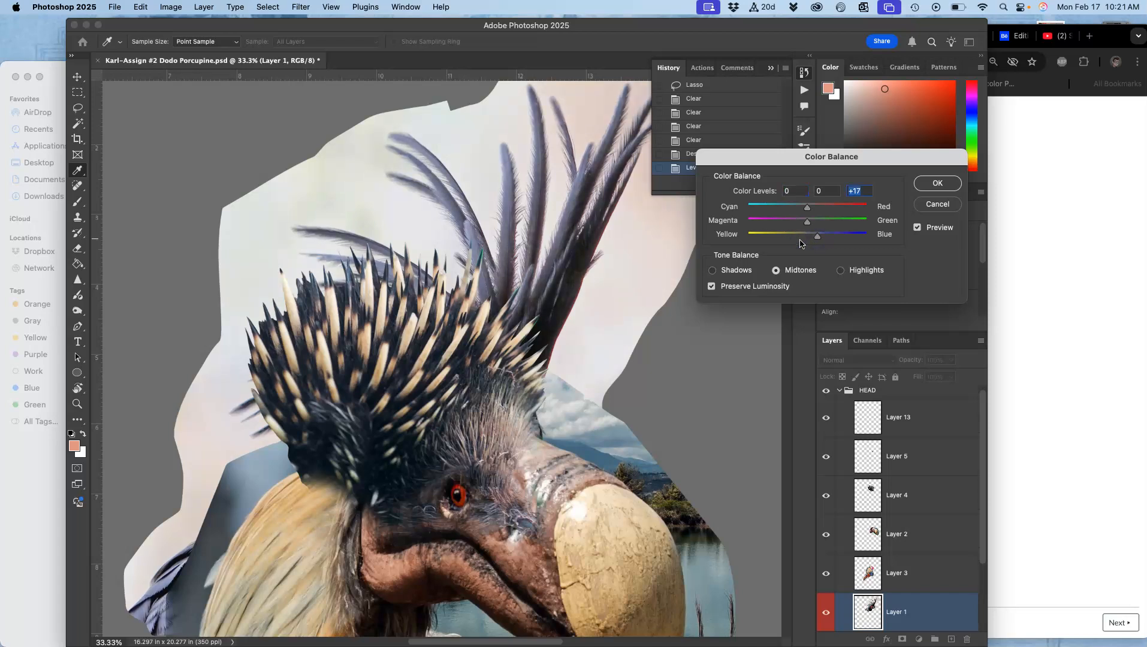
left_click(807, 222)
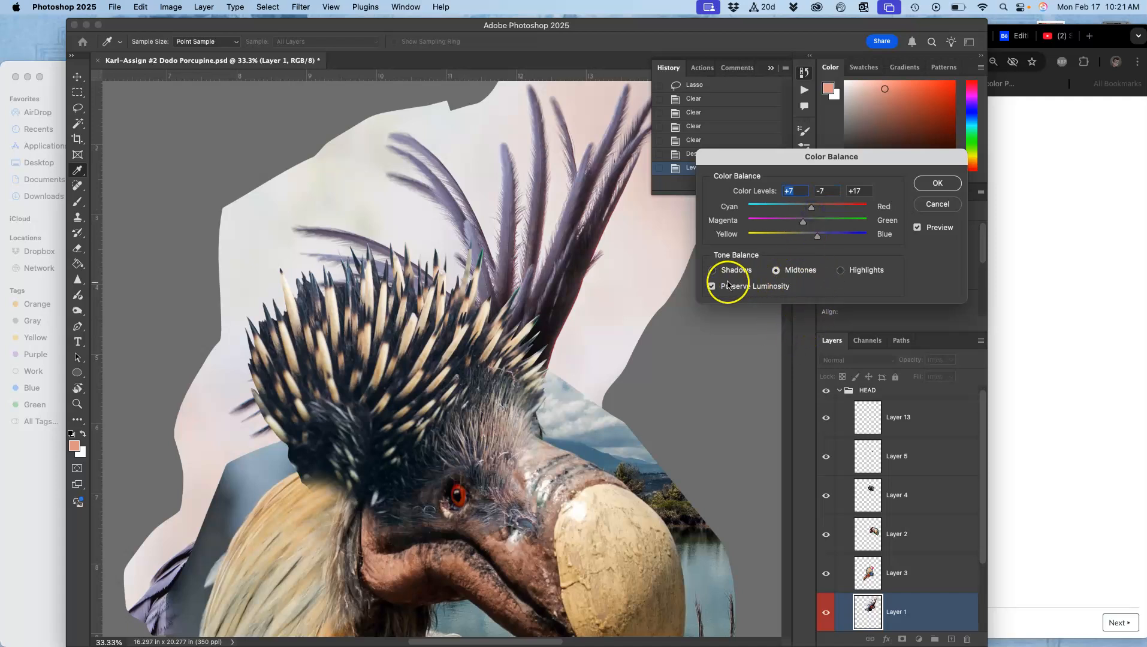
left_click(839, 270)
left_click_drag(807, 235, 798, 239)
left_click(808, 210)
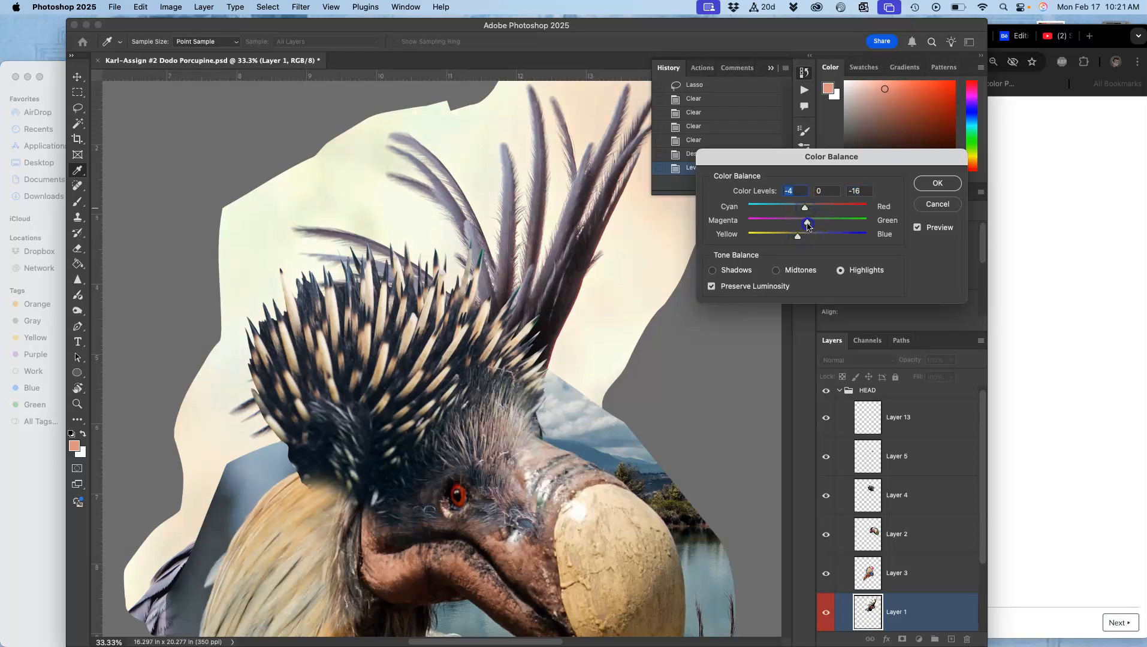
left_click(712, 271)
left_click(807, 210)
left_click(937, 183)
Step back through the History states to compare the image before and after the Levels and Color Balance adjustments.
left_click(713, 141)
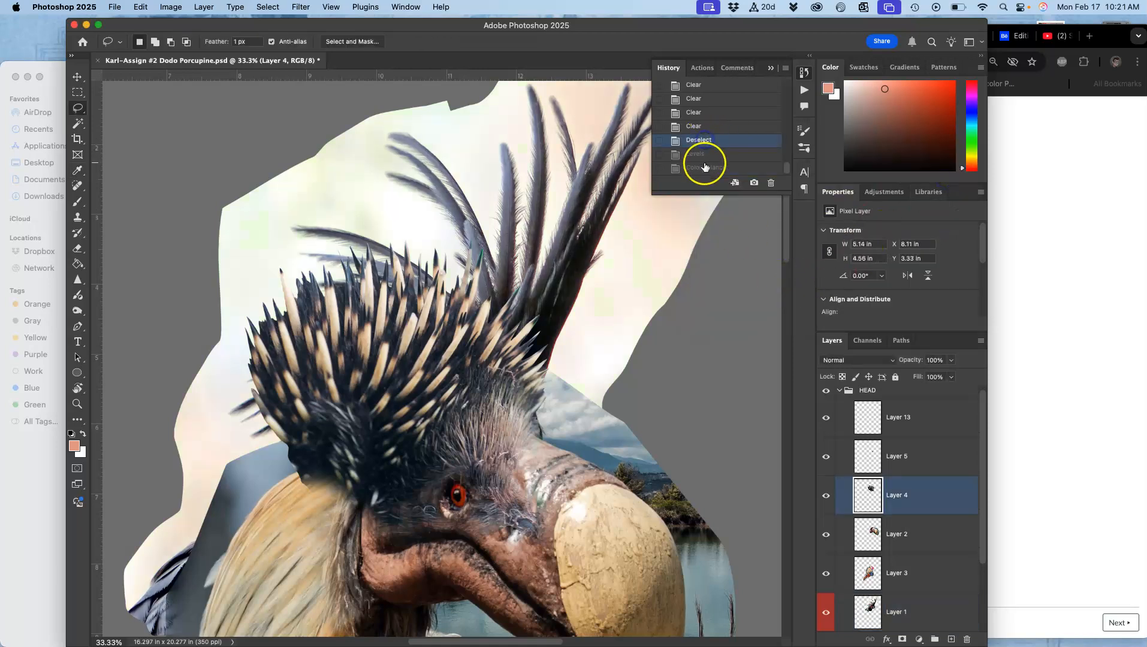
left_click(701, 154)
left_click(701, 168)
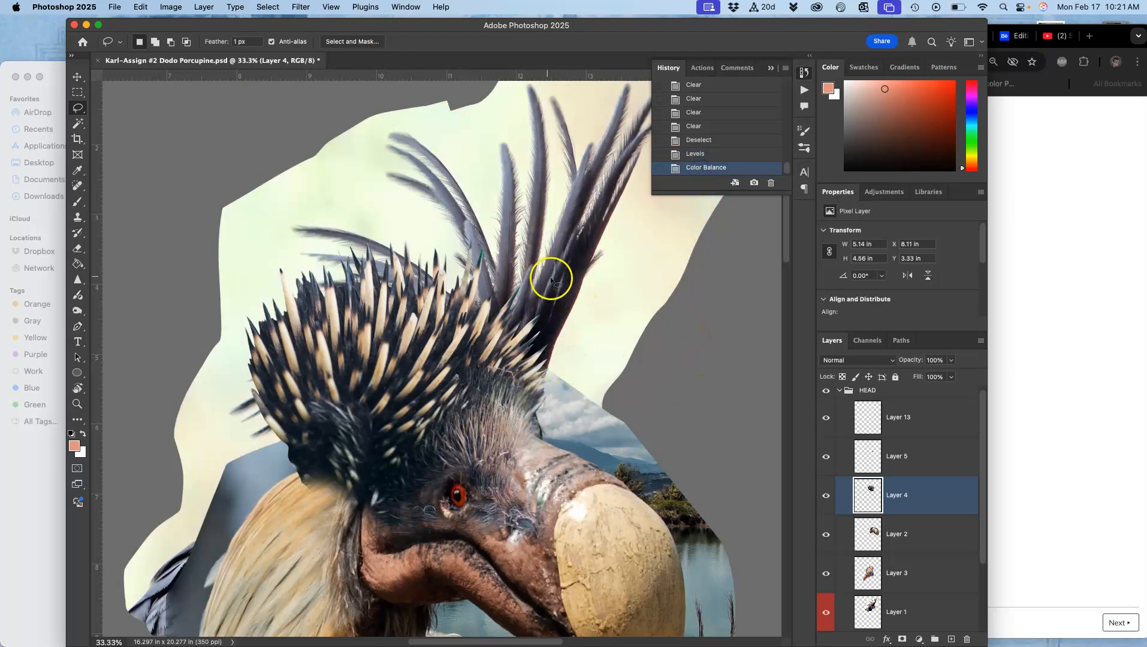
left_click(171, 6)
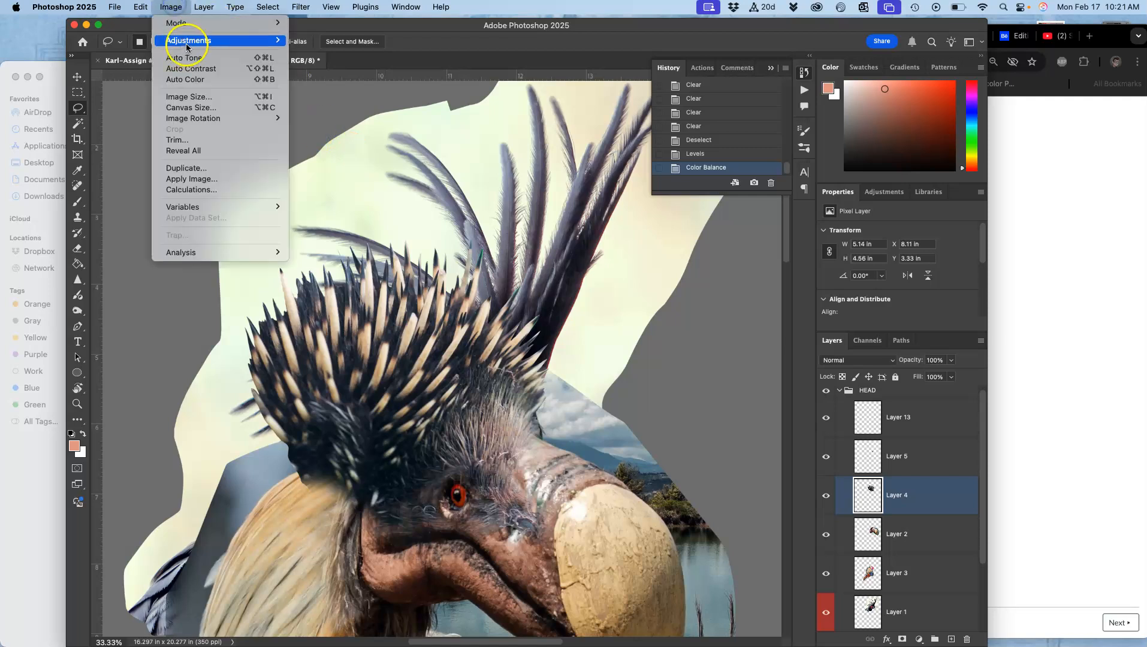
mouse_move(181, 40)
left_click(351, 105)
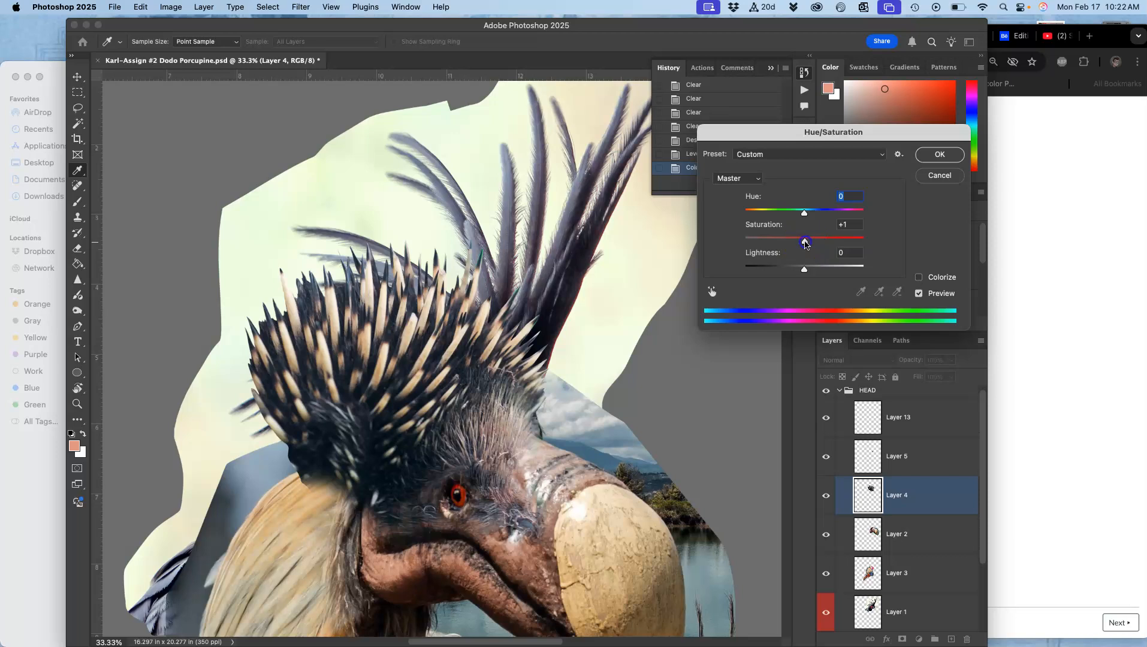
left_click_drag(834, 239, 821, 241)
left_click(937, 175)
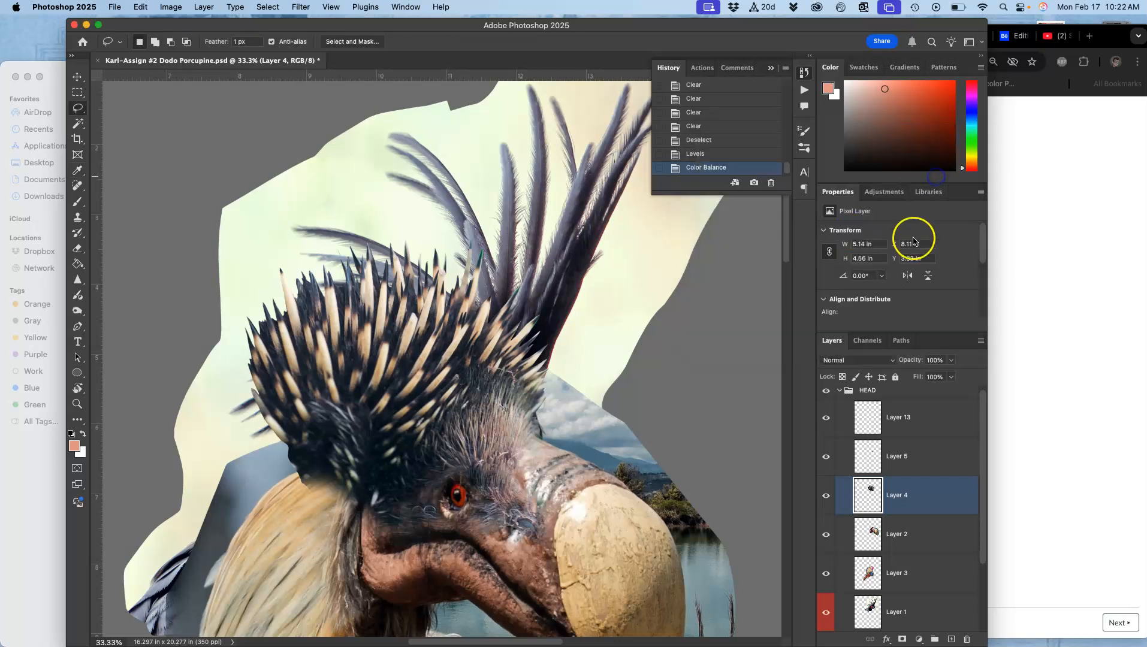
Select Layer 1 and apply Hue/Saturation with Hue -4, Saturation +7 and Lightness -5.
left_click(900, 604)
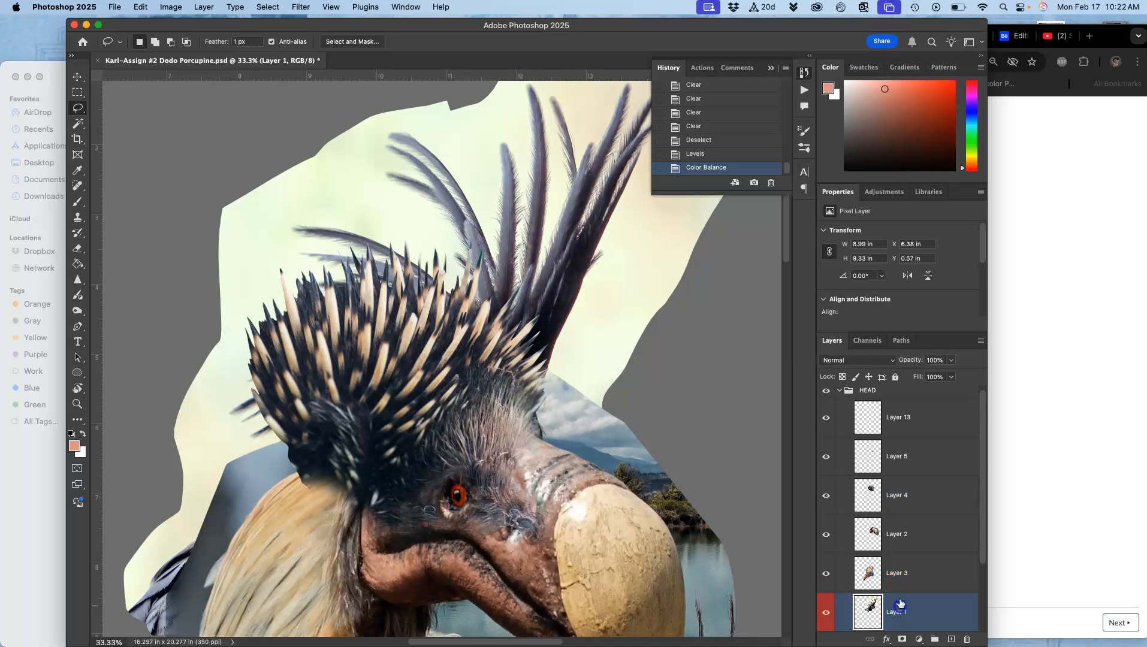
left_click(170, 6)
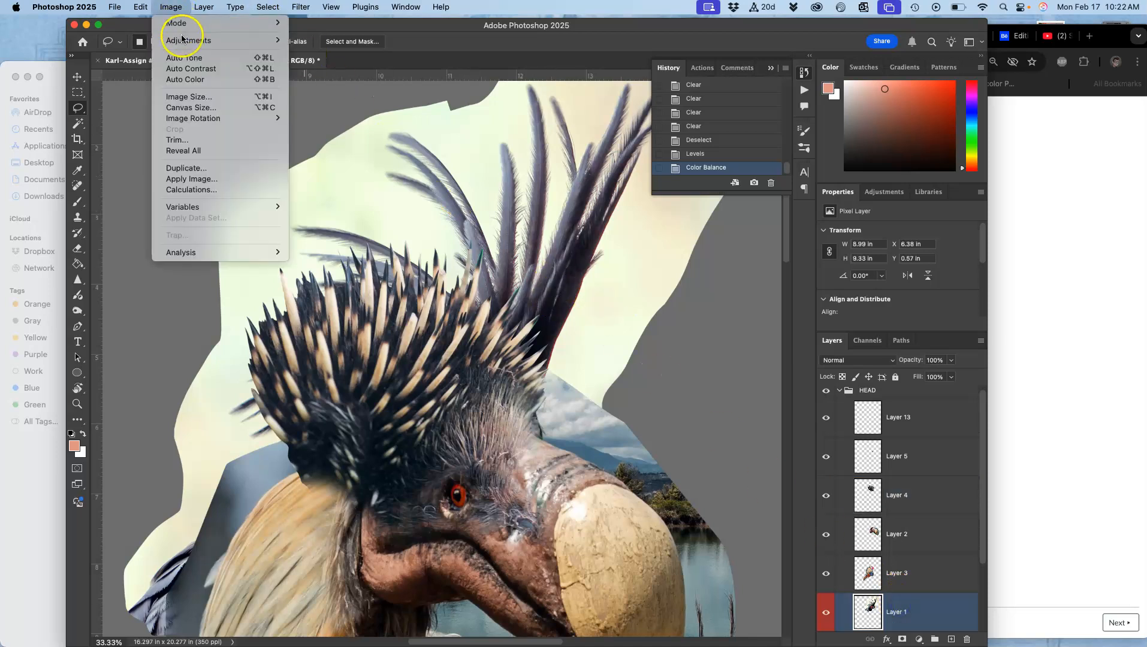
left_click(336, 101)
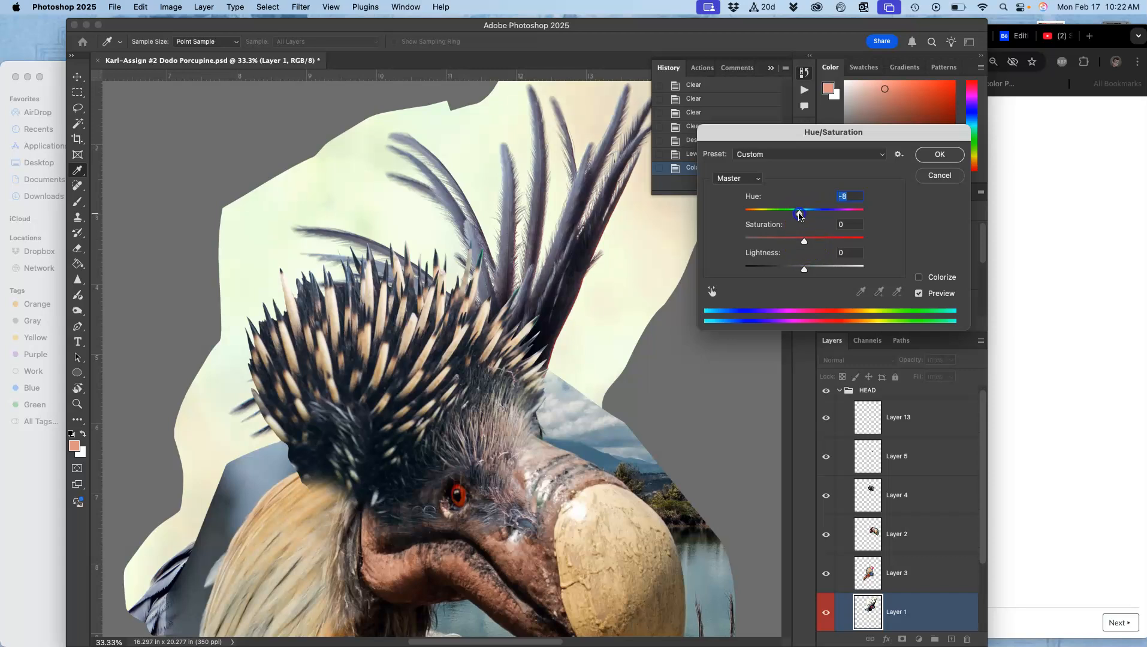
mouse_move(791, 215)
left_mouse_down()
mouse_move(832, 212)
mouse_move(802, 217)
left_mouse_up()
left_click_drag(844, 240, 807, 242)
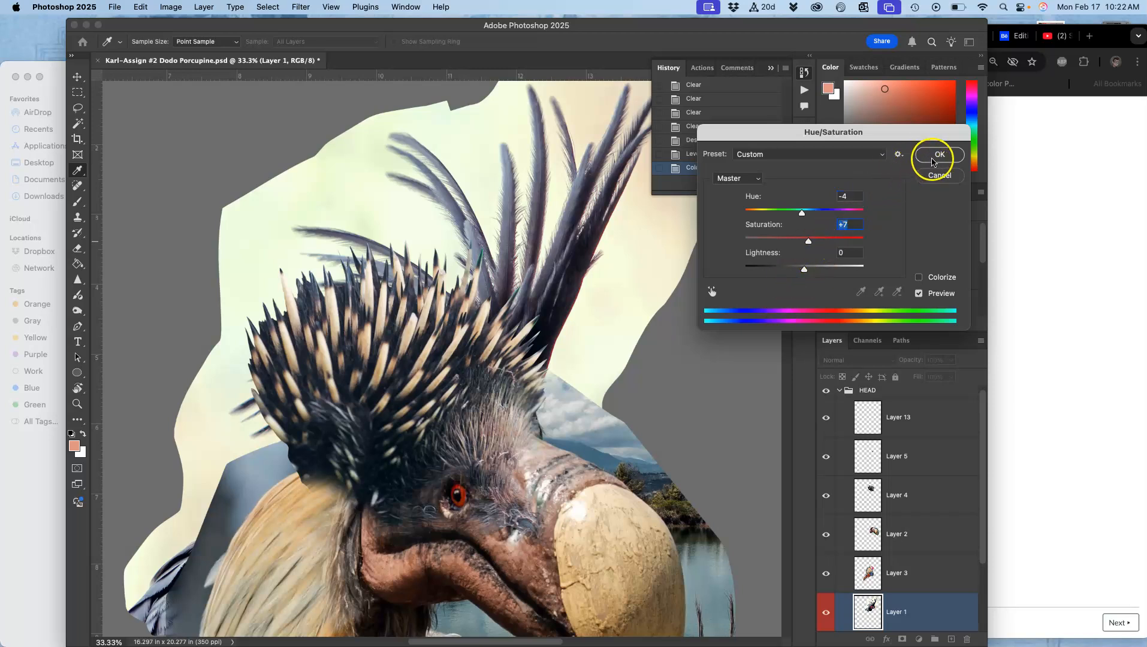
left_click_drag(803, 269, 803, 271)
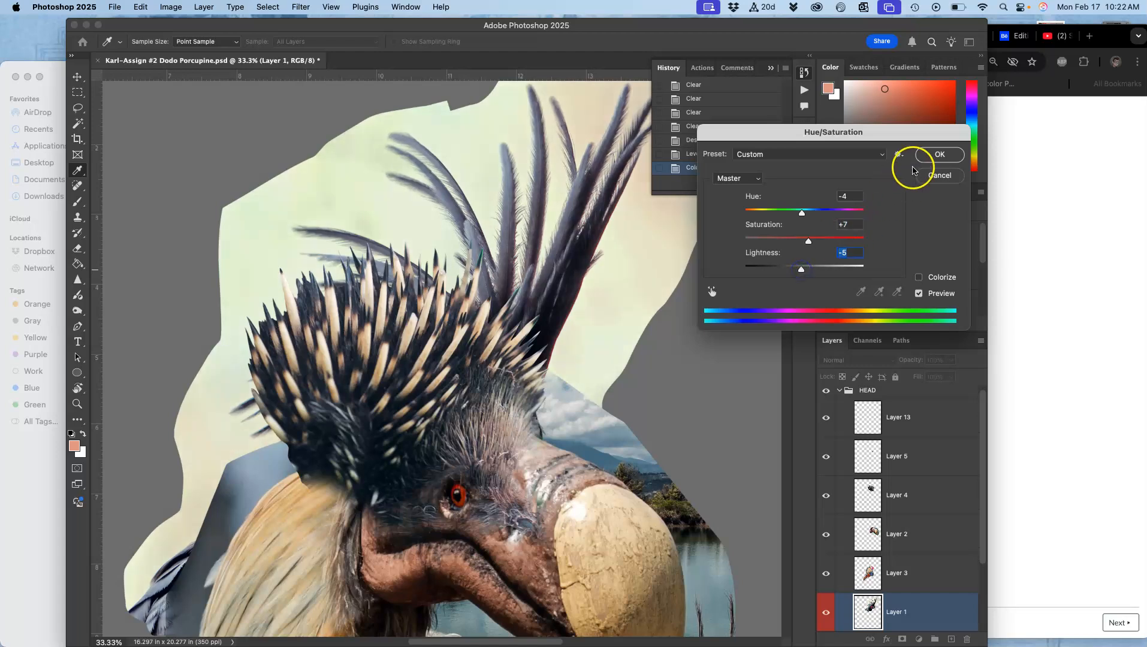
left_click(935, 155)
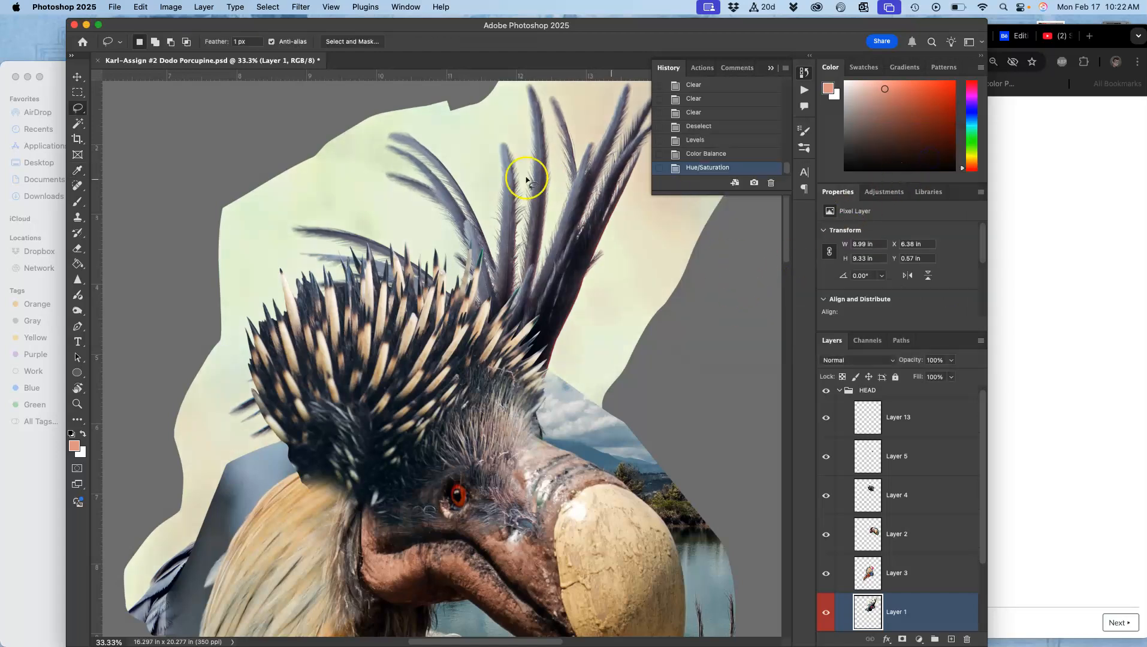
Select the background around the quills with the Magic Wand at tolerance 32, adding several background areas.
key("super+minus")
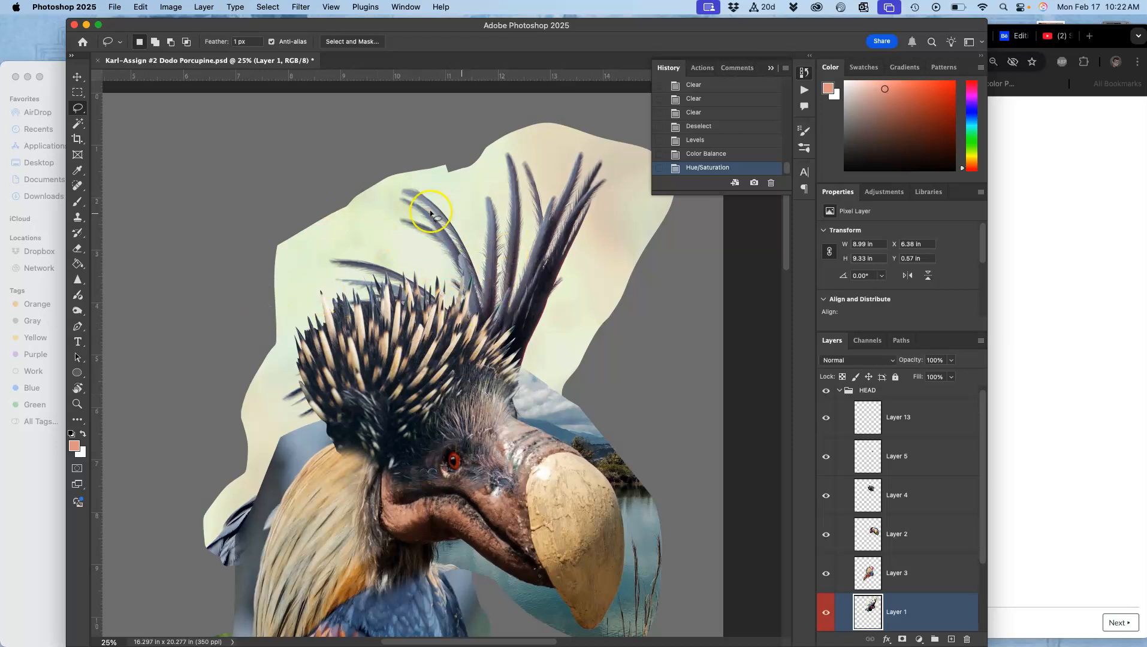
left_click(79, 123)
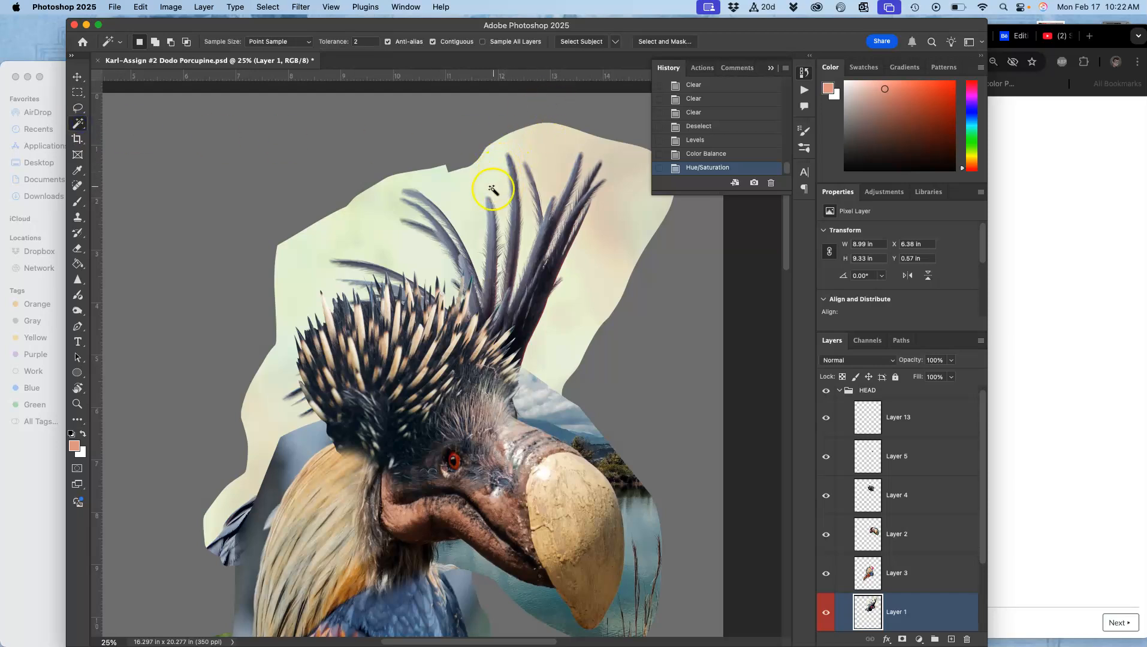
left_click(362, 42)
type("32")
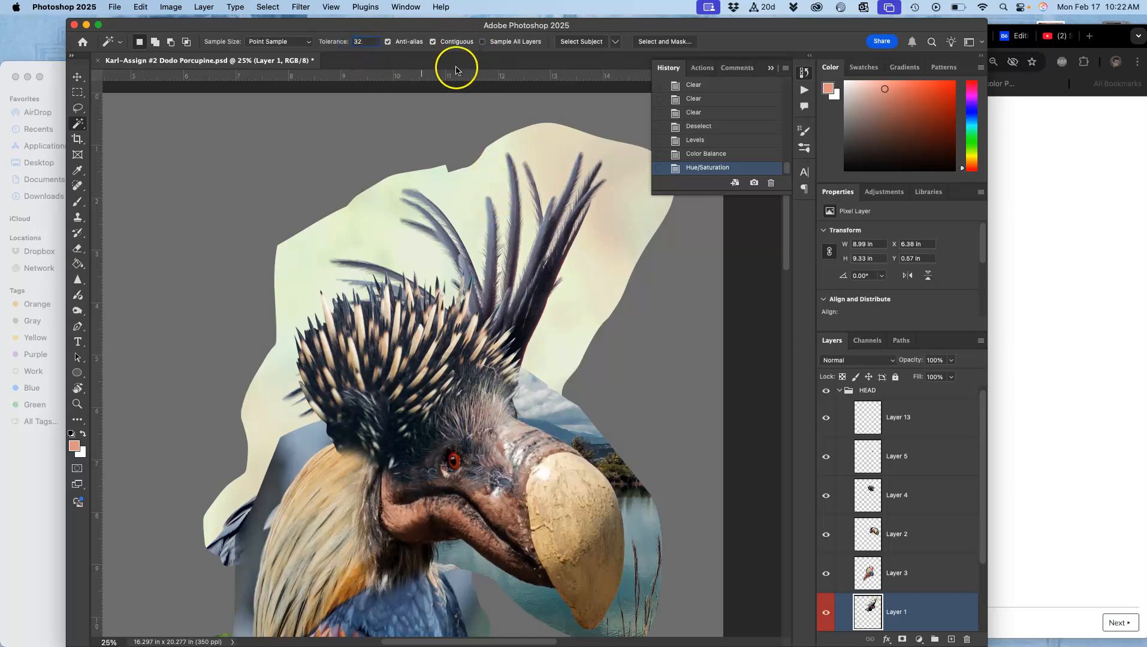
left_click(468, 183)
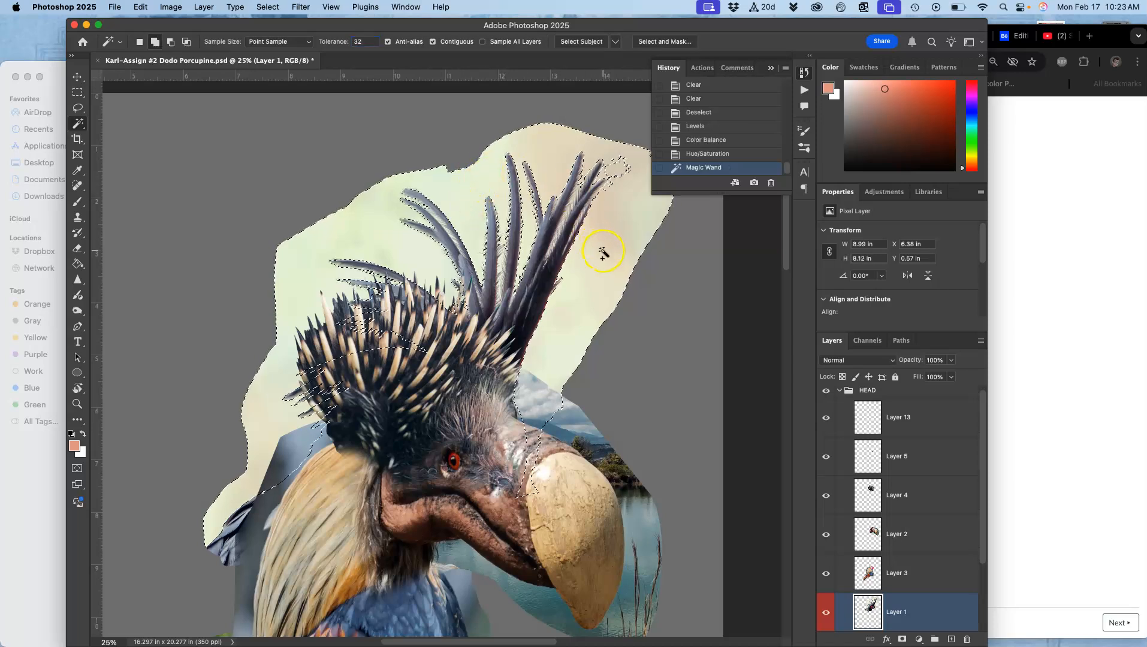
left_click(614, 238, "shift")
left_click(566, 225)
left_click(555, 244)
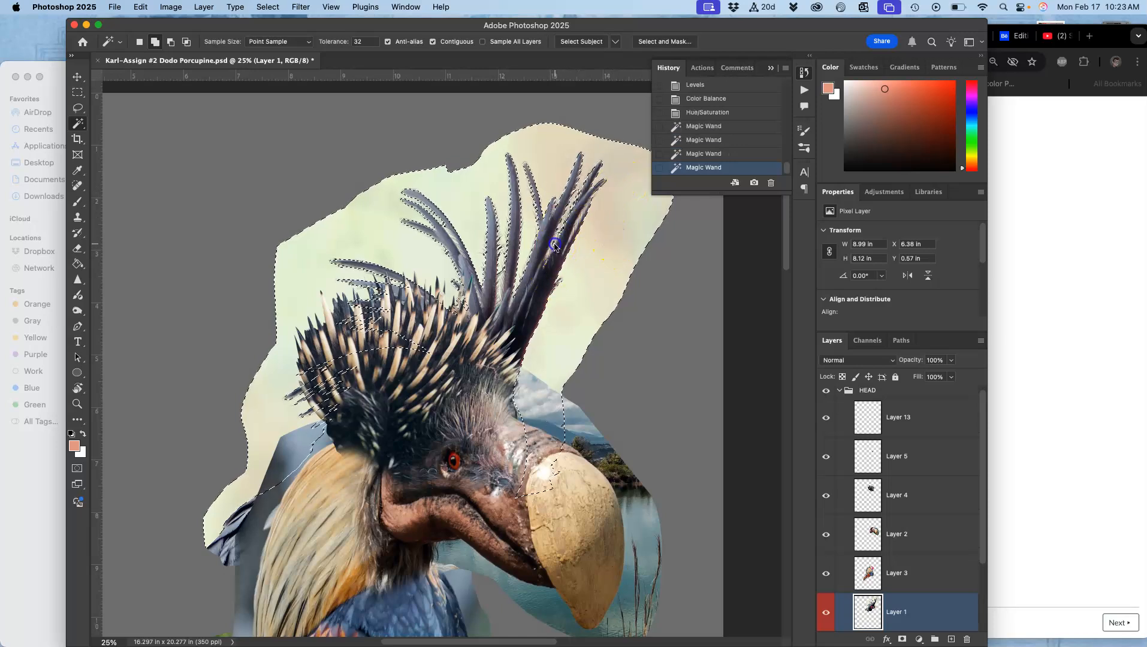
left_click(298, 407)
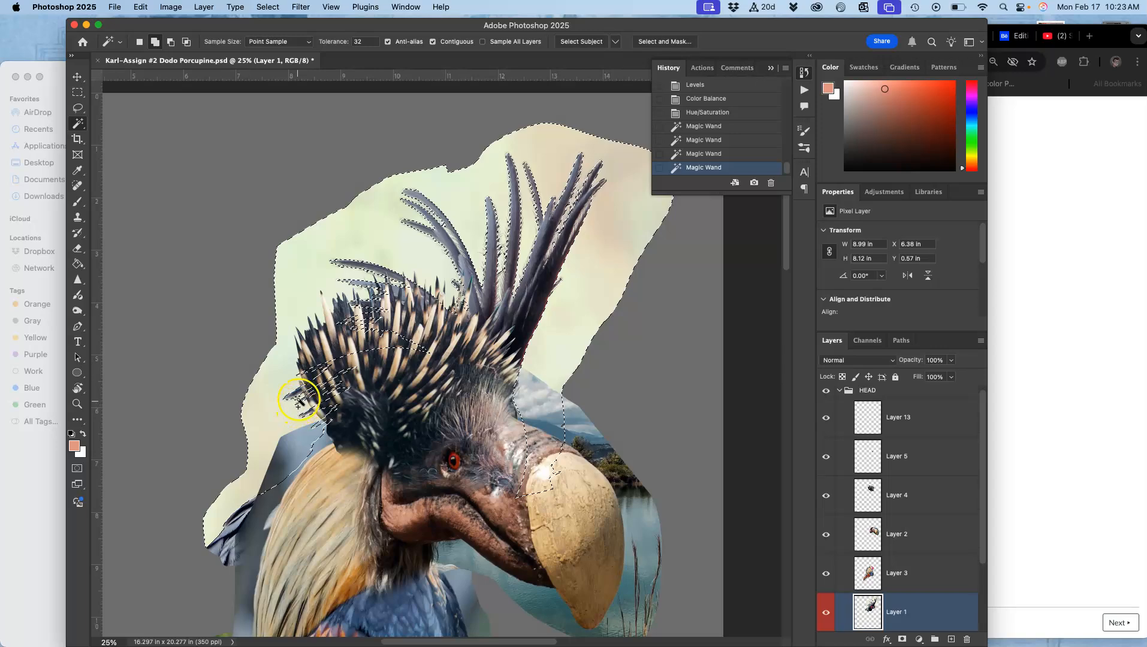
Delete the selected background from around the quills.
key("super+equal")
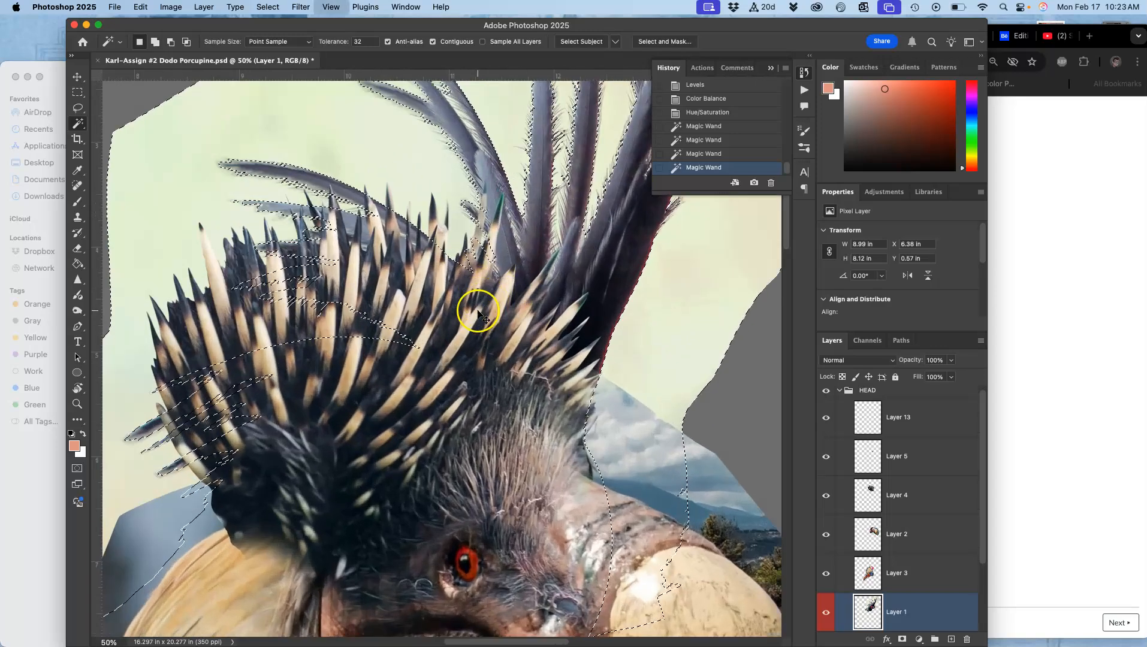
key("super+equal")
left_click_drag(543, 197, 430, 402)
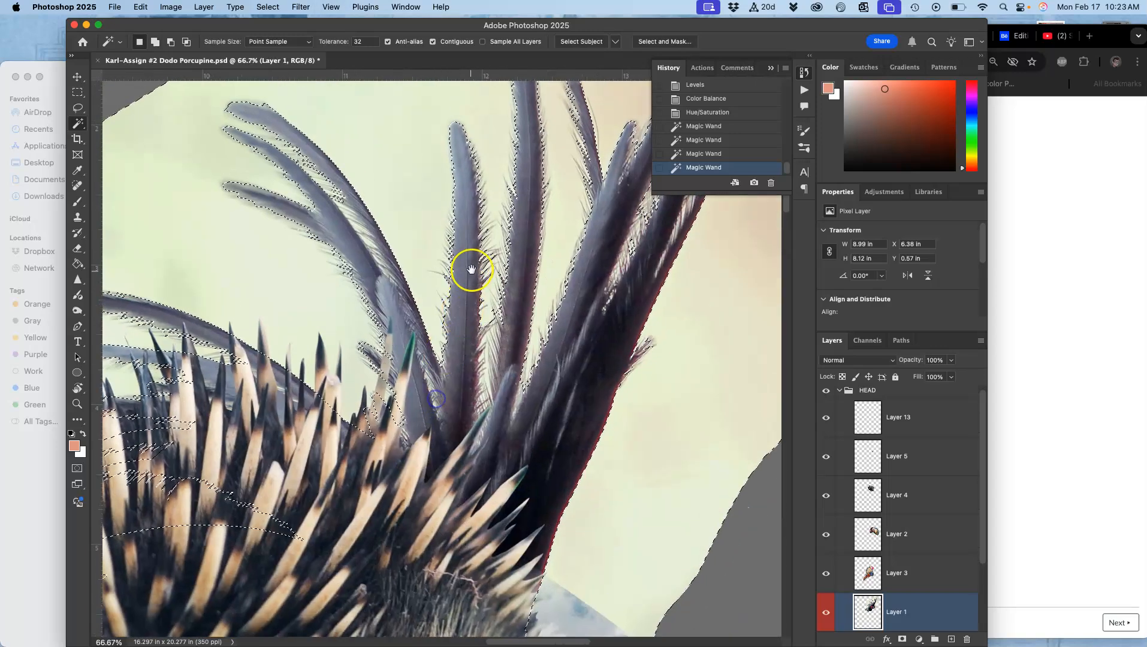
left_click_drag(471, 270, 459, 311)
key("super+equal")
key("super+equal")
key("super+equal")
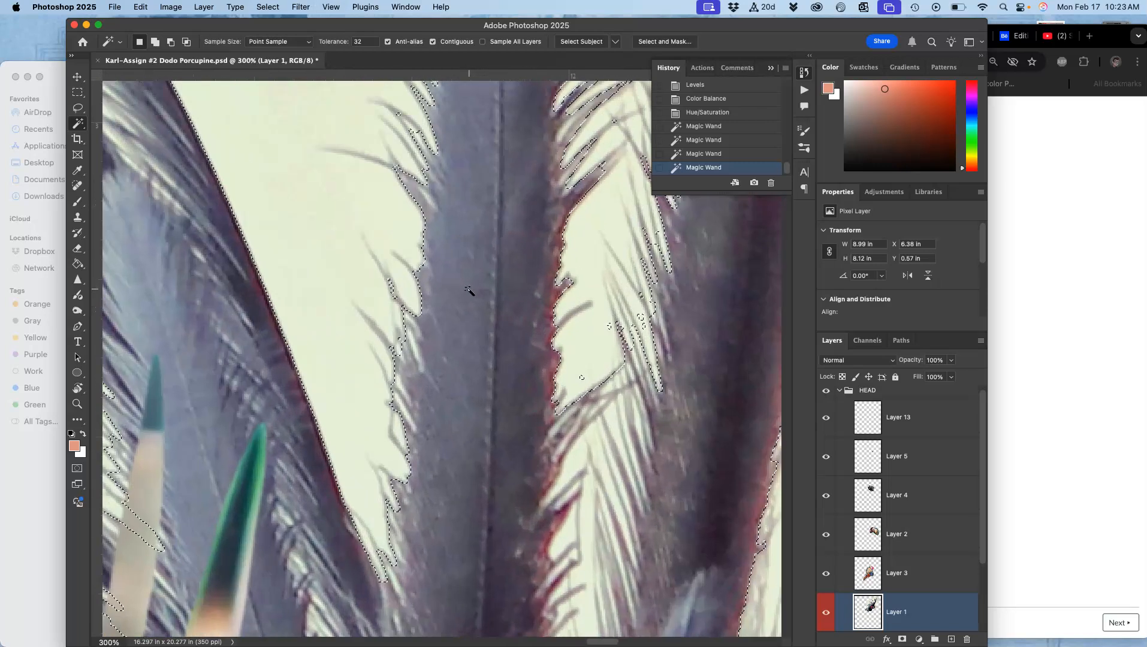
key("Delete")
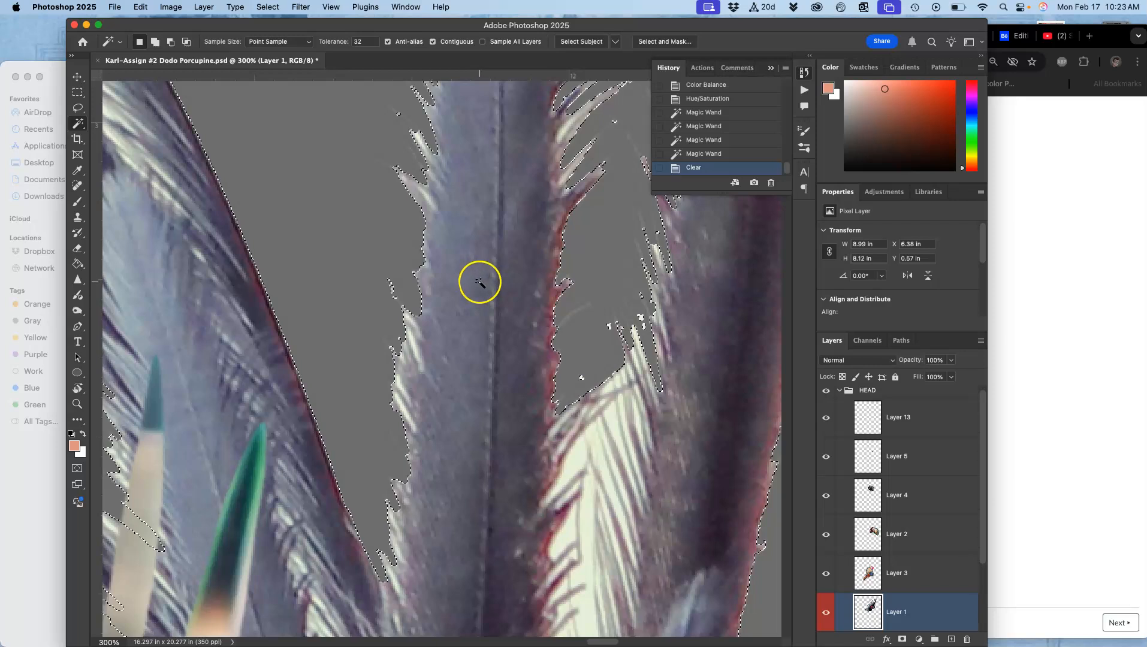
Refine the selection in Select and Mask with Shift Edge set to +30%.
key("super+minus")
key("super+minus")
key("super+minus")
key("super+minus")
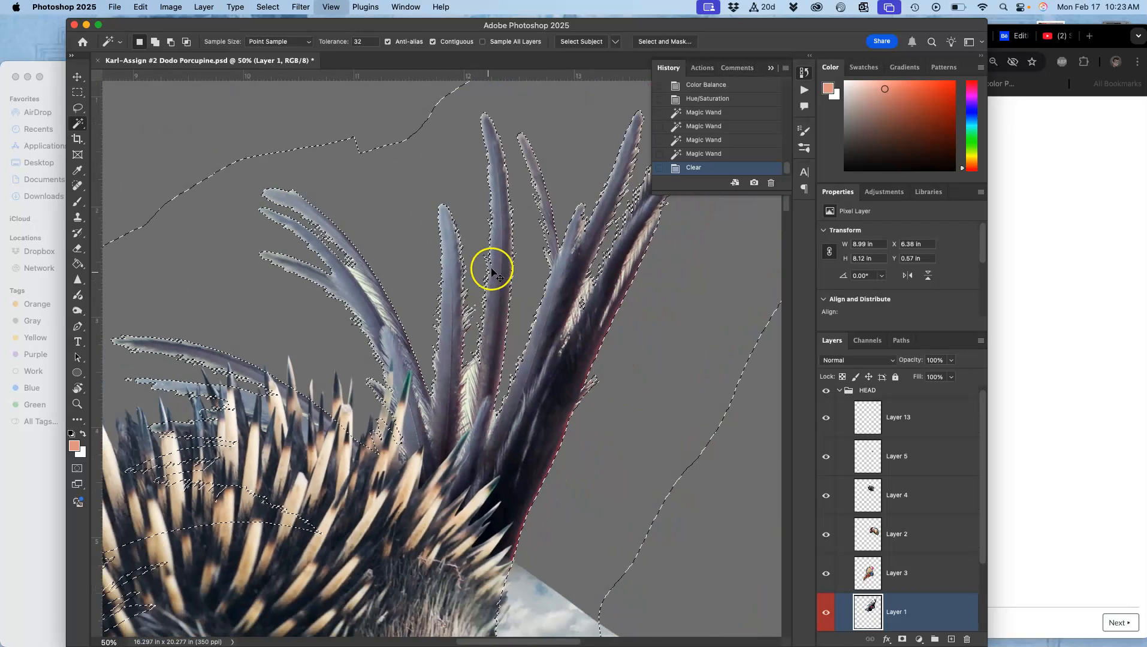
key("super+minus")
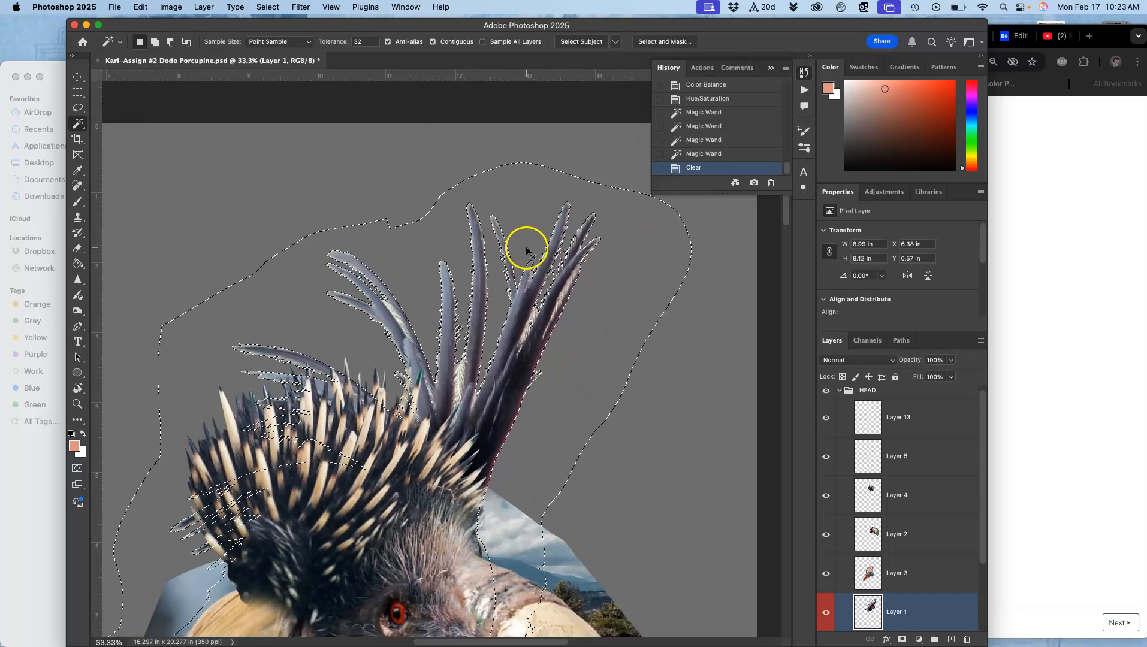
left_click(668, 43)
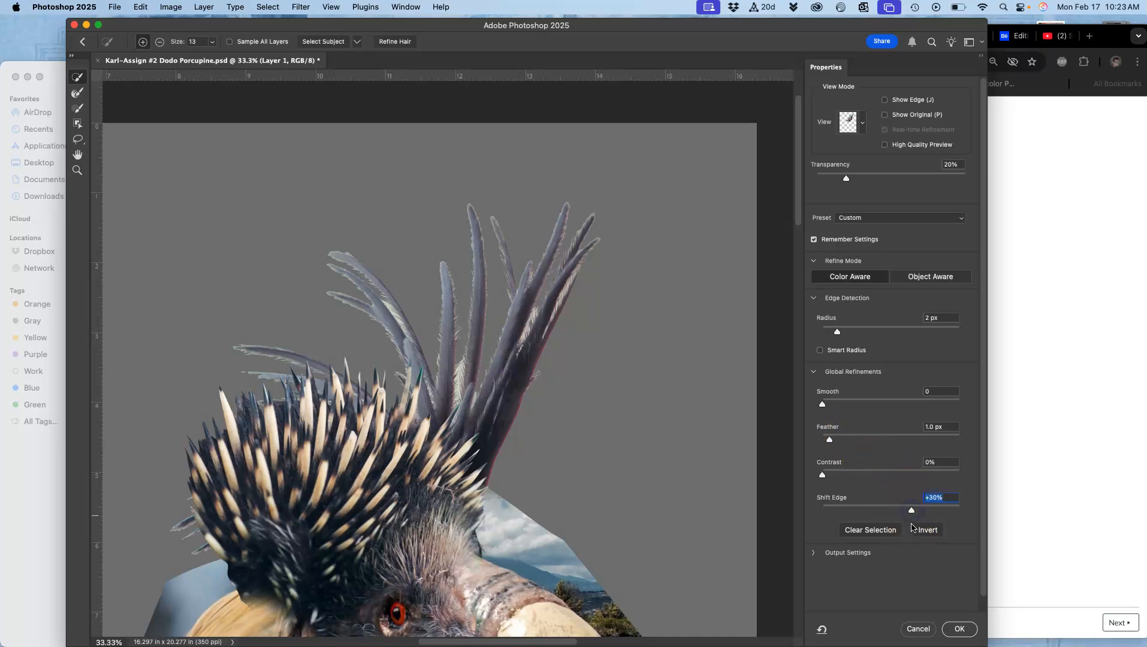
left_click(959, 628)
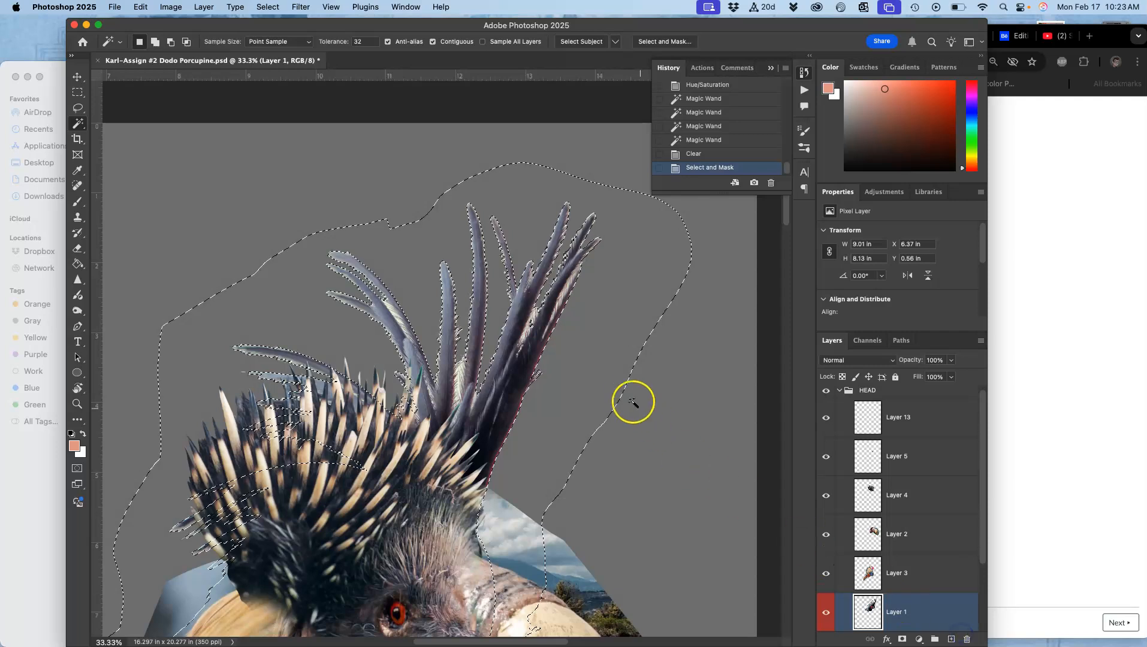
Delete the background inside the refined selection twice, then deselect.
scroll(633, 402, "up", 7)
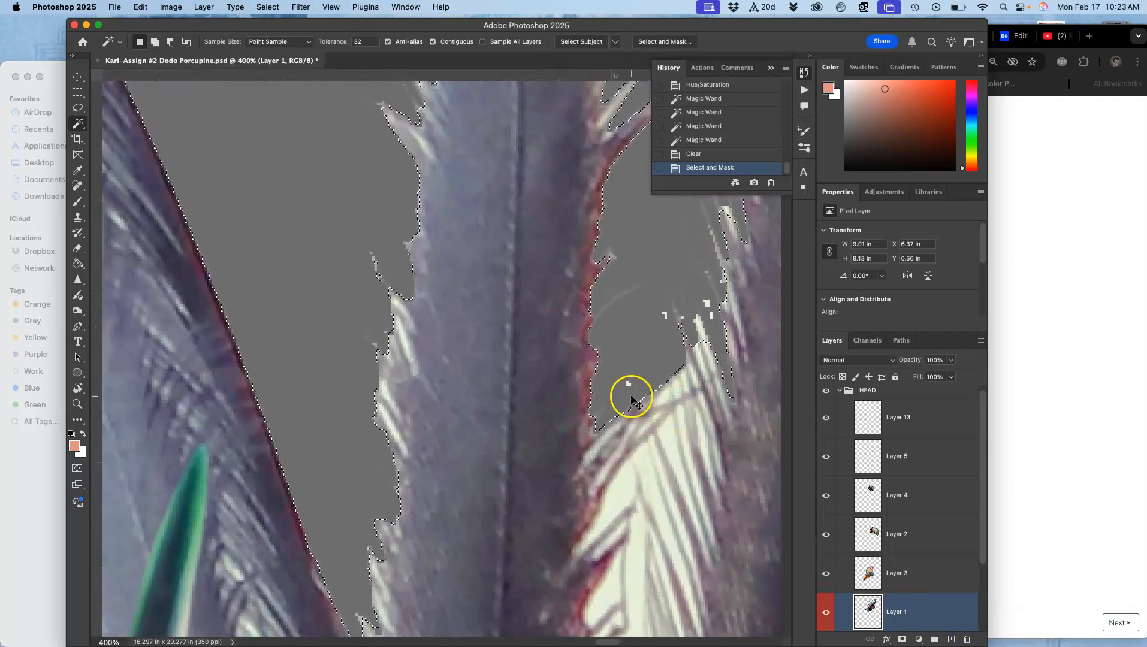
key("Delete")
key("Delete")
key("super+d")
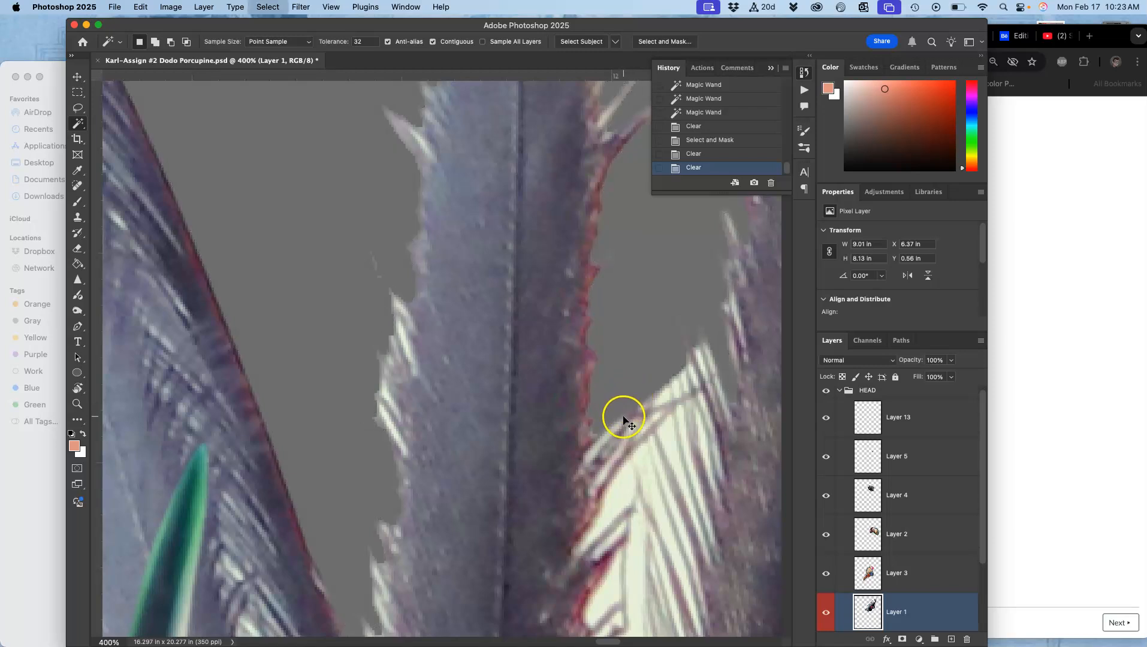
Turn off Contiguous, select the background between the quills with the Magic Wand, and delete it.
scroll(625, 414, "down", 5)
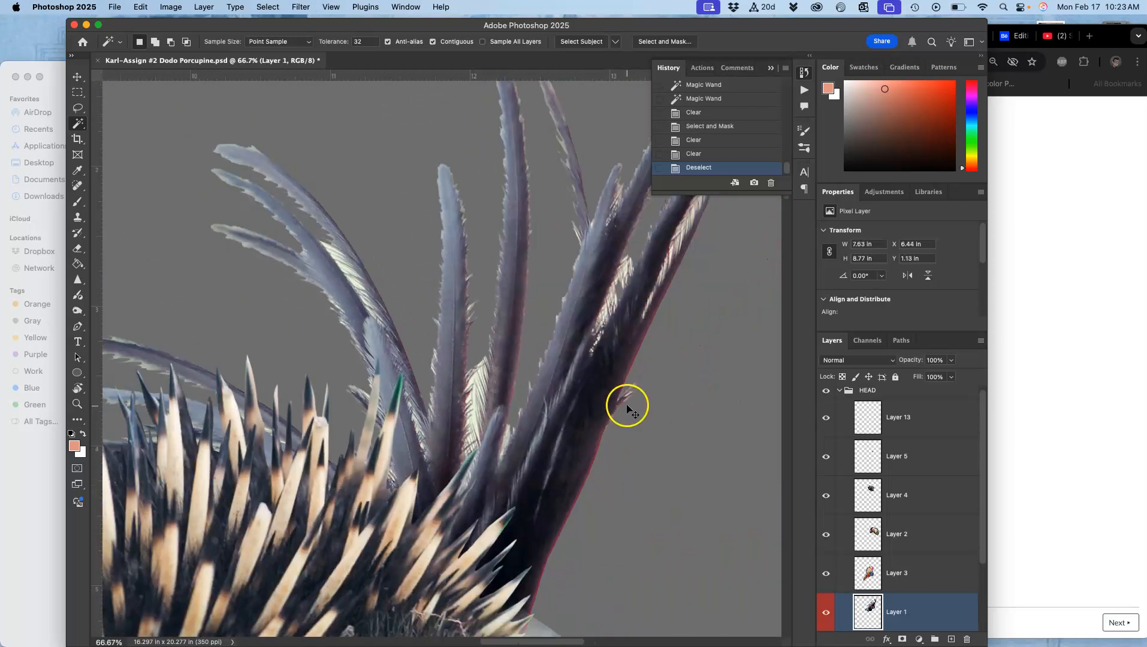
scroll(634, 354, "up", 5)
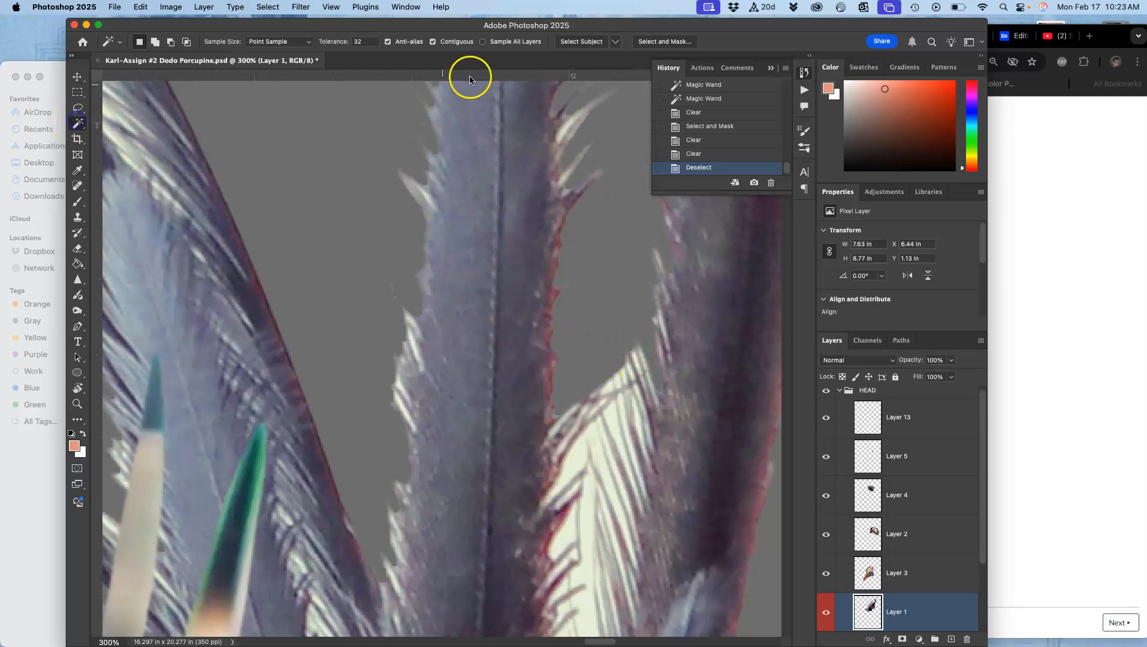
left_click(433, 43)
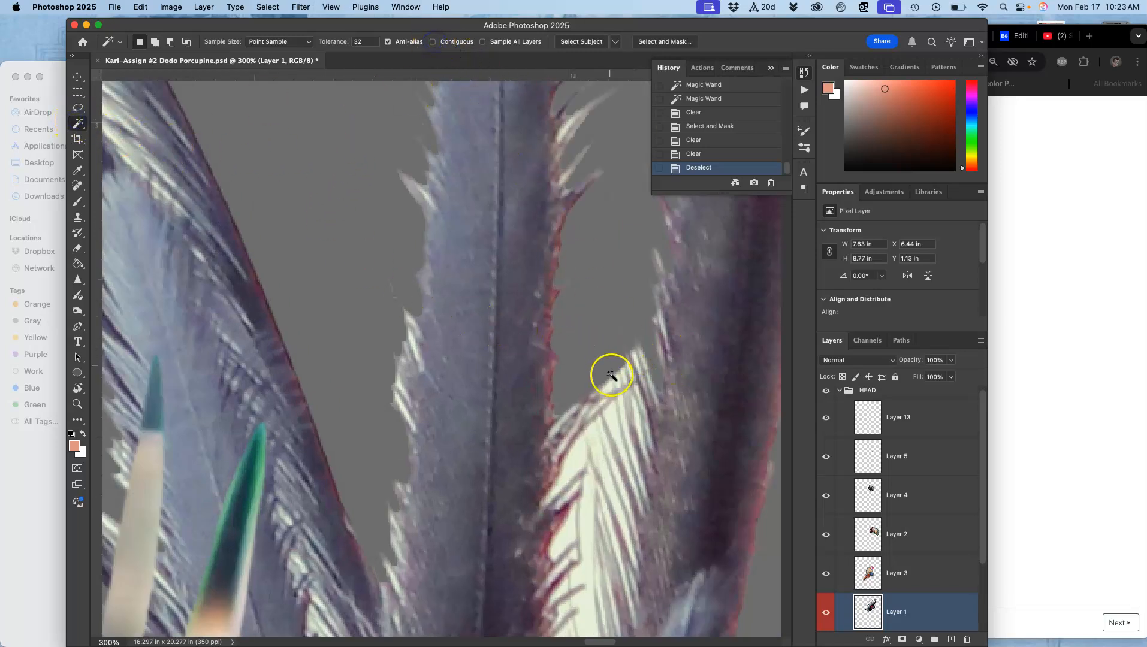
left_click(615, 425)
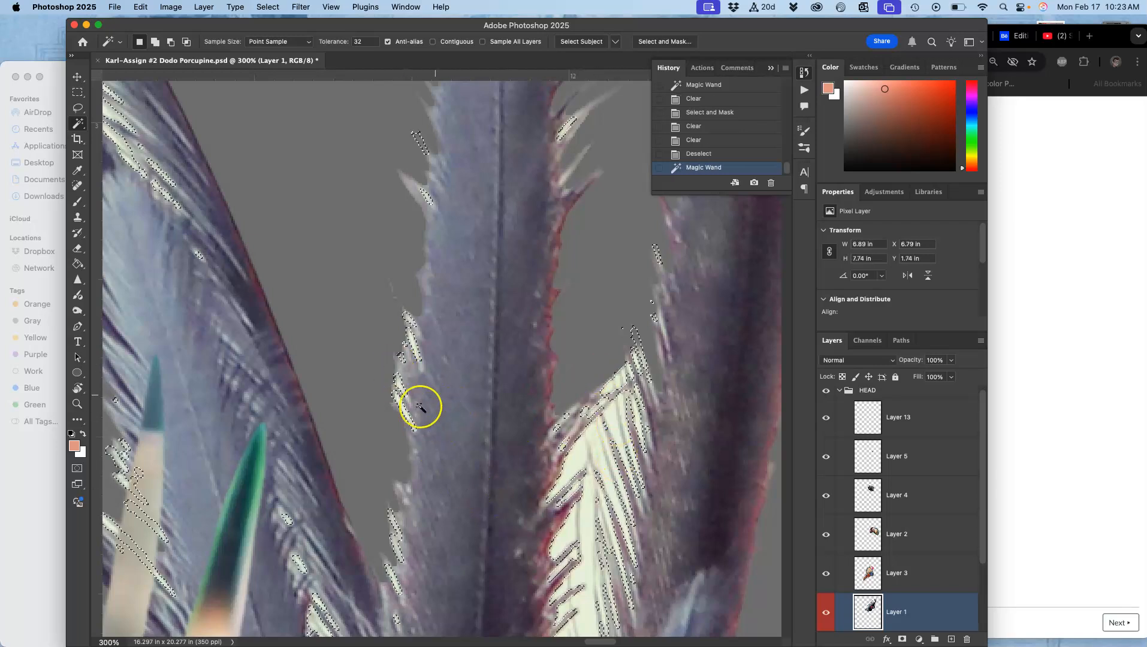
key("Delete")
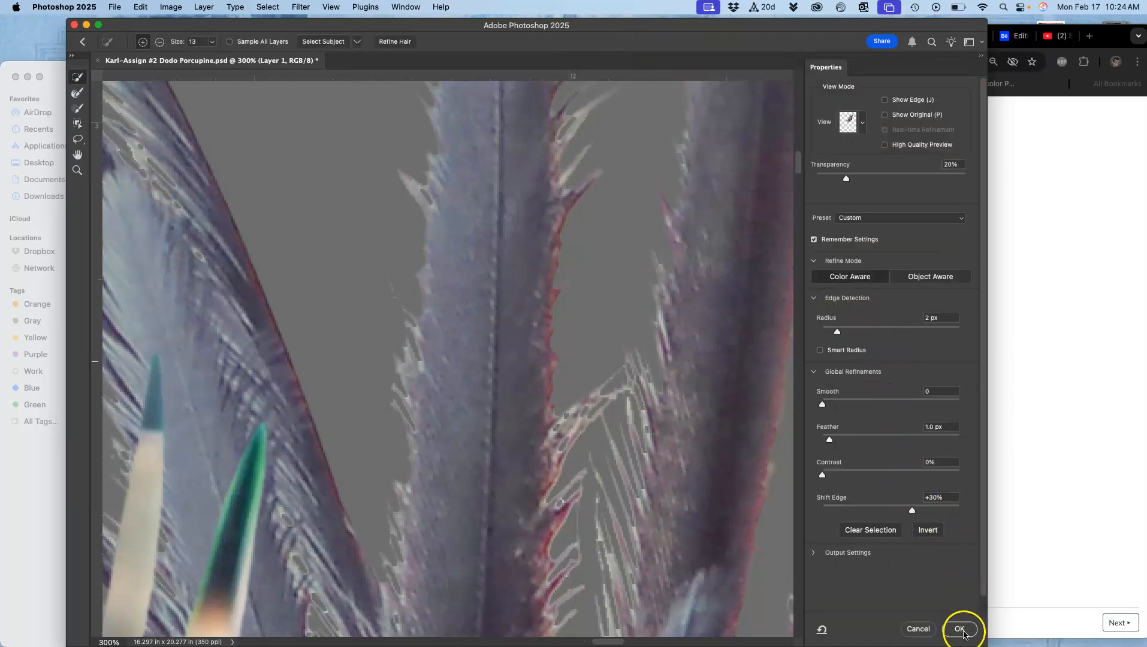
Apply the Select and Mask refinement, delete the selected background three times, then deselect.
left_click(960, 628)
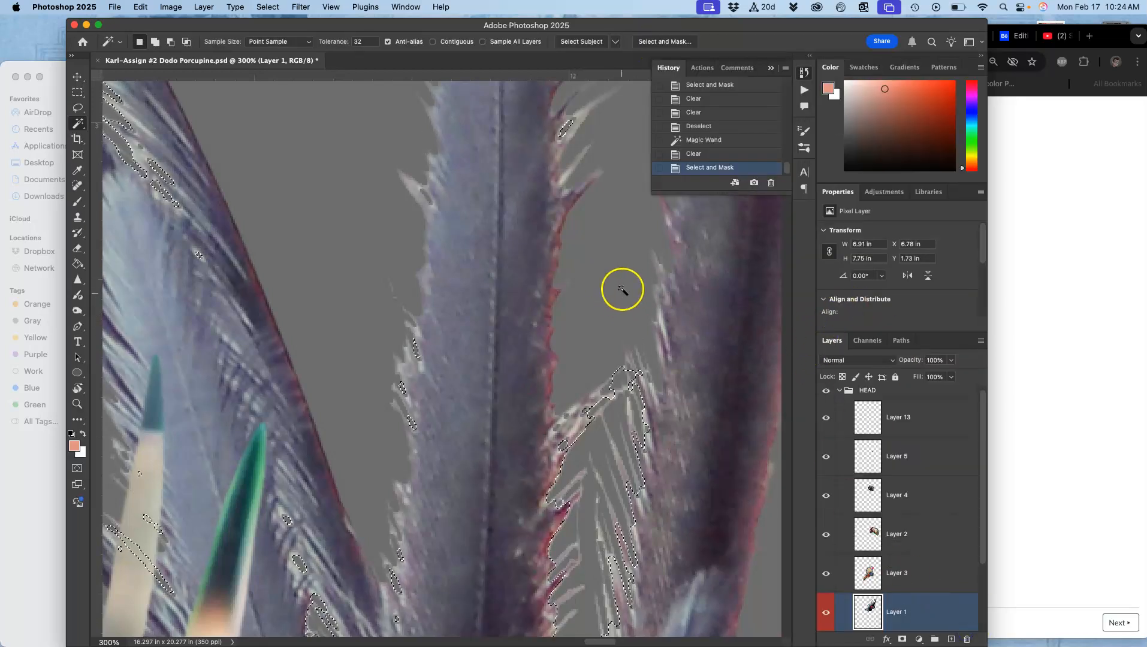
key("Delete")
key("Delete")
key("Delete")
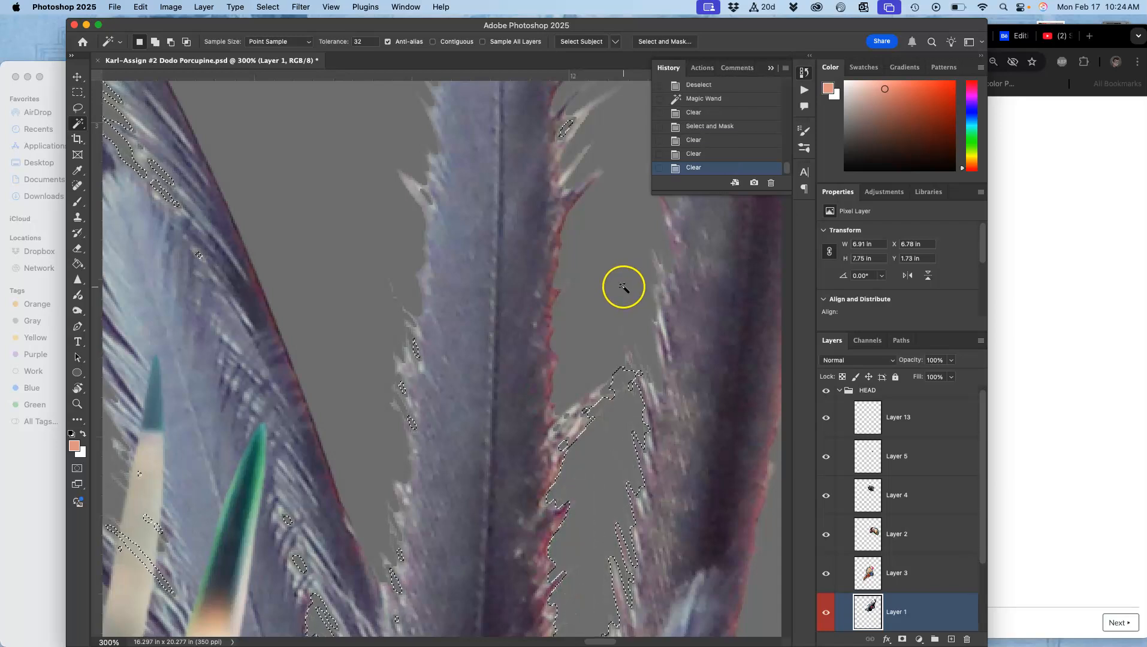
key("super+minus")
key("super+minus")
key("super+minus")
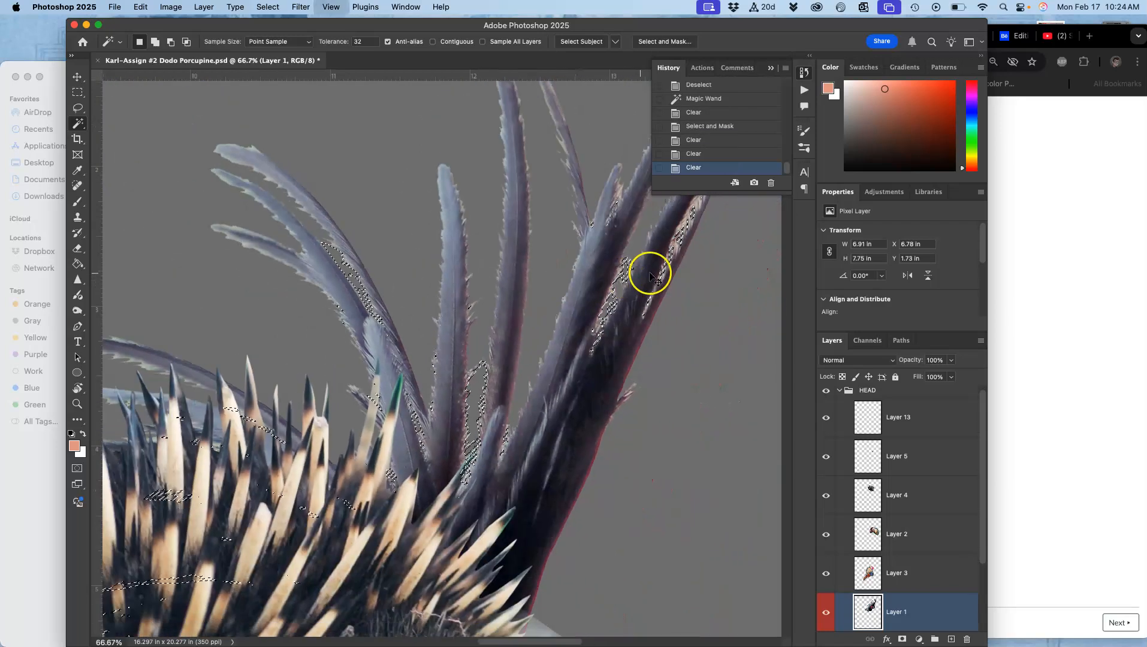
key("super+minus")
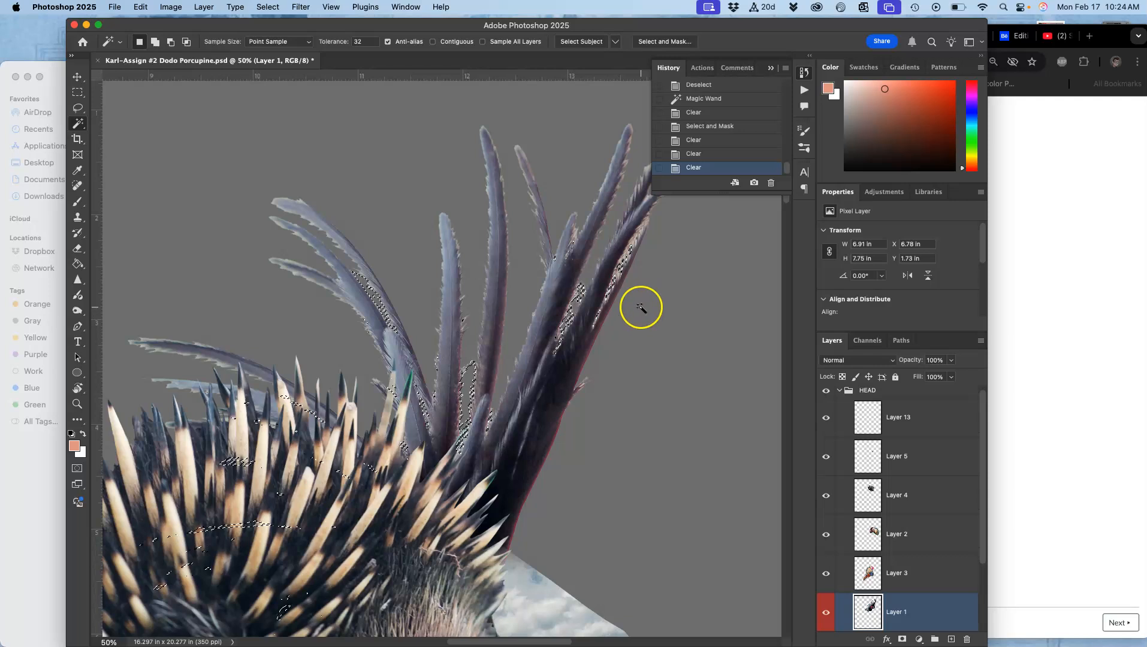
key("super+d")
Select the background along the lower quill's edges with the Magic Wand, adding a second area.
key("super+equal")
key("super+equal")
key("super+equal")
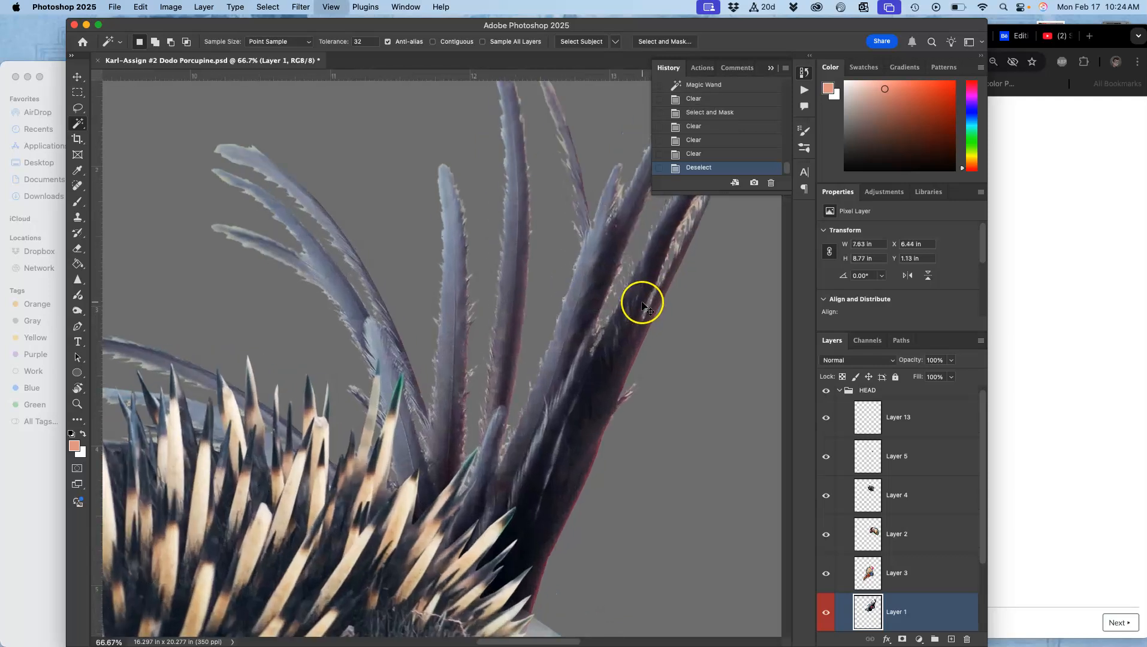
left_click_drag(439, 318, 717, 376)
left_click_drag(429, 248, 732, 386)
left_click_drag(539, 402, 704, 203)
left_click_drag(492, 392, 632, 309)
left_click_drag(327, 284, 363, 263)
left_click(489, 261)
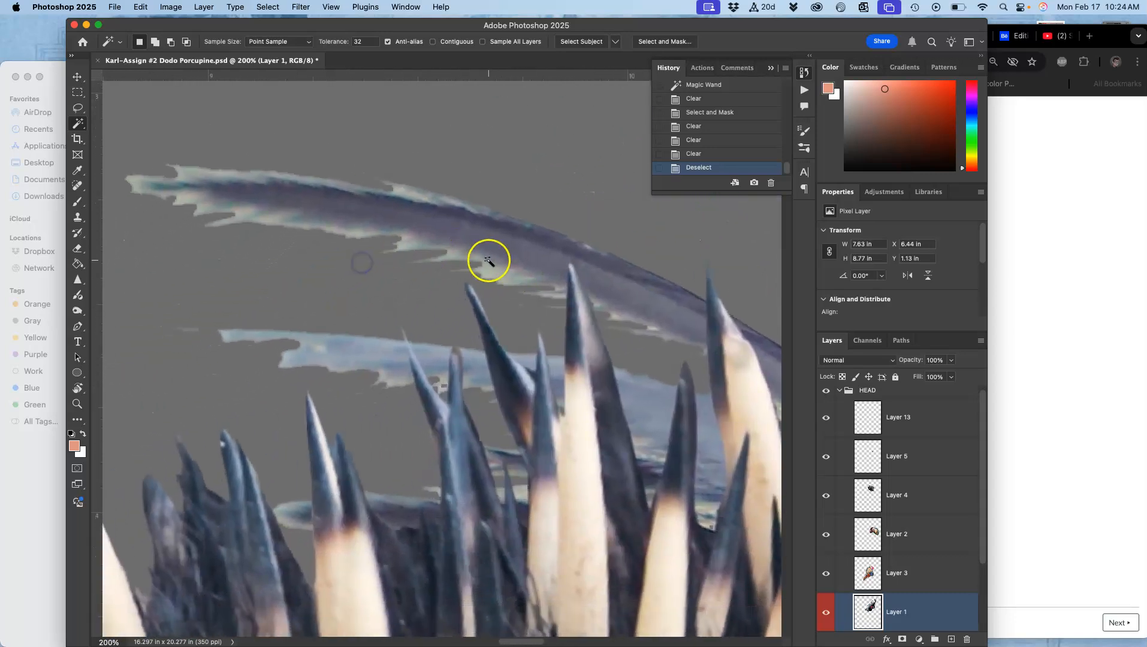
left_click(496, 277)
Refine that selection in Select and Mask, delete the background four times, then deselect.
left_click(665, 41)
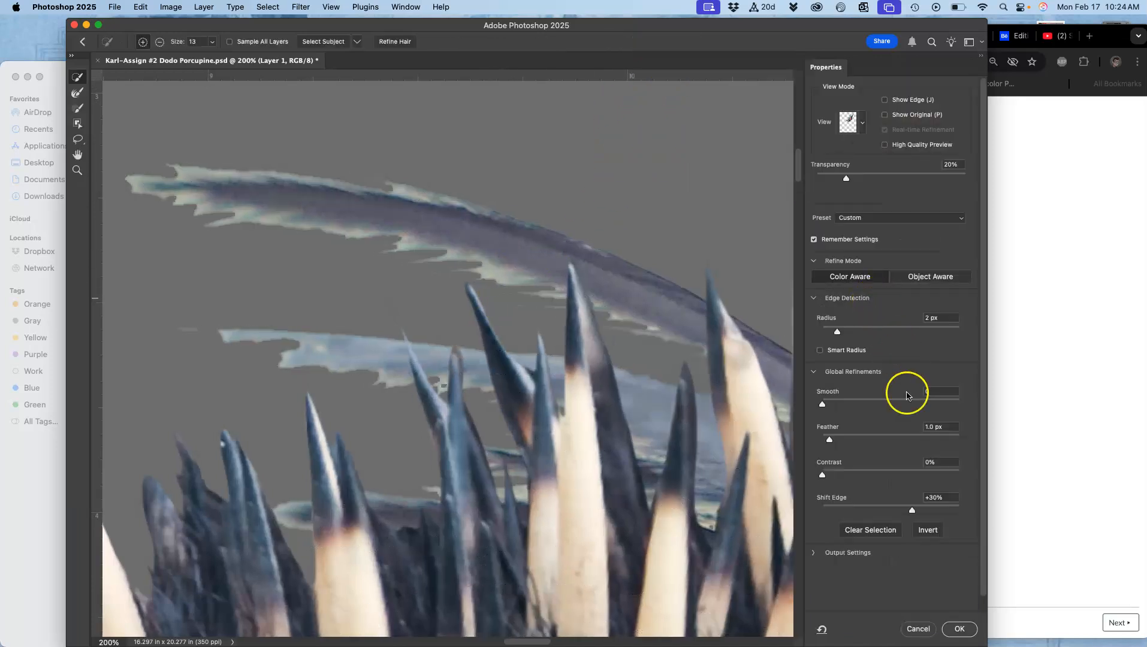
left_click(959, 629)
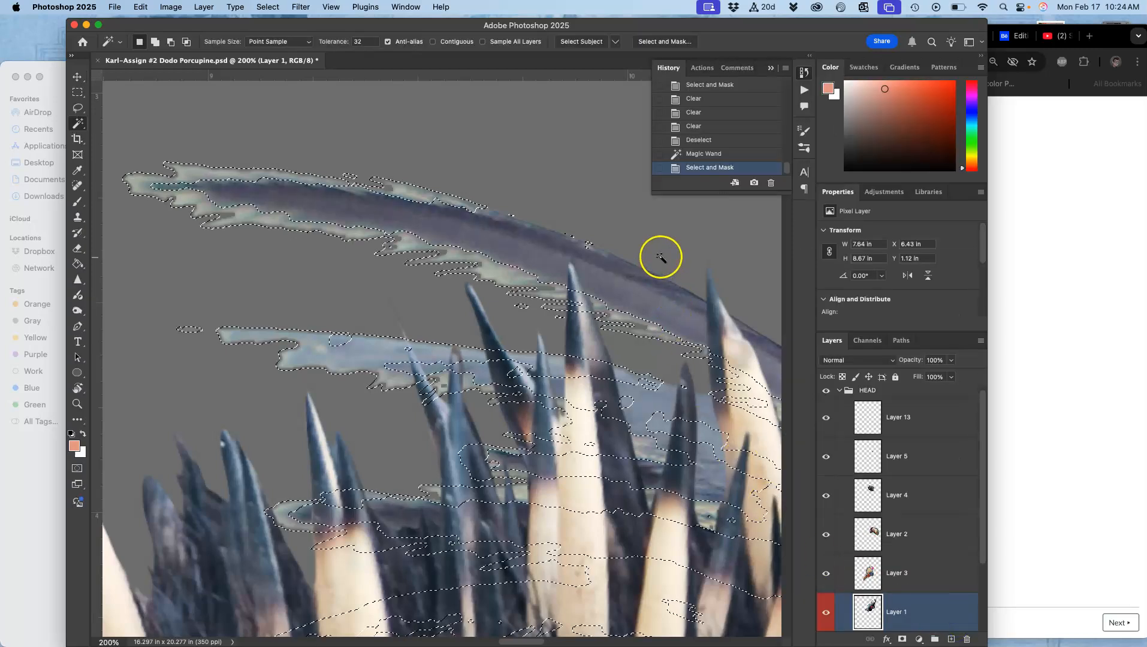
key("BackSpace")
key("BackSpace")
key("BackSpace")
key("BackSpace")
key("super+minus")
key("super+minus")
key("super+minus")
key("super+minus")
key("super+minus")
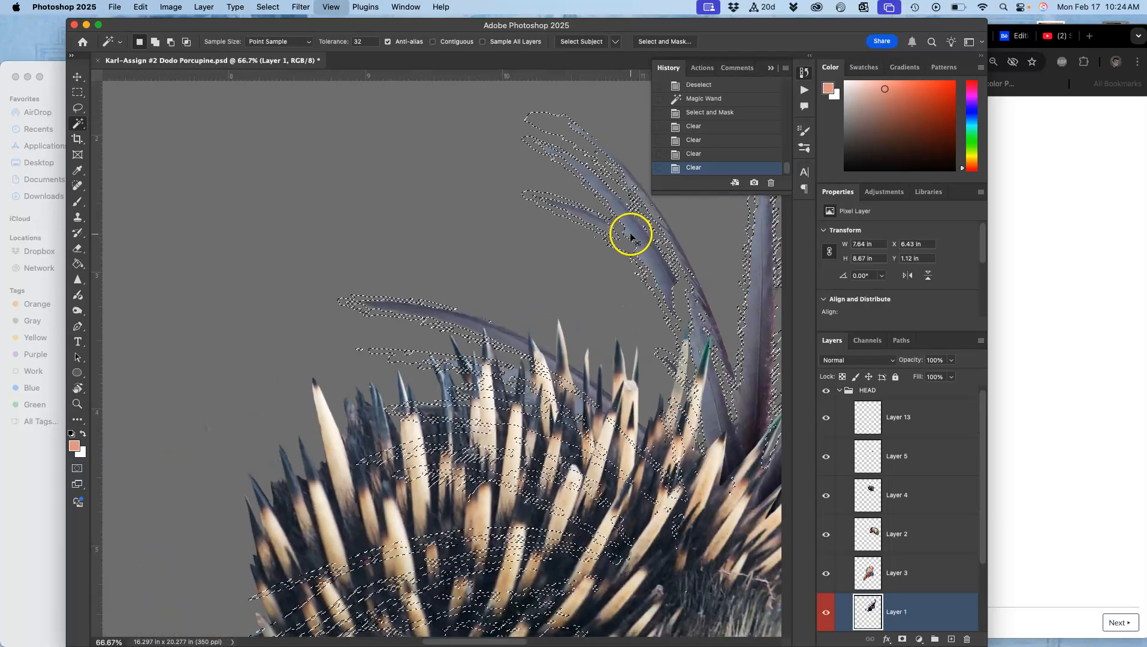
mouse_move(658, 255)
left_mouse_down()
mouse_move(505, 262)
mouse_move(463, 295)
mouse_move(379, 297)
mouse_move(364, 376)
left_mouse_up()
key("super+plus")
key("super+plus")
key("super+plus")
left_click(404, 327)
key("super+d")
key("super+minus")
key("super+minus")
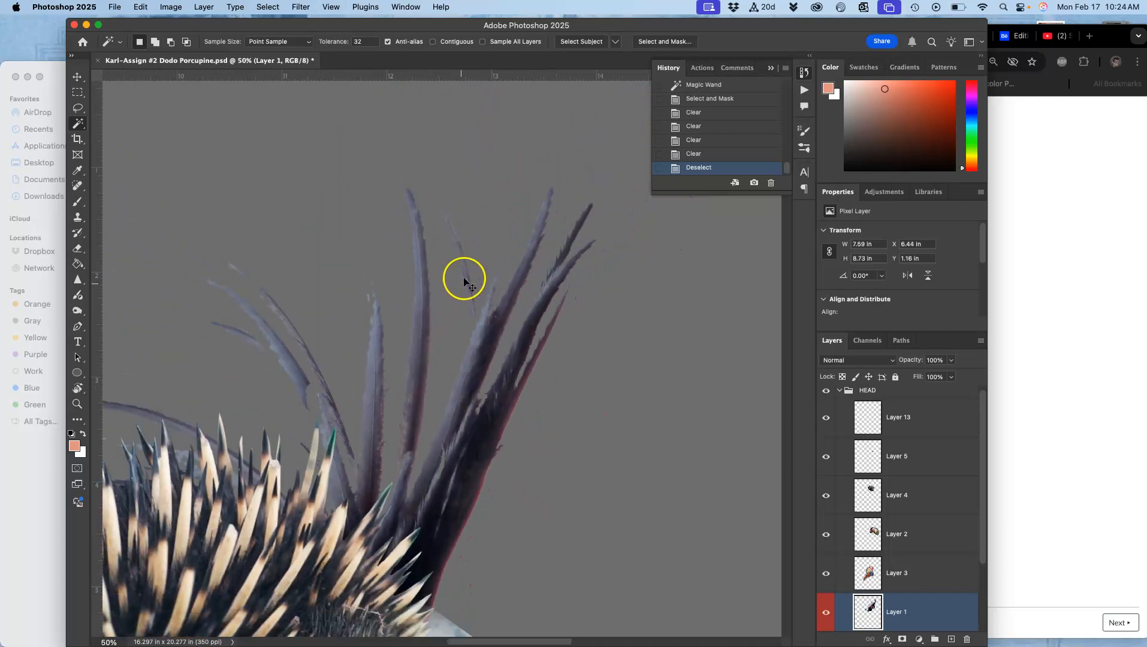
Lasso a stray quill on the left and move it down toward the quill base, then deselect.
left_click_drag(561, 340, 610, 264)
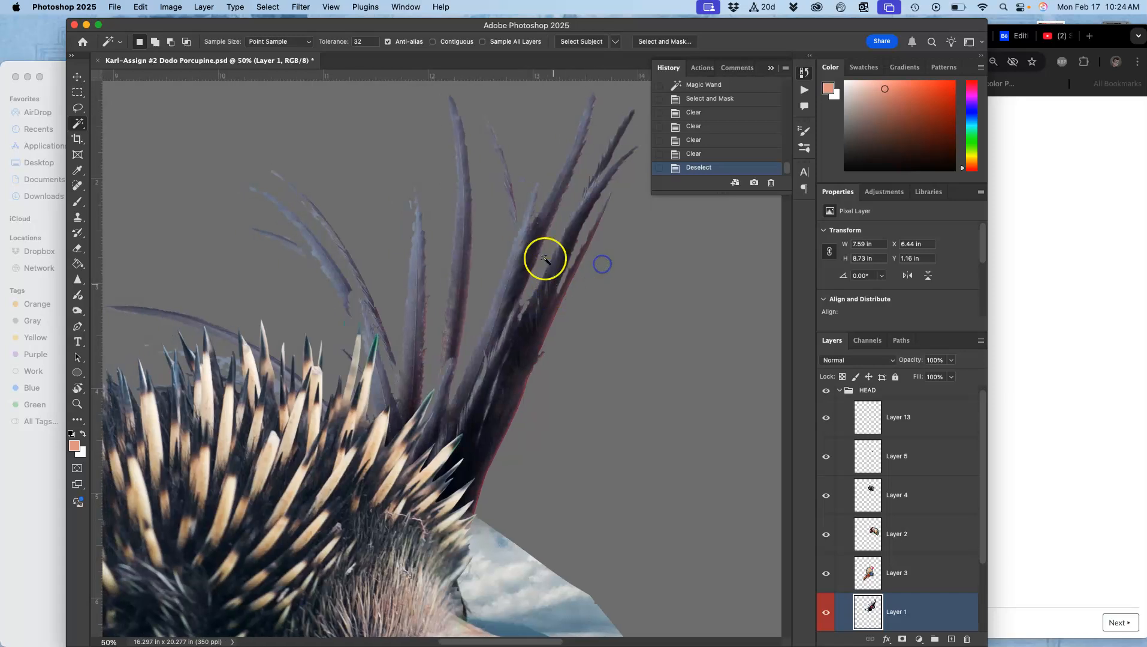
left_click(77, 107)
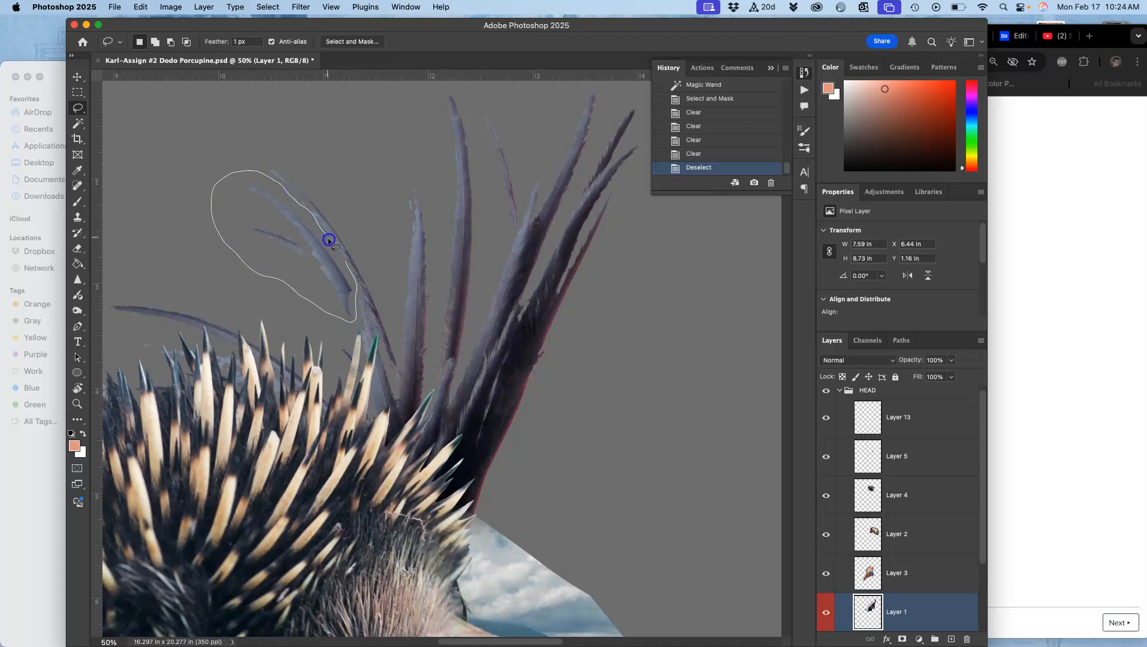
mouse_move(341, 260)
left_mouse_down()
mouse_move(326, 279)
mouse_move(334, 382)
left_mouse_up()
left_click(78, 77)
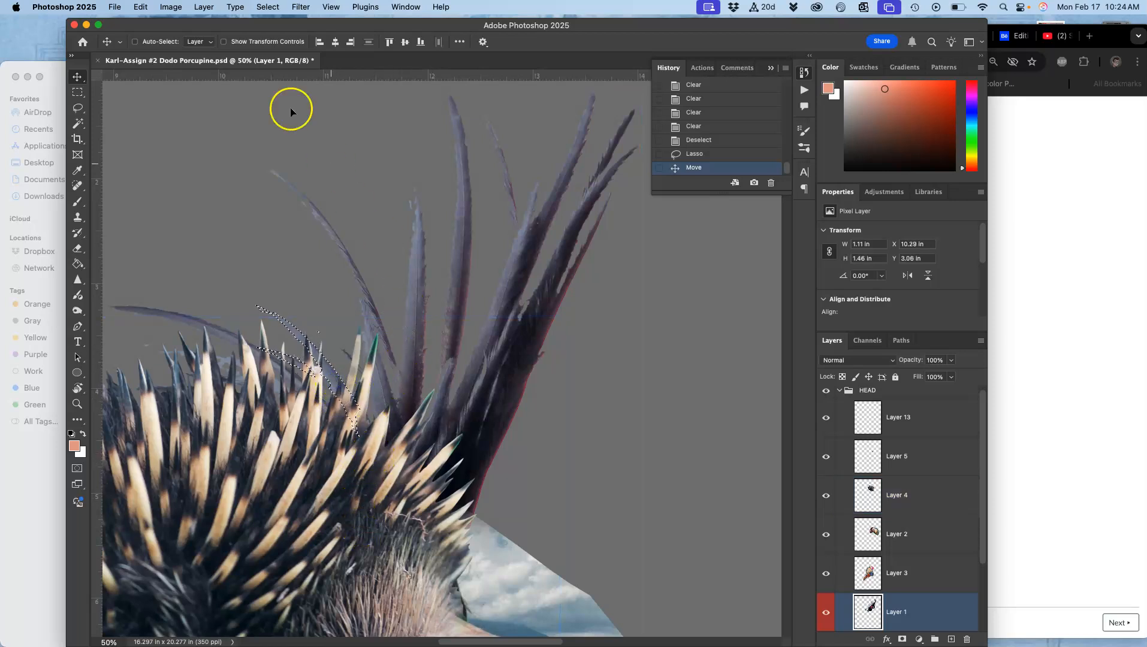
left_click(77, 108)
left_click(144, 100)
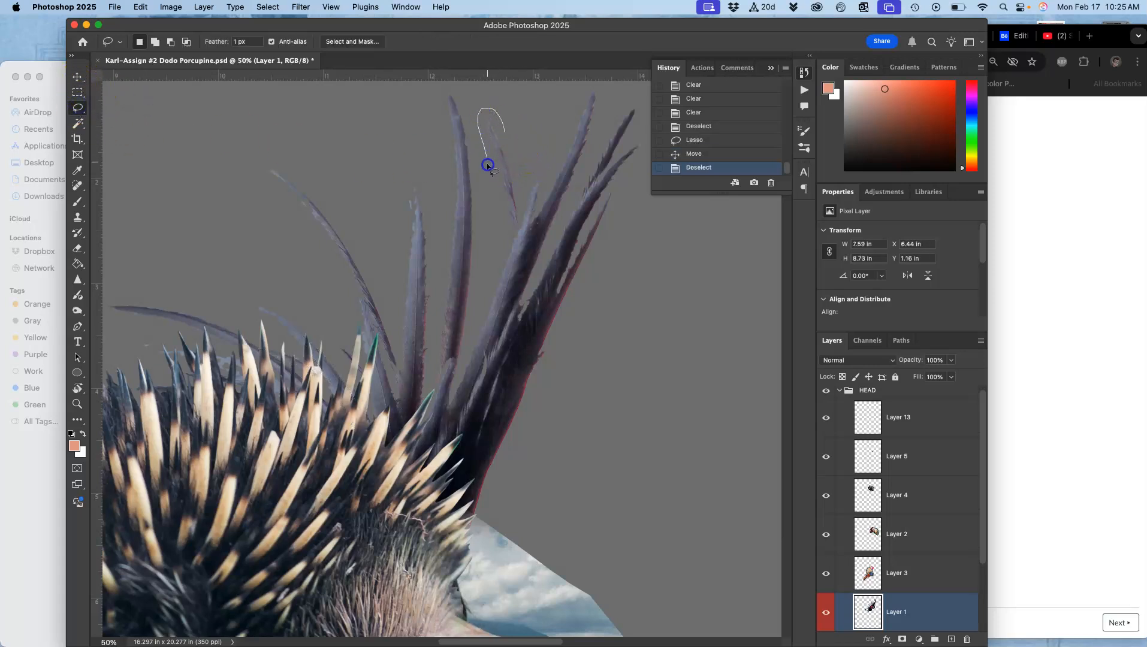
Lasso a stray quill tip, rotate it about 11° and move it beside the quill base with Free Transform, then deselect.
left_click_drag(510, 151, 495, 223)
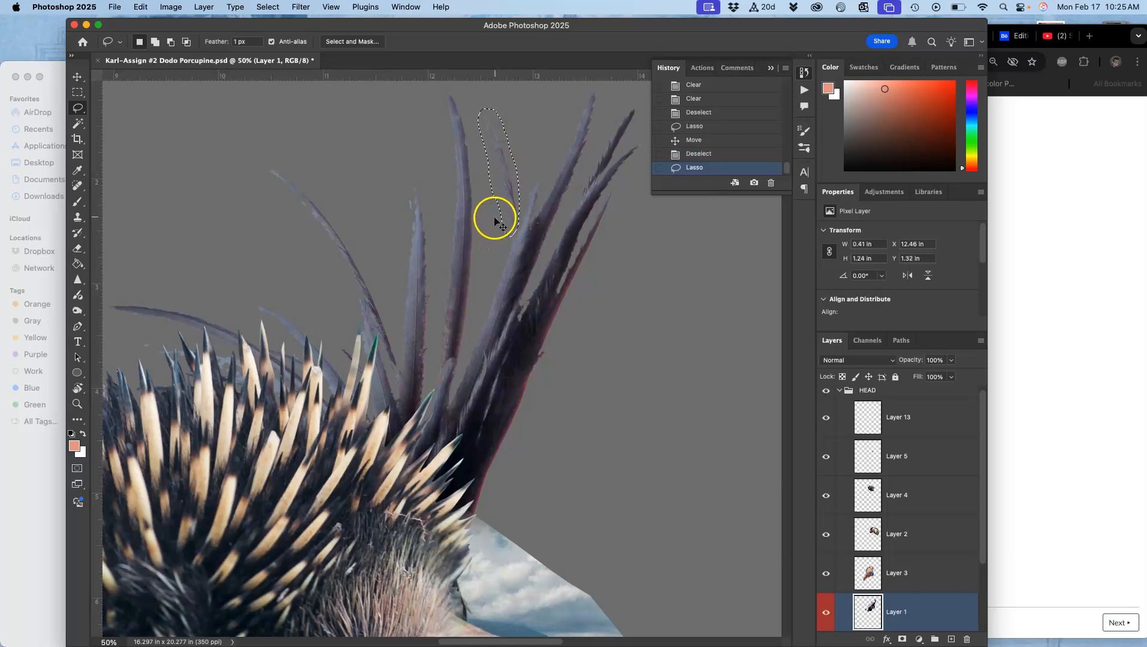
key("super+t")
left_click_drag(533, 103, 542, 113)
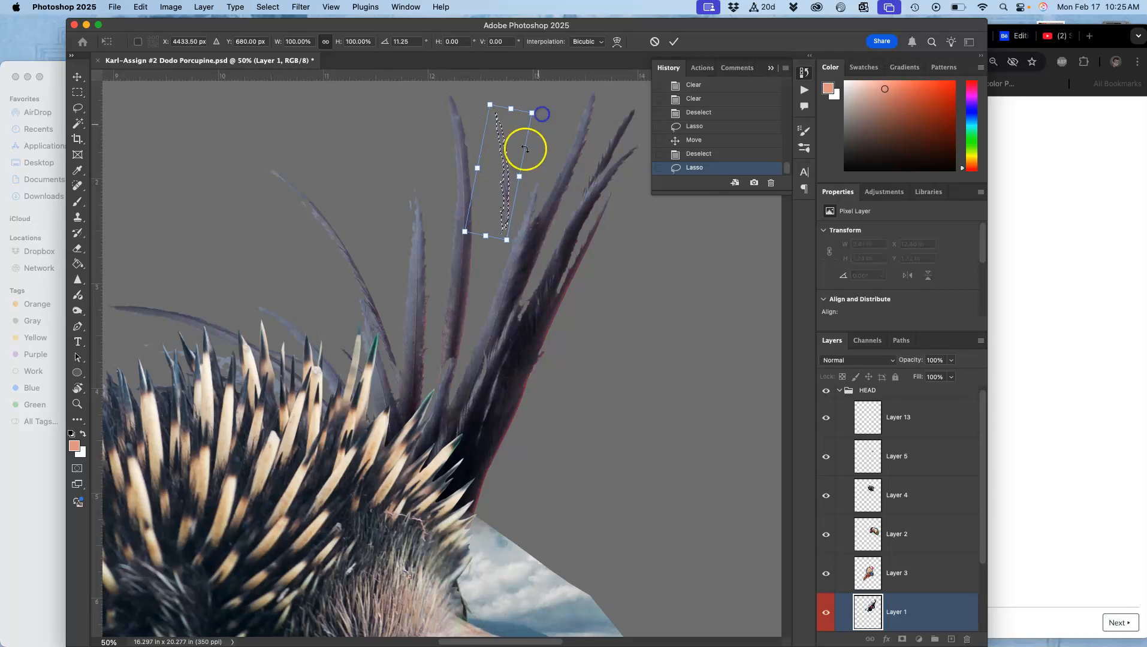
mouse_move(510, 176)
left_mouse_down()
mouse_move(491, 254)
mouse_move(389, 328)
mouse_move(332, 333)
mouse_move(348, 340)
mouse_move(343, 351)
left_mouse_up()
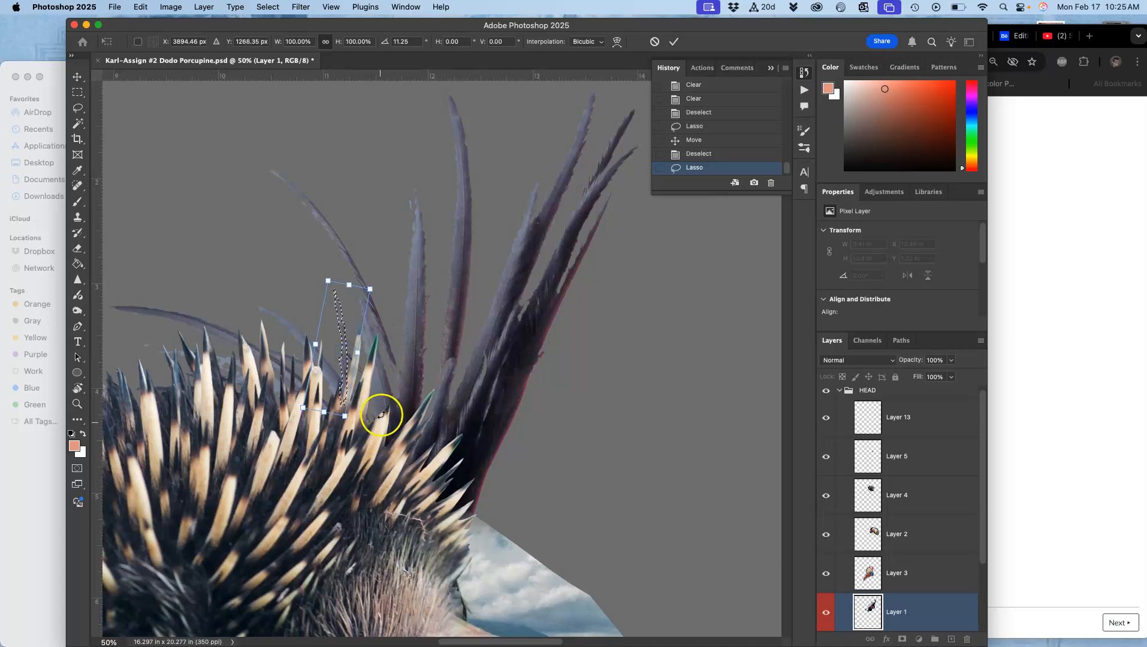
key("Return")
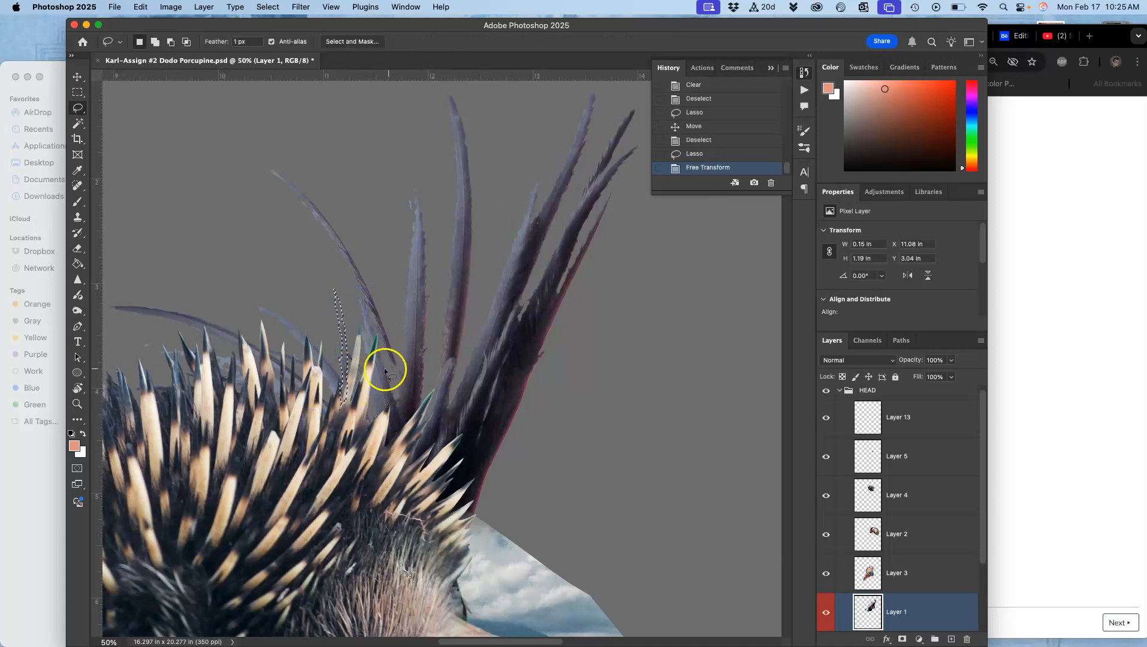
scroll(371, 348, "left", 5)
left_click(337, 223)
left_click_drag(387, 265, 261, 323)
mouse_move(423, 304)
left_mouse_down()
mouse_move(407, 282)
mouse_move(402, 220)
mouse_move(422, 184)
left_mouse_up()
key("super+minus")
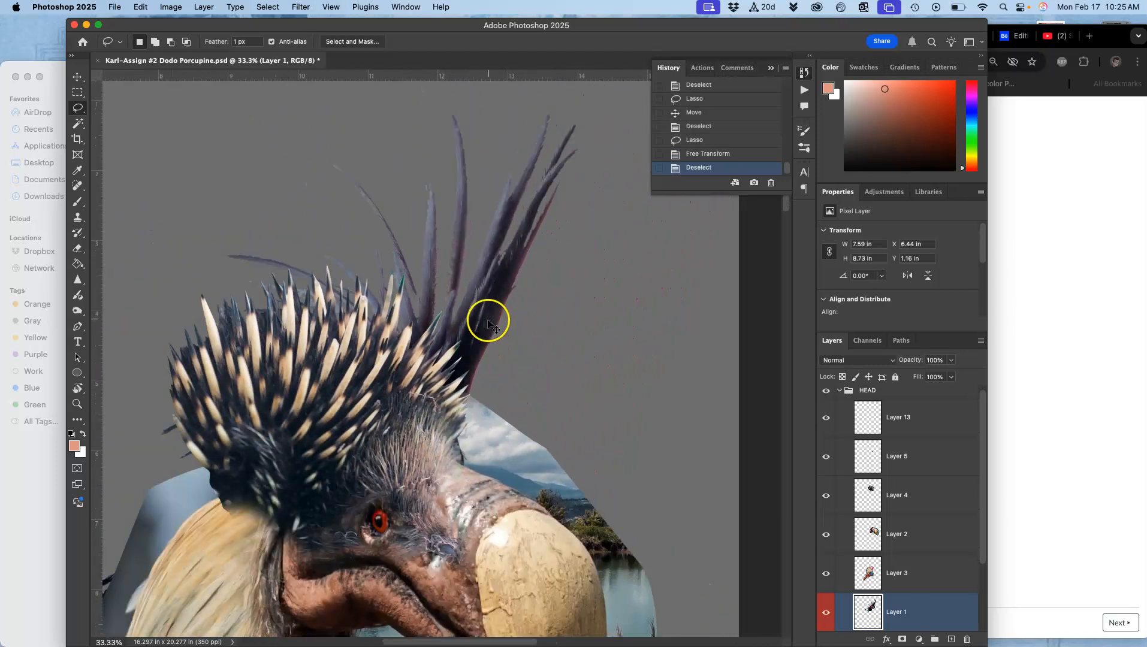
key("super+minus")
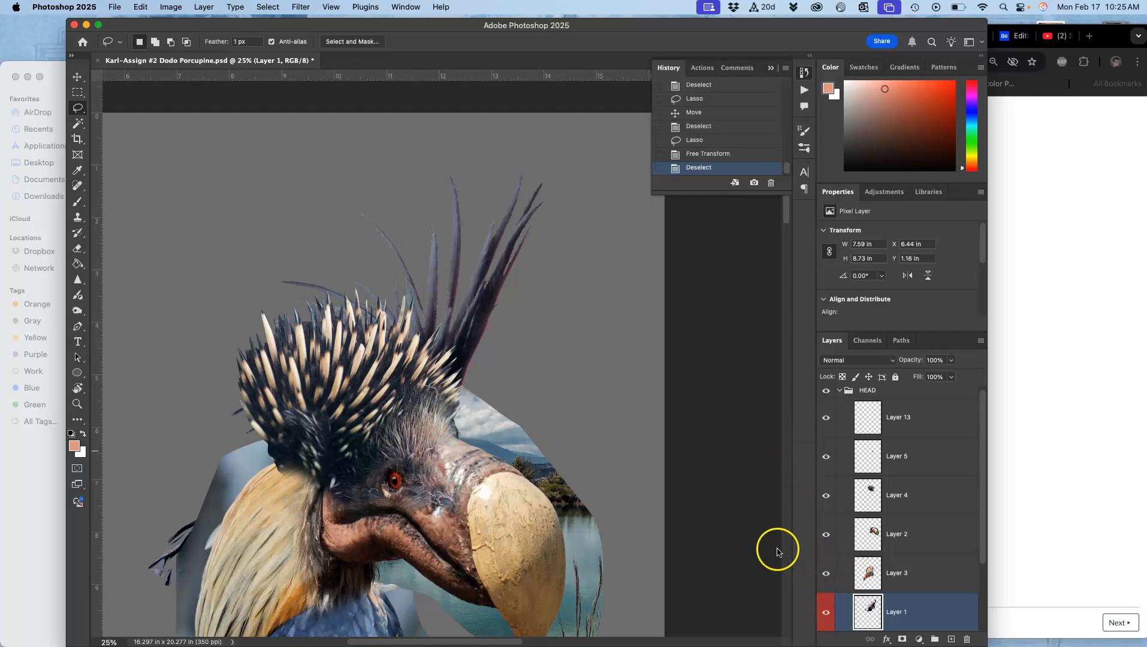
left_click_drag(571, 370, 614, 243)
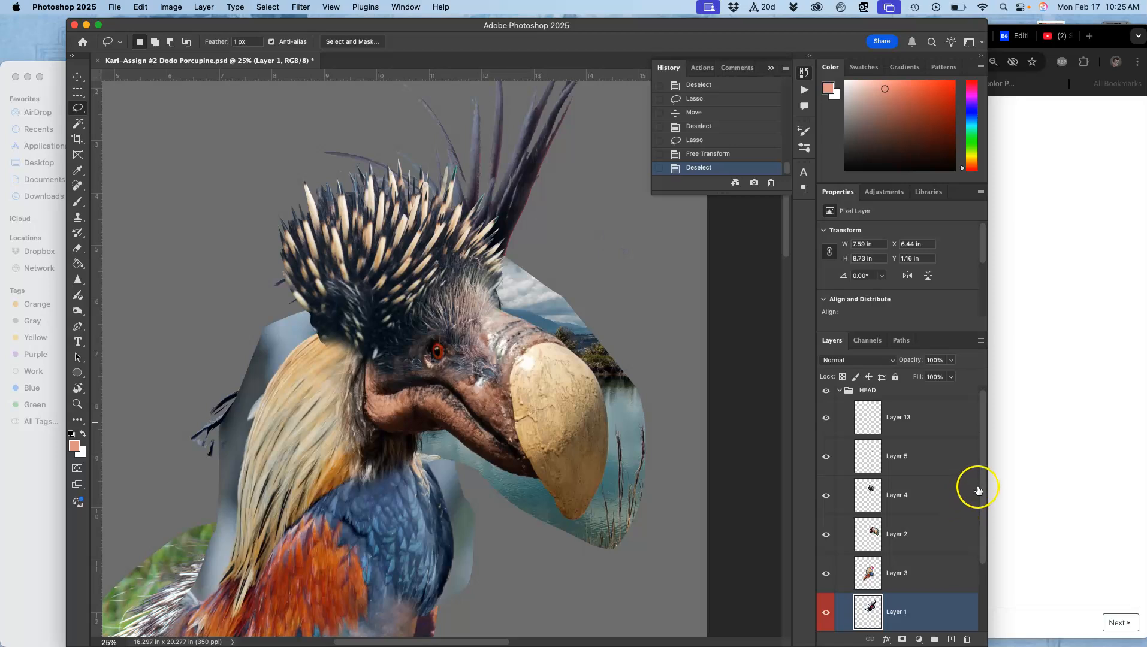
Toggle the visibility of Layers 13, 5, 4 and 2 in the HEAD group to inspect each layer's content.
left_click_drag(983, 485, 985, 509)
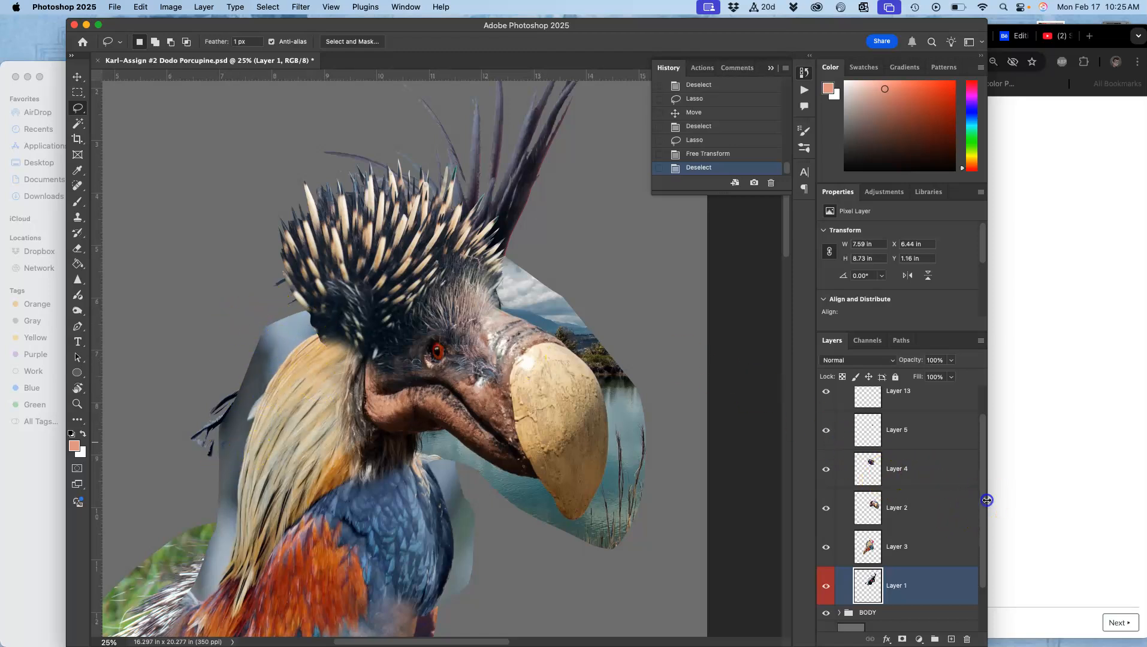
left_click_drag(983, 496, 985, 470)
left_click(924, 430)
left_click(825, 421)
left_click(826, 422)
left_click(826, 421)
left_click(826, 422)
left_click(826, 460)
left_click(826, 460)
left_click(826, 499)
left_click(826, 499)
left_click(825, 500)
left_click(825, 500)
left_click(826, 499)
left_click(826, 498)
left_click(826, 537)
left_click(825, 537)
On Layer 2, lasso the sky area above the beak and delete it, then deselect.
left_click(890, 538)
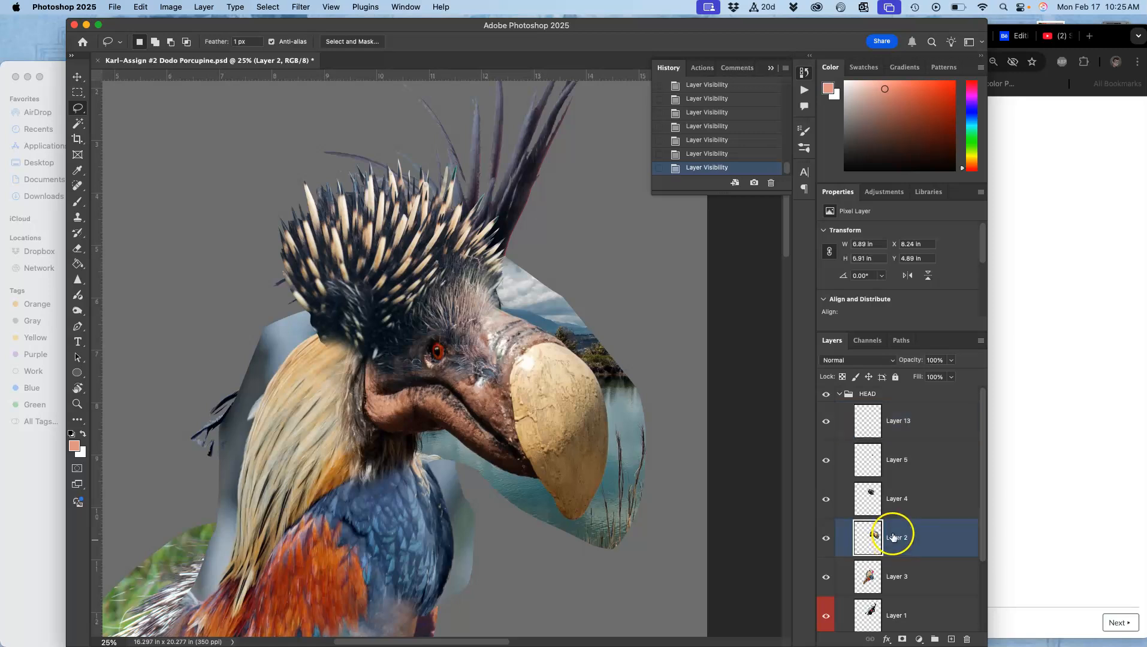
key("super+plus")
key("super+plus")
key("super+plus")
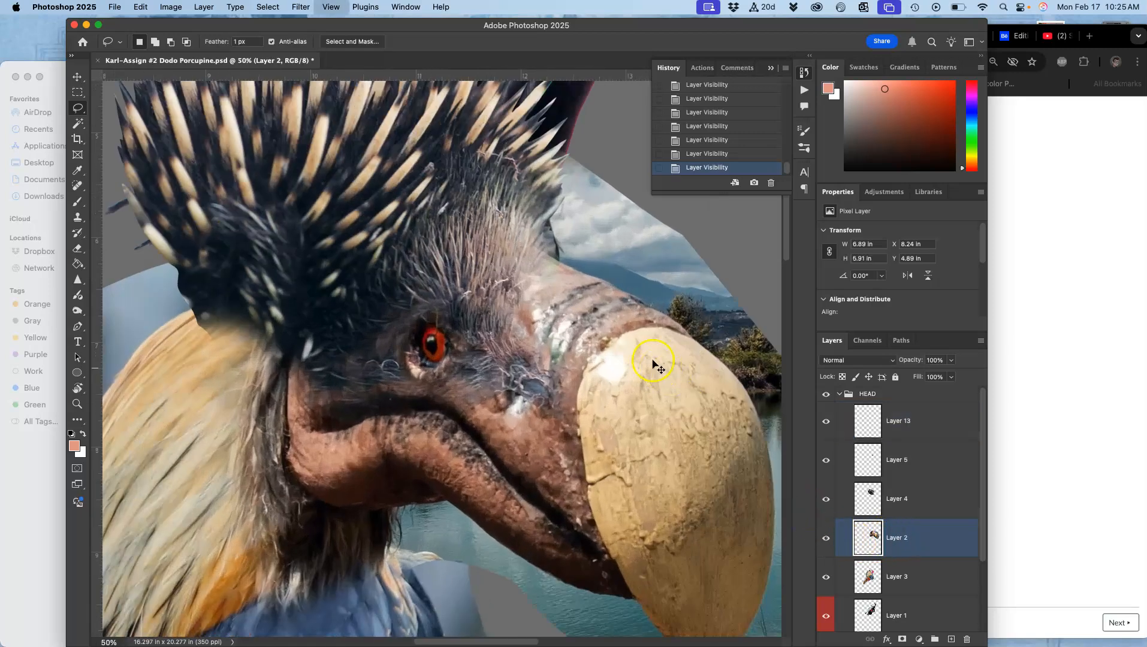
left_click_drag(607, 302, 401, 335)
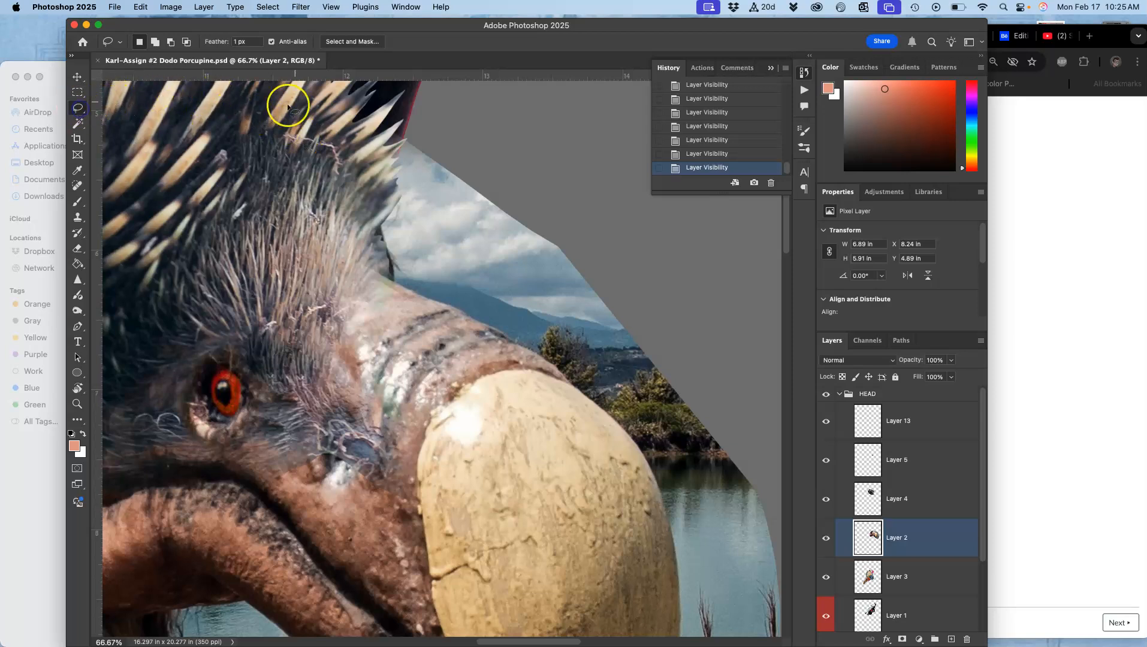
left_click_drag(354, 138, 355, 139)
left_click_drag(376, 232, 384, 246)
mouse_move(482, 322)
left_mouse_down()
mouse_move(559, 371)
mouse_move(579, 365)
mouse_move(620, 274)
mouse_move(576, 157)
mouse_move(488, 88)
left_mouse_up()
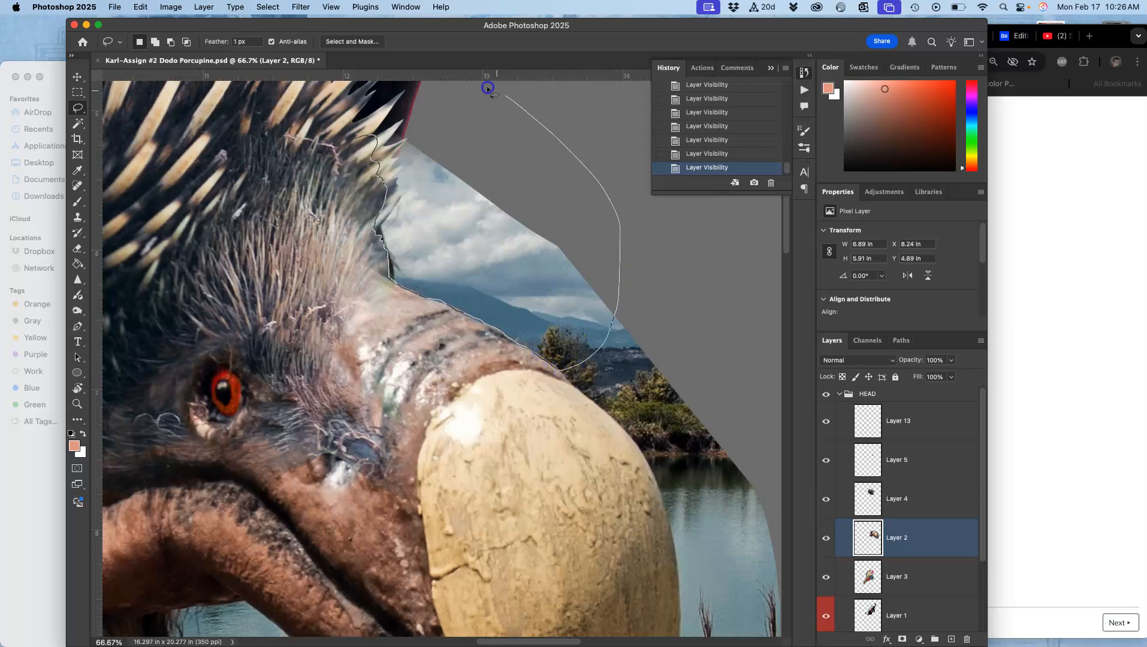
left_click_drag(343, 101, 343, 99)
key("Delete")
key("Delete")
key("Delete")
key("Delete")
key("Delete")
key("Delete")
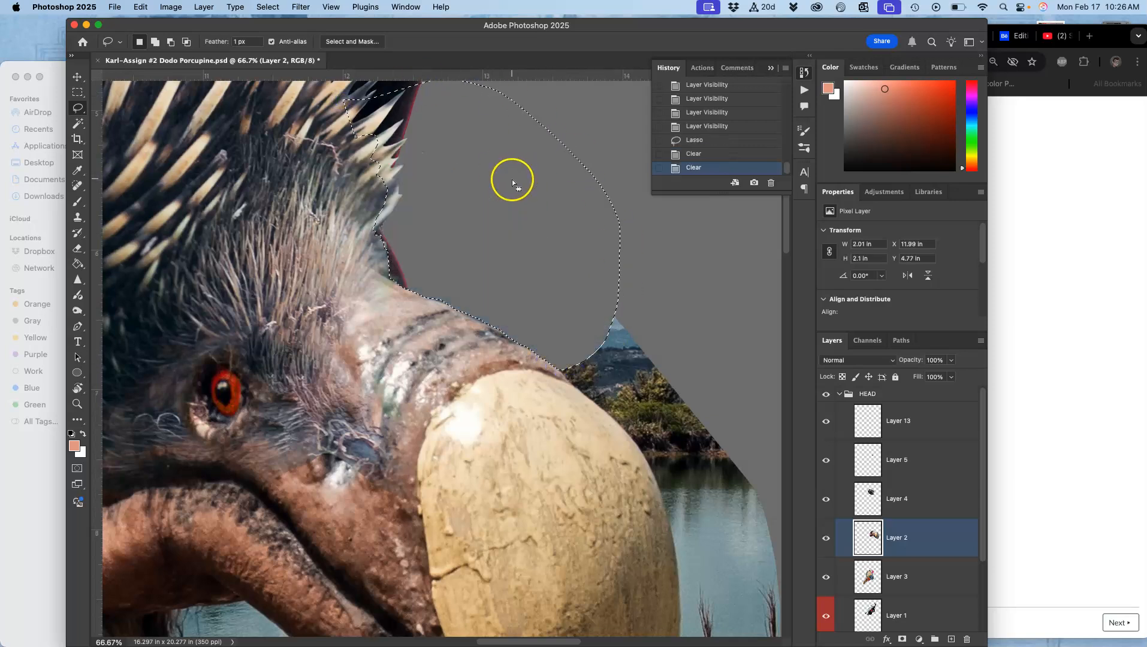
key("super+d")
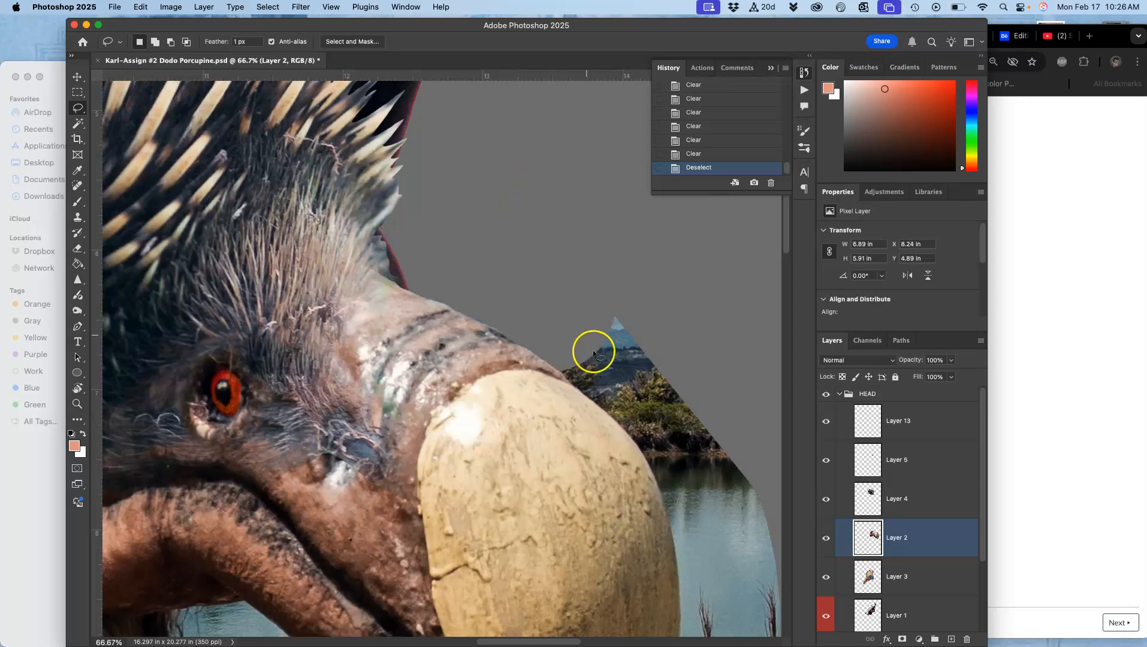
On Layer 2, lasso the remaining sky patch above the beak's top edge and delete it, then deselect.
scroll(555, 235, "down", 10)
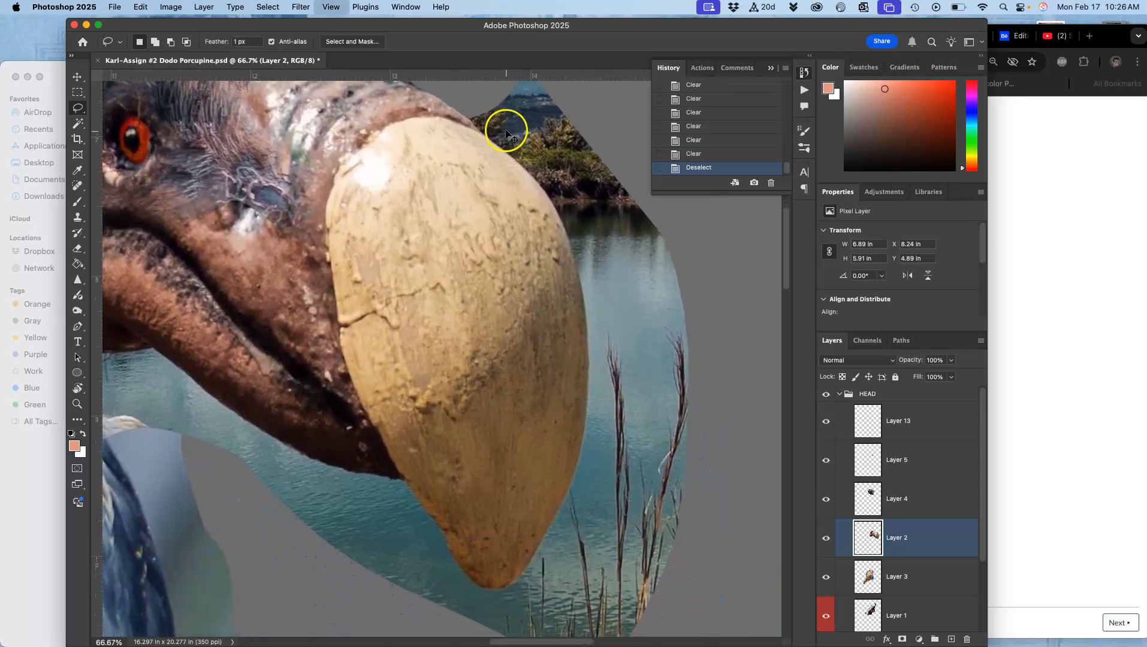
scroll(502, 139, "up", 3)
left_click_drag(430, 152, 430, 153)
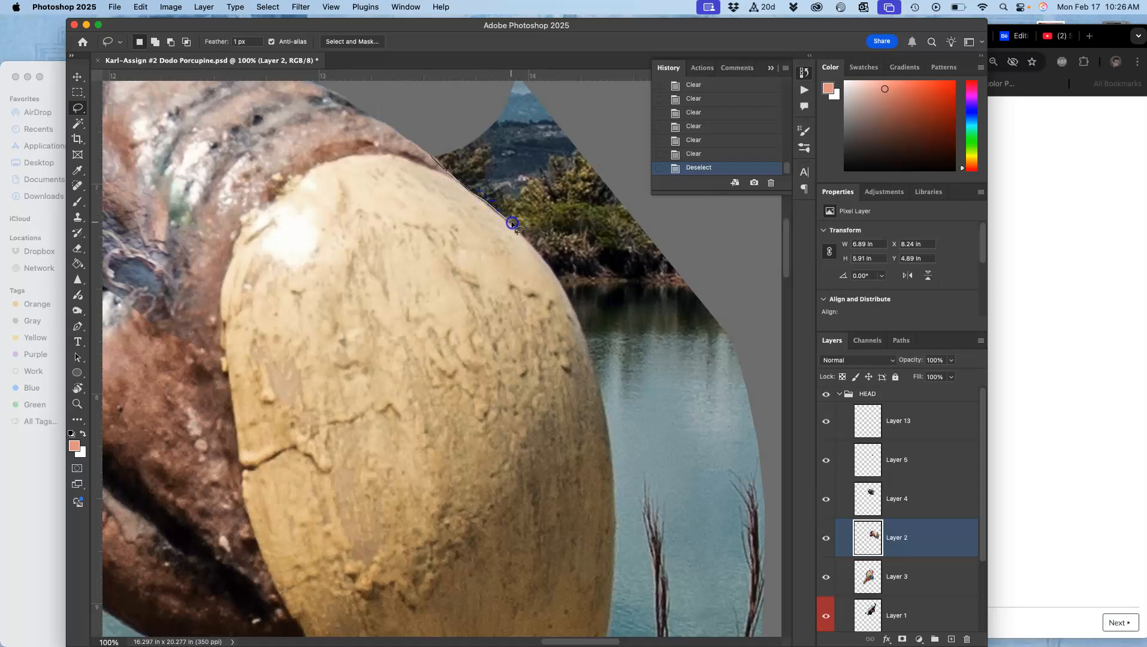
mouse_move(584, 257)
left_mouse_down()
mouse_move(616, 155)
mouse_move(598, 52)
left_mouse_up()
left_click_drag(463, 37, 458, 42)
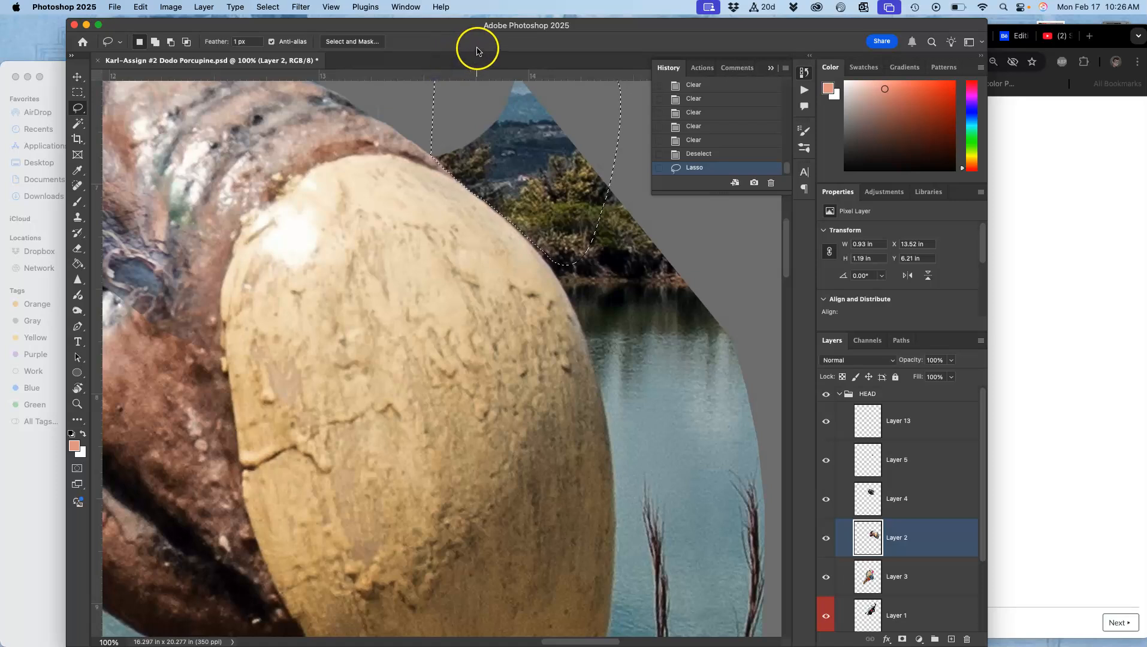
key("BackSpace")
key("BackSpace")
key("BackSpace")
key("BackSpace")
key("super+d")
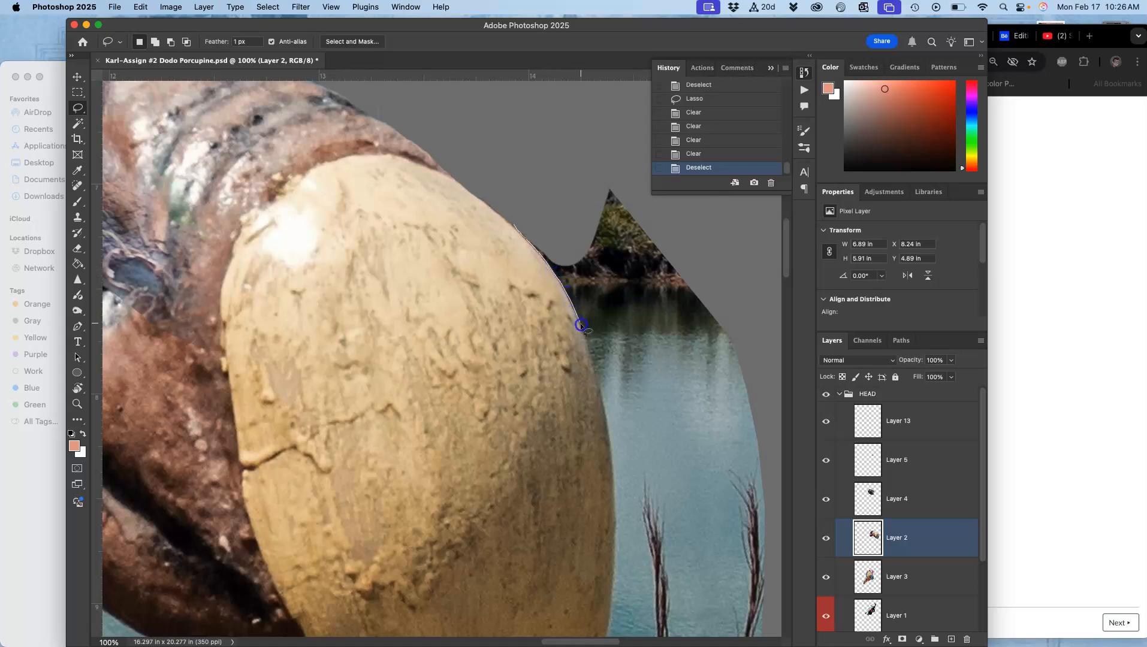
Lasso the water area to the right of the beak and delete it, then deselect.
mouse_move(609, 443)
left_mouse_down()
mouse_move(649, 425)
mouse_move(693, 350)
mouse_move(709, 249)
mouse_move(635, 162)
mouse_move(546, 139)
left_mouse_up()
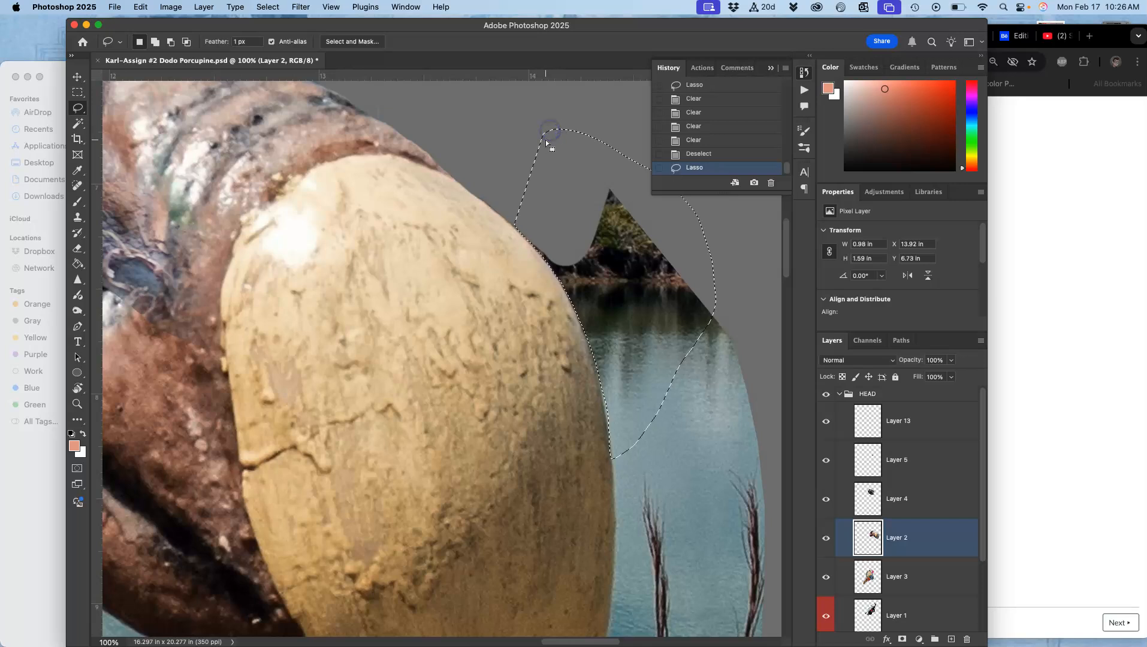
key("Delete")
left_click_drag(698, 271, 749, 289)
left_click(694, 365)
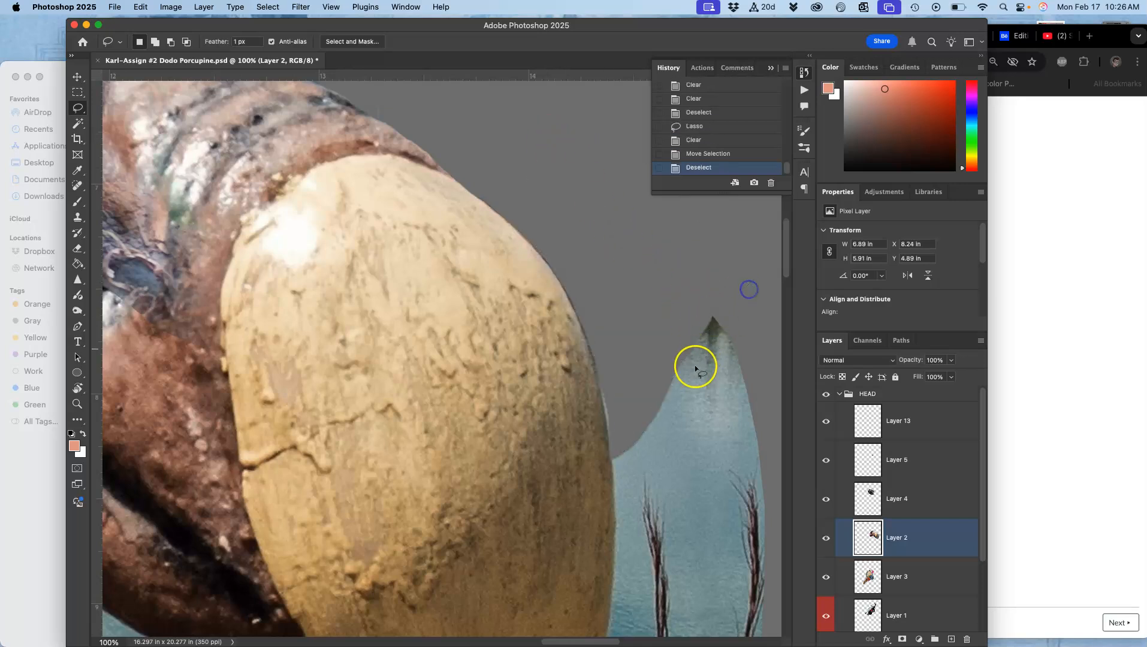
Lasso the leftover water beside the lower half of the beak and delete it, then deselect.
left_click_drag(691, 369, 589, 157)
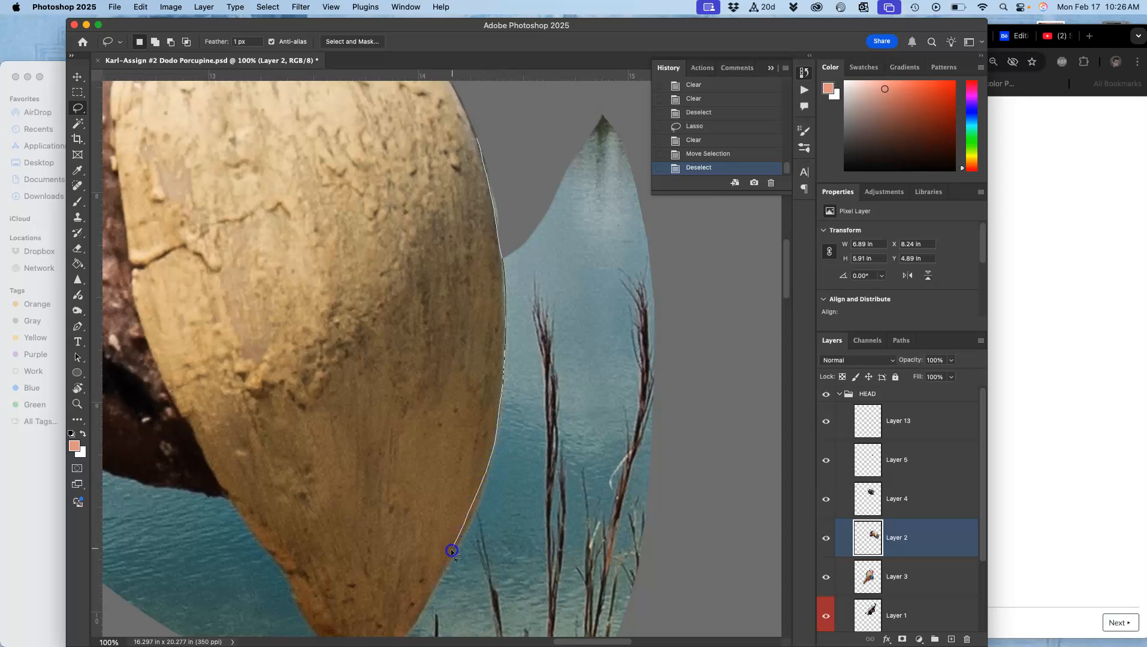
mouse_move(494, 608)
left_mouse_down()
mouse_move(667, 575)
mouse_move(753, 388)
mouse_move(739, 222)
mouse_move(633, 105)
mouse_move(597, 86)
left_mouse_up()
key("Delete")
key("Delete")
key("Delete")
key("Delete")
key("Delete")
key("Delete")
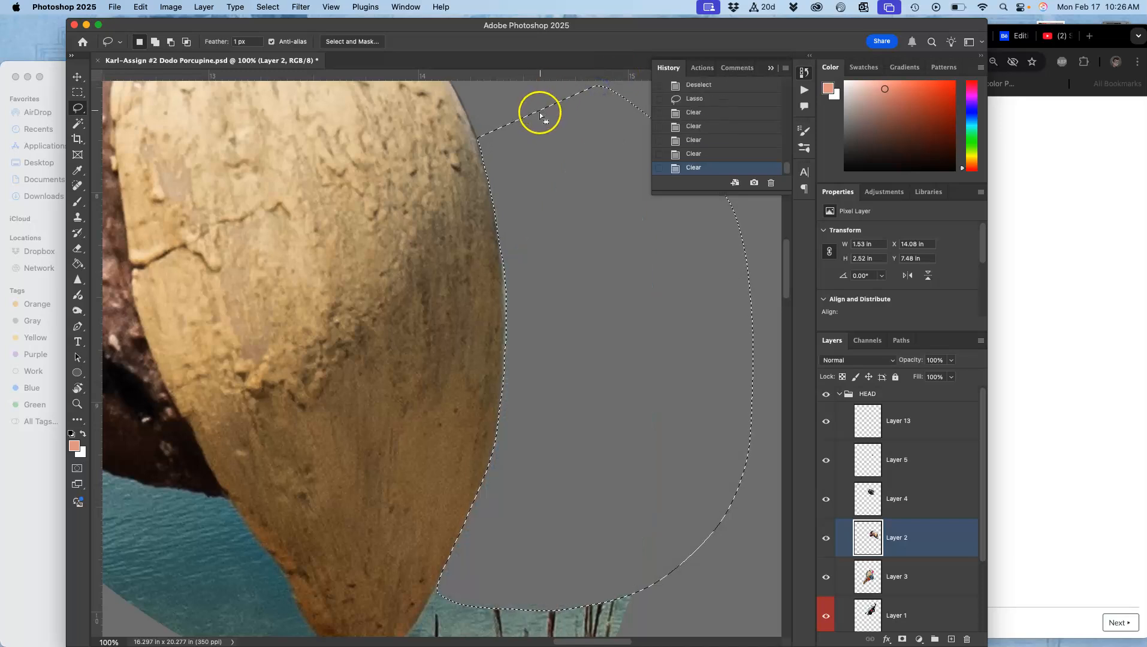
key("super+d")
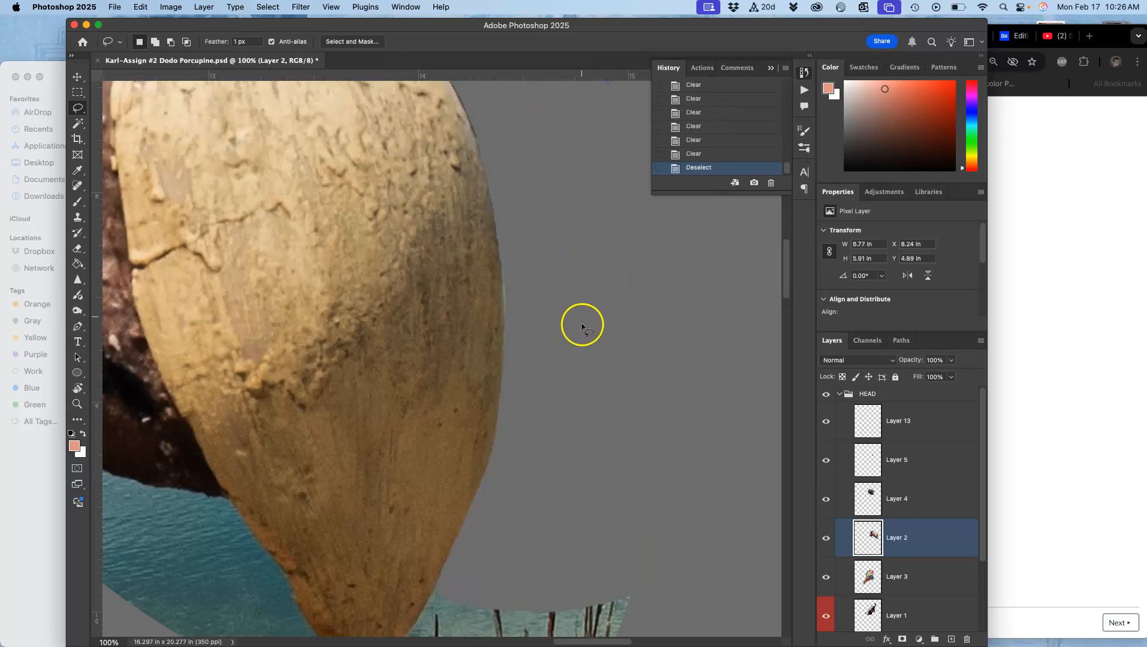
Lasso the water and reeds below the beak tip, delete them, then deselect.
left_click_drag(573, 335, 610, 154)
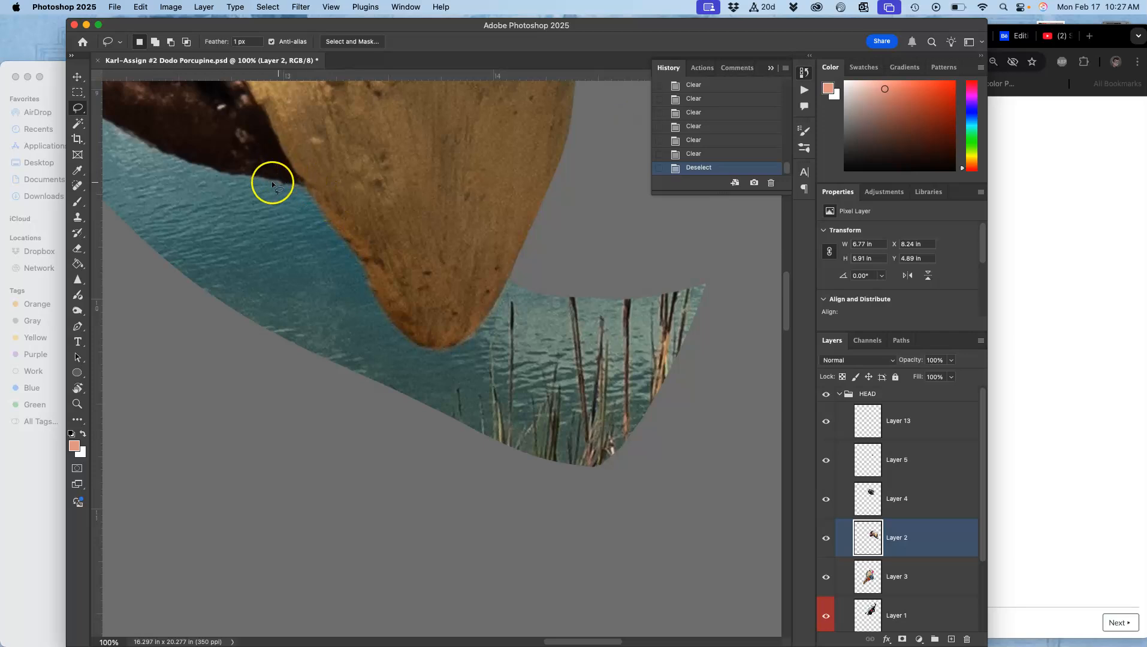
left_click_drag(259, 179, 289, 182)
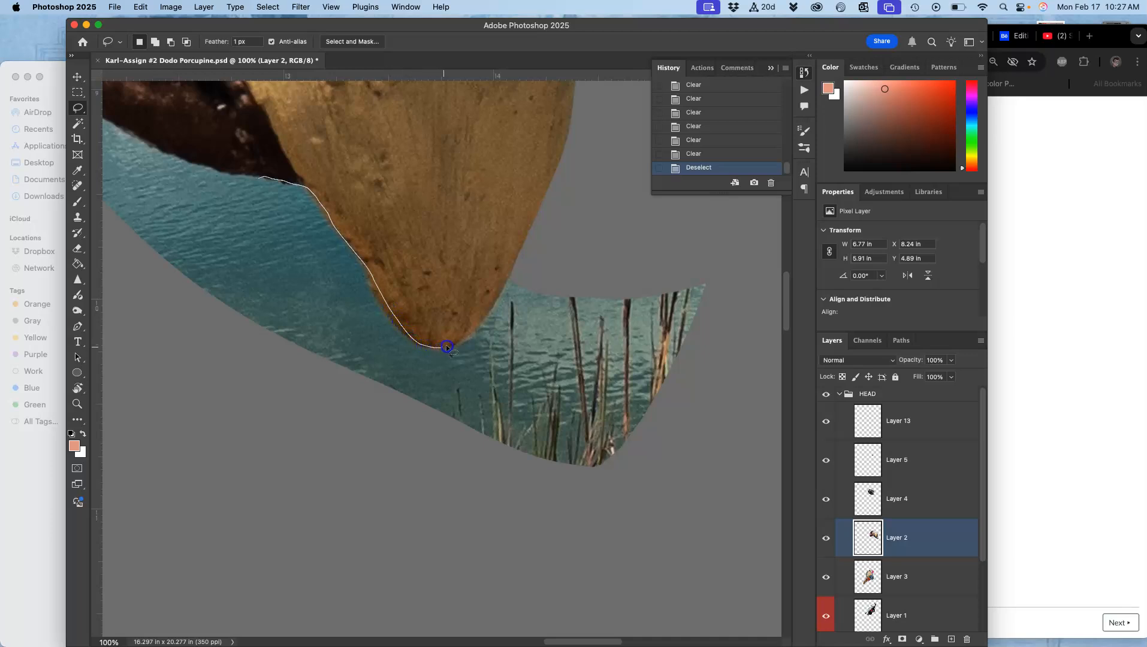
mouse_move(518, 263)
left_mouse_down()
mouse_move(583, 217)
mouse_move(672, 218)
mouse_move(730, 238)
left_mouse_up()
mouse_move(727, 386)
left_mouse_down()
mouse_move(675, 473)
mouse_move(540, 495)
mouse_move(399, 454)
mouse_move(296, 405)
left_mouse_up()
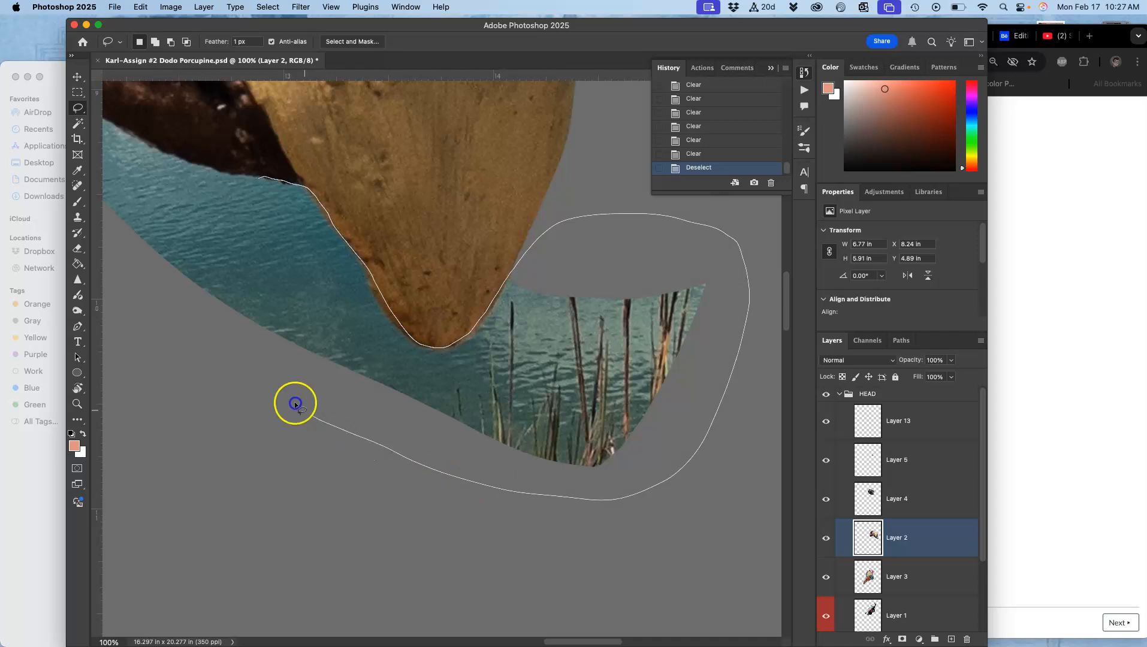
left_click_drag(243, 220, 258, 180)
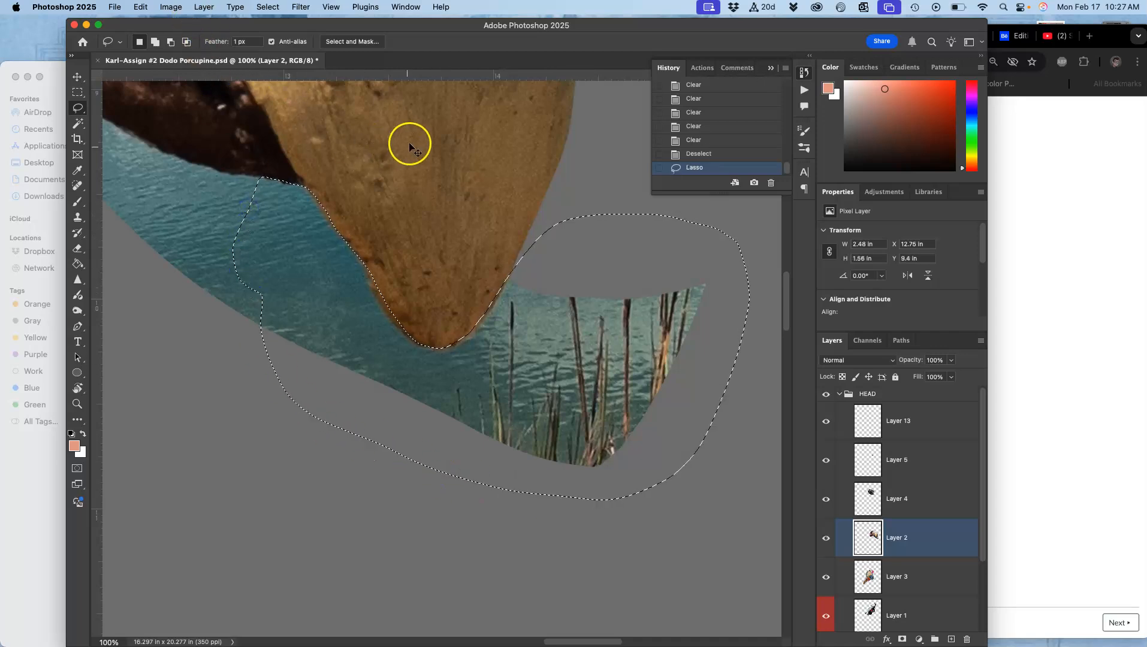
key("super+plus")
key("super+plus")
key("super+plus")
key("super+plus")
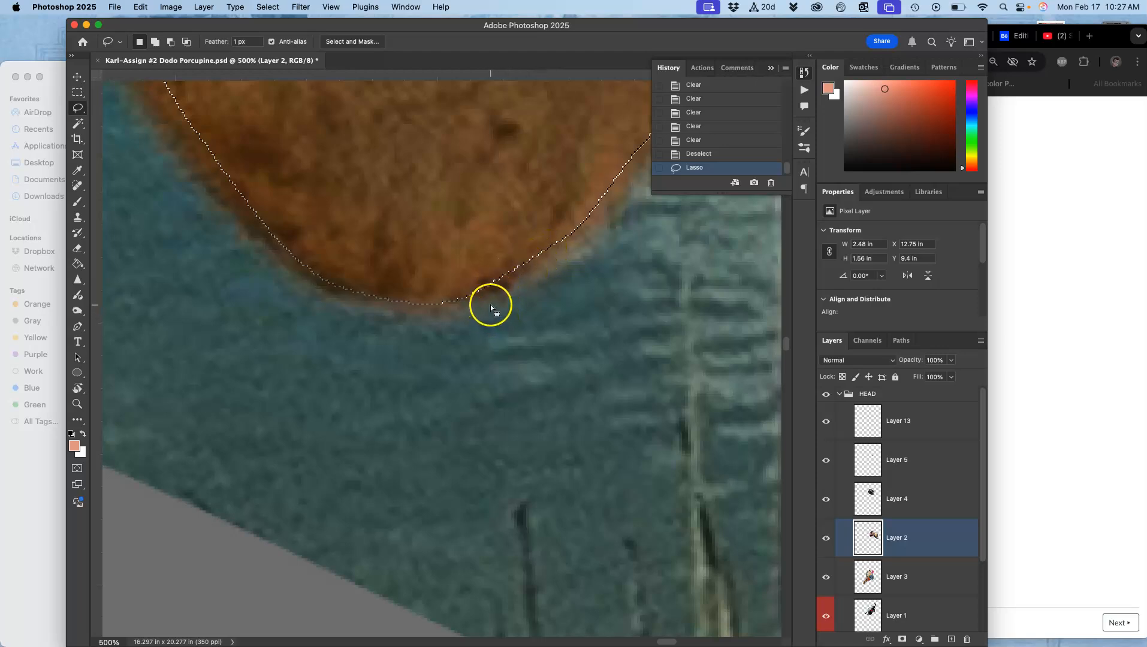
key("Delete")
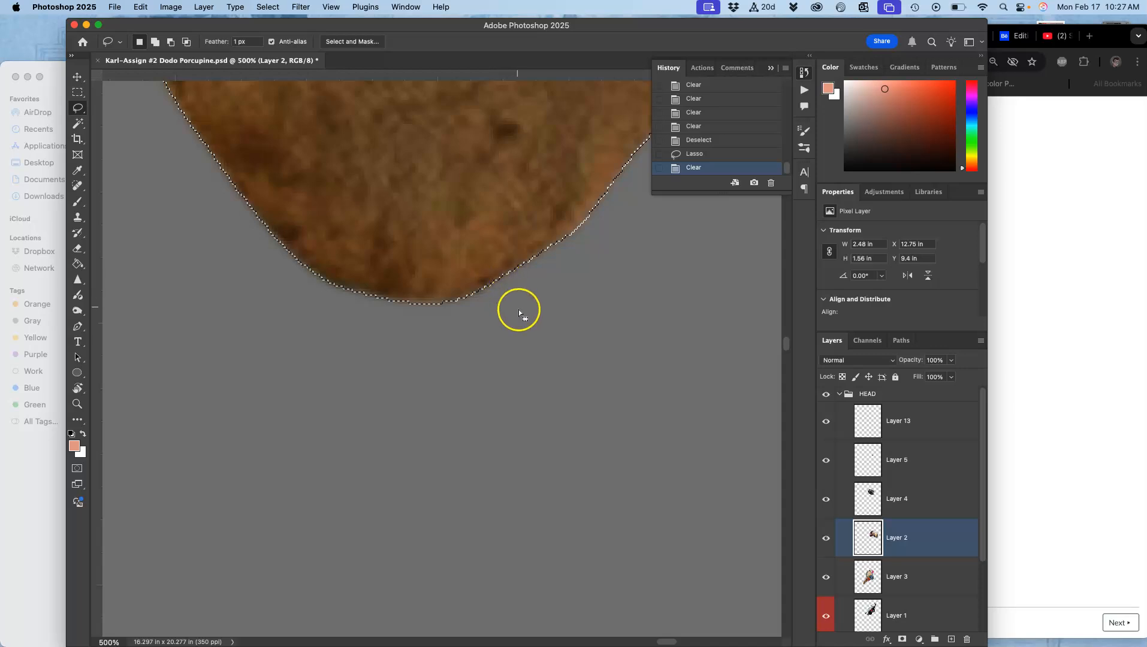
key("Delete")
key("Delete")
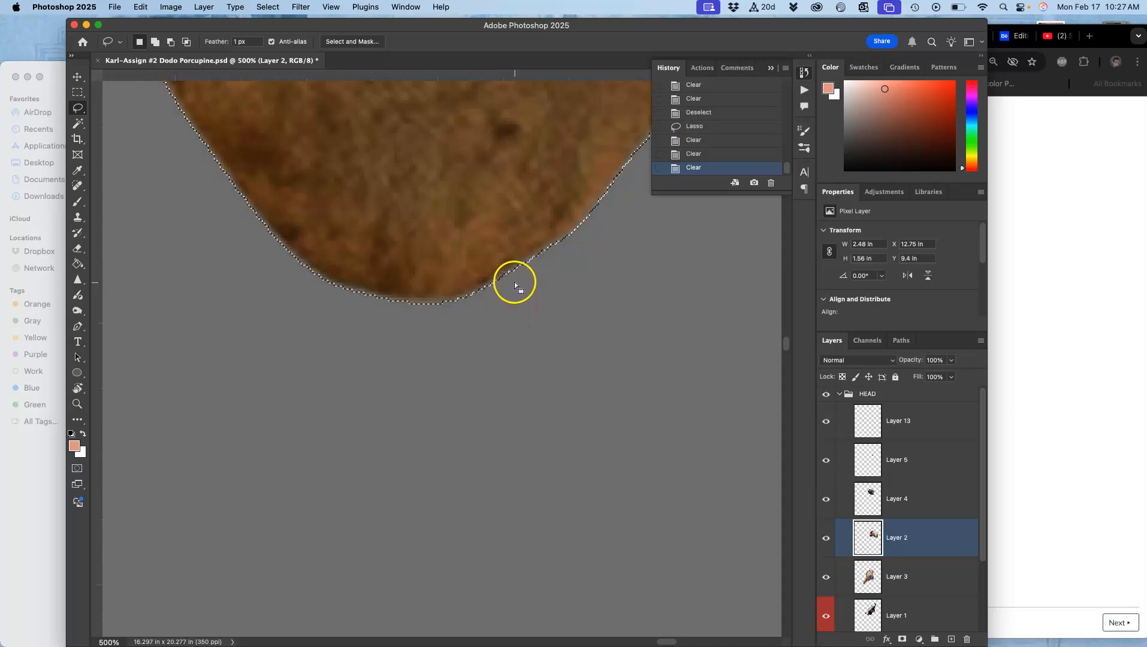
key("super+minus")
key("super+minus")
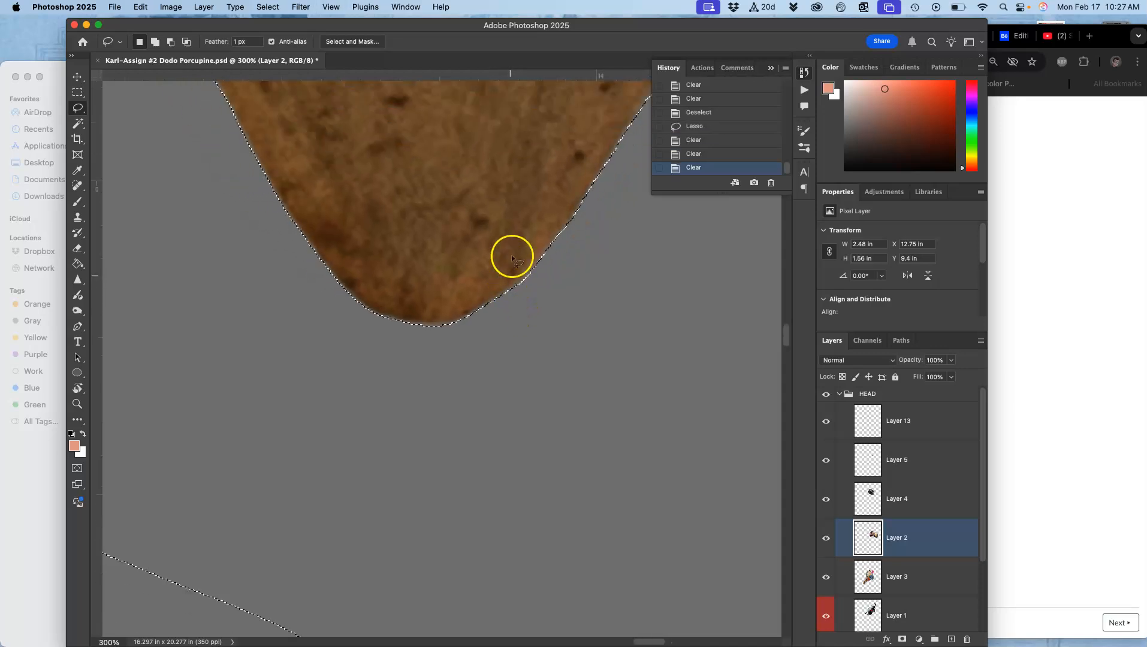
left_click_drag(467, 227, 606, 451)
left_click_drag(390, 123, 570, 248)
left_click_drag(372, 267, 381, 278)
left_click(478, 201)
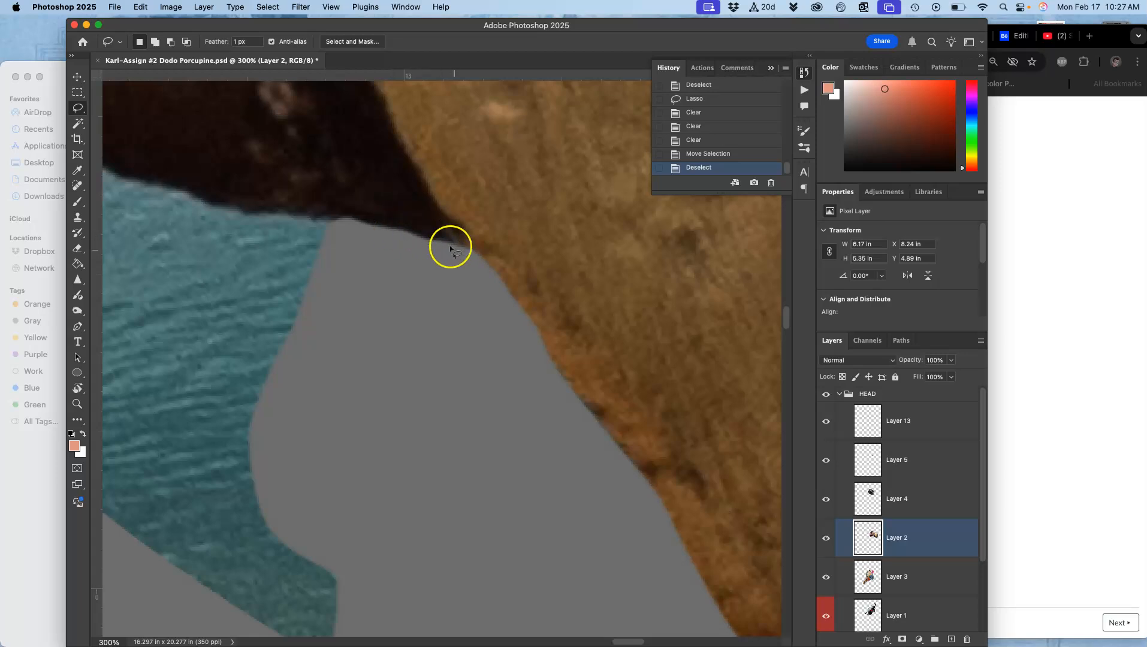
Lasso the water strip beneath the beak's underside and delete it, then deselect.
left_click_drag(433, 294, 716, 377)
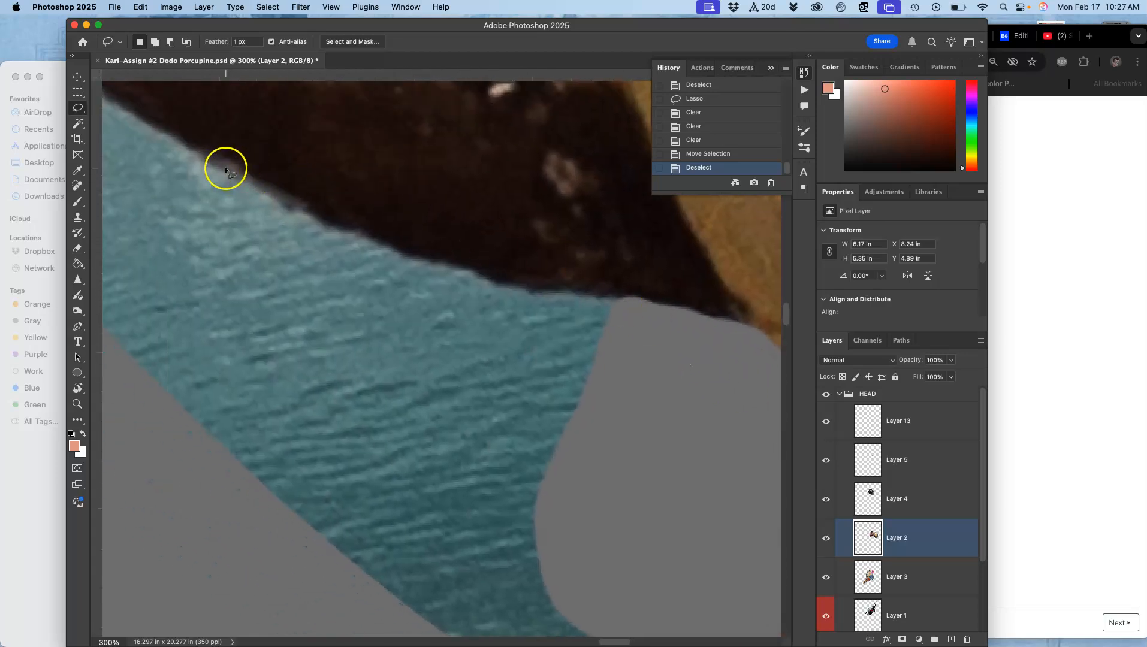
left_click_drag(255, 183, 295, 209)
left_click_drag(375, 239, 525, 288)
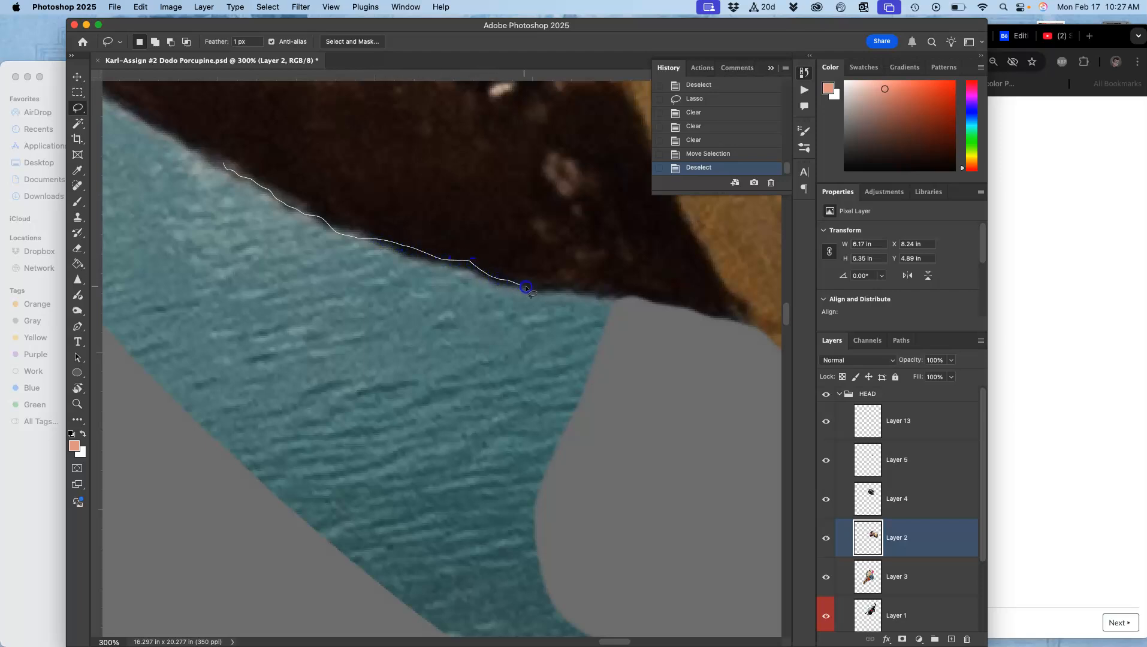
mouse_move(617, 295)
left_mouse_down()
mouse_move(672, 562)
mouse_move(430, 644)
mouse_move(150, 591)
mouse_move(59, 417)
mouse_move(171, 219)
left_mouse_up()
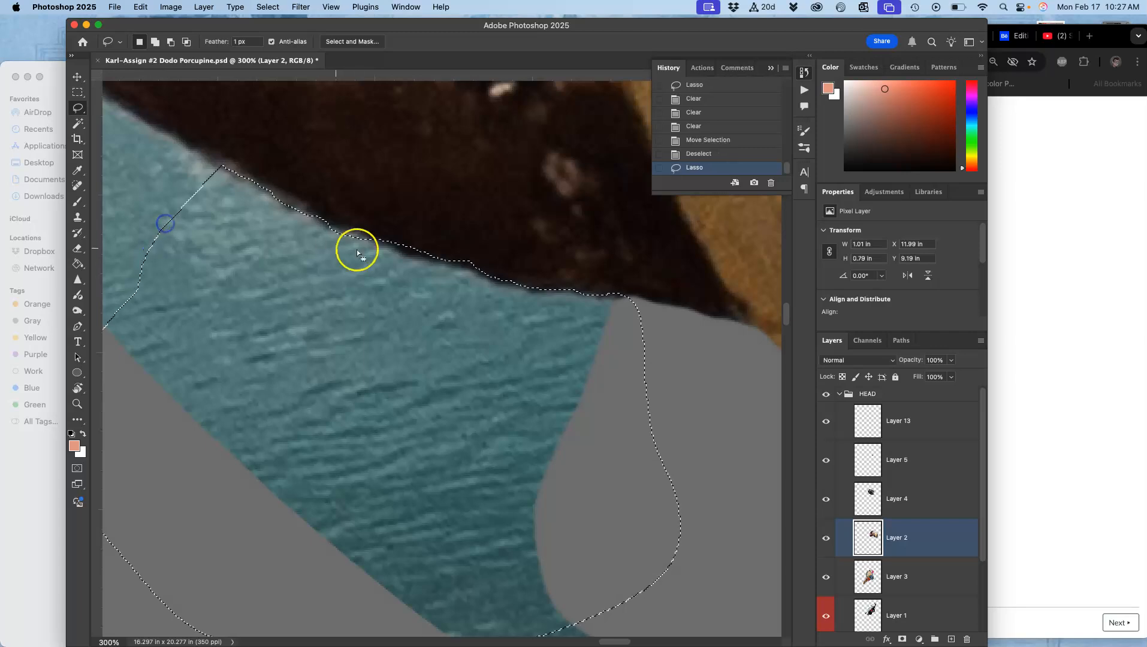
key("Delete")
key("Delete")
key("Delete")
key("Delete")
key("super+d")
Set the lasso Feather to 0 px, lasso the remaining water near the beak corner and delete it, then deselect.
left_click(236, 41)
type("0")
mouse_move(318, 266)
left_mouse_down()
mouse_move(401, 318)
mouse_move(658, 407)
left_mouse_up()
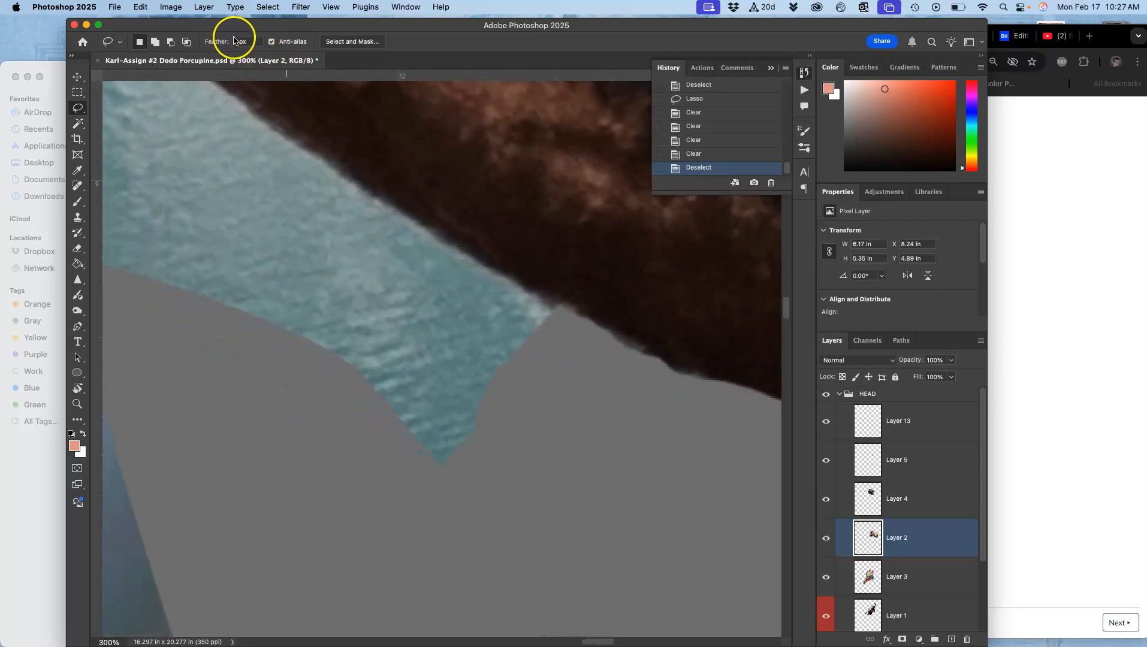
mouse_move(217, 326)
left_mouse_down()
mouse_move(260, 133)
mouse_move(275, 127)
mouse_move(352, 181)
left_mouse_up()
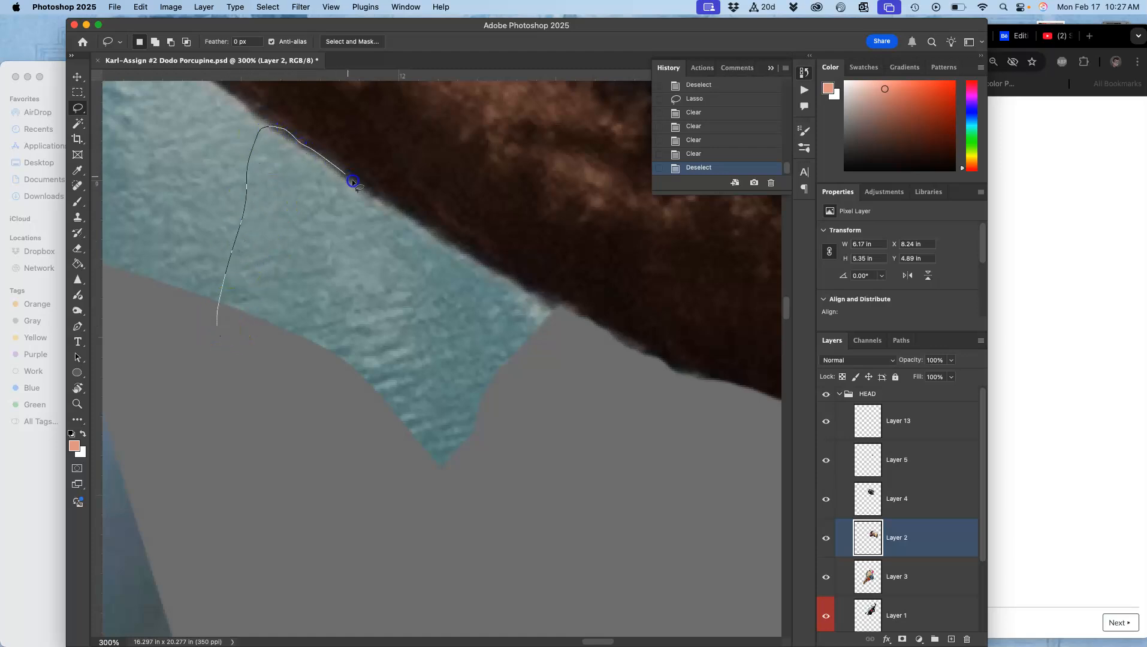
mouse_move(471, 249)
left_mouse_down()
mouse_move(570, 327)
mouse_move(513, 430)
mouse_move(351, 490)
mouse_move(264, 424)
left_mouse_up()
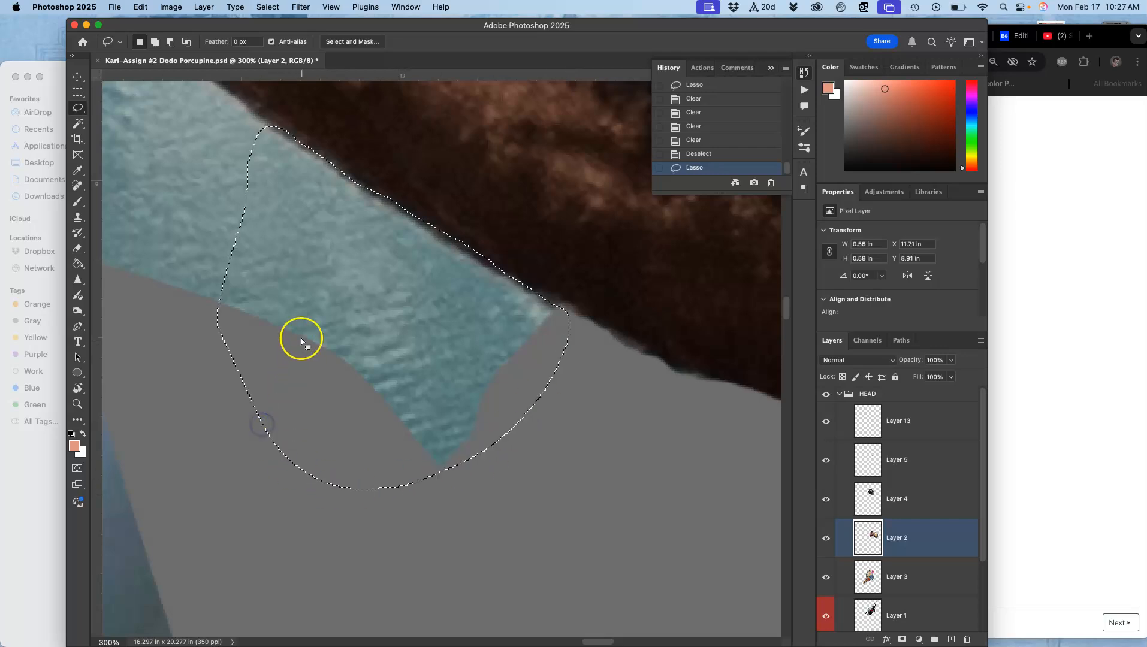
key("super+plus")
key("super+plus")
key("super+plus")
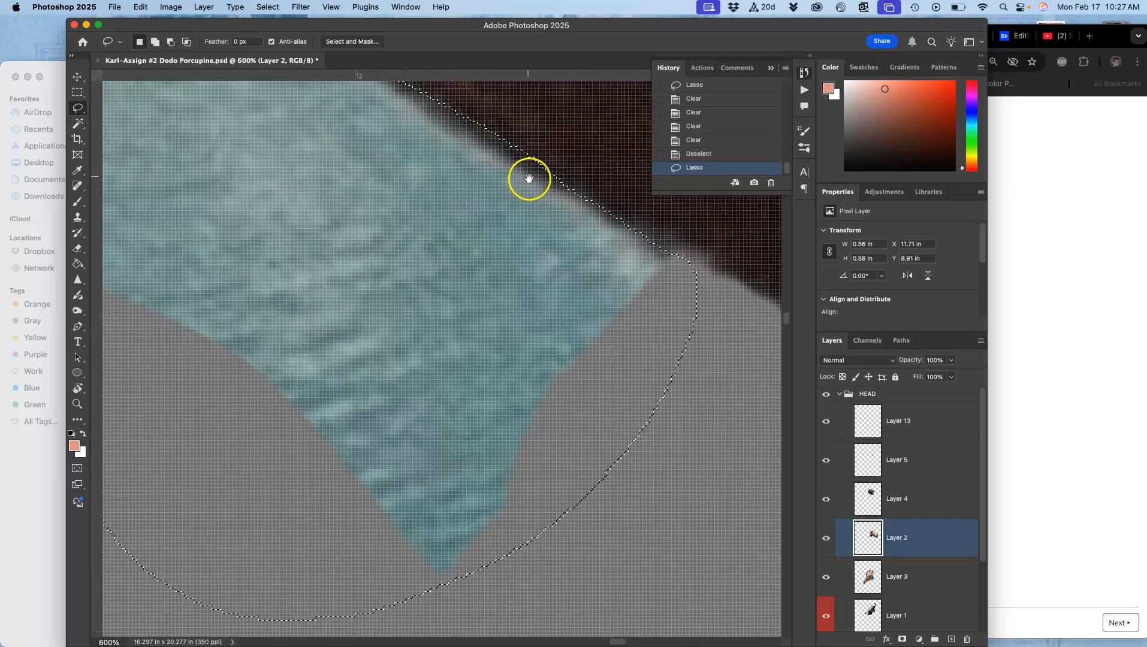
scroll(486, 228, "up", 5)
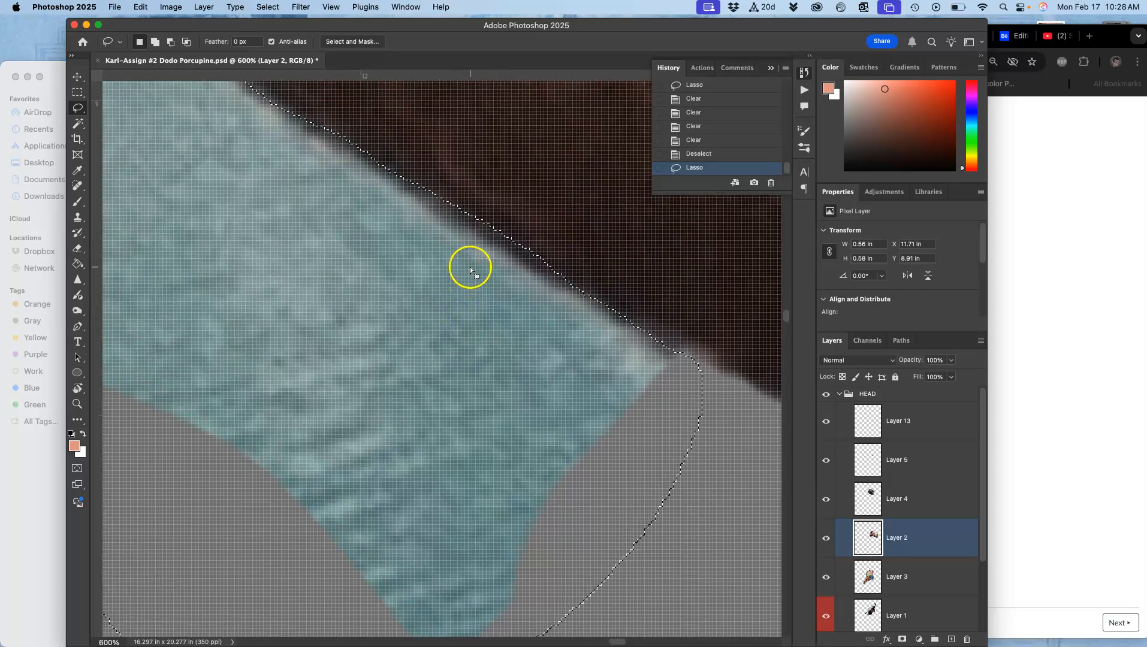
key("Delete")
key("Delete")
key("Delete")
key("Delete")
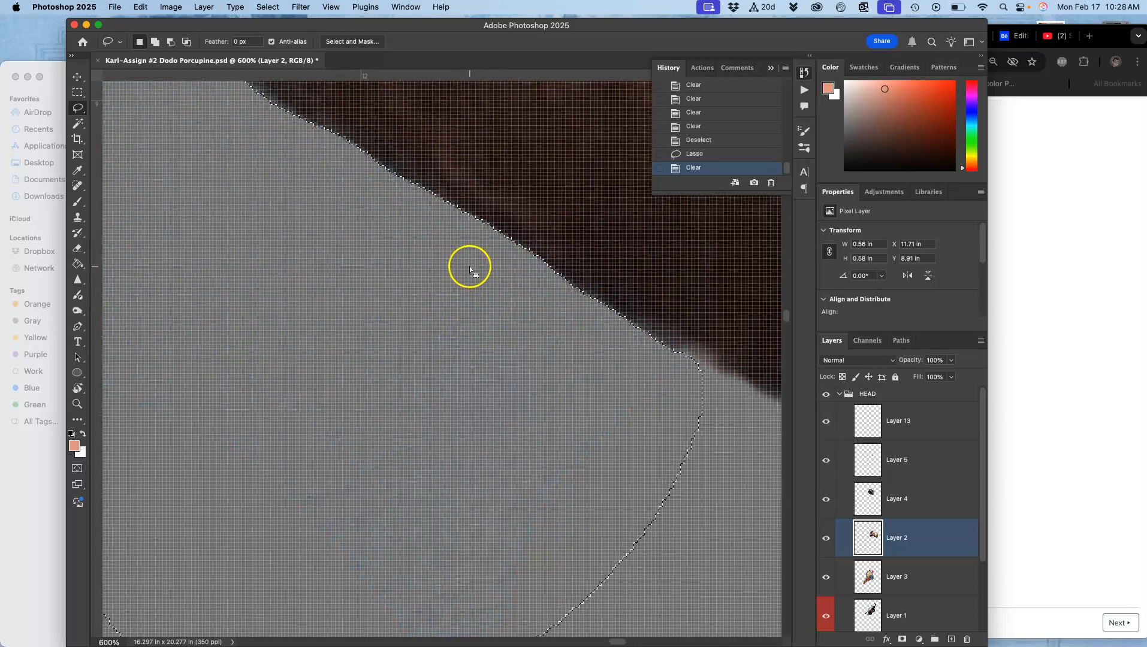
key("Delete")
key("Delete")
key("Delete")
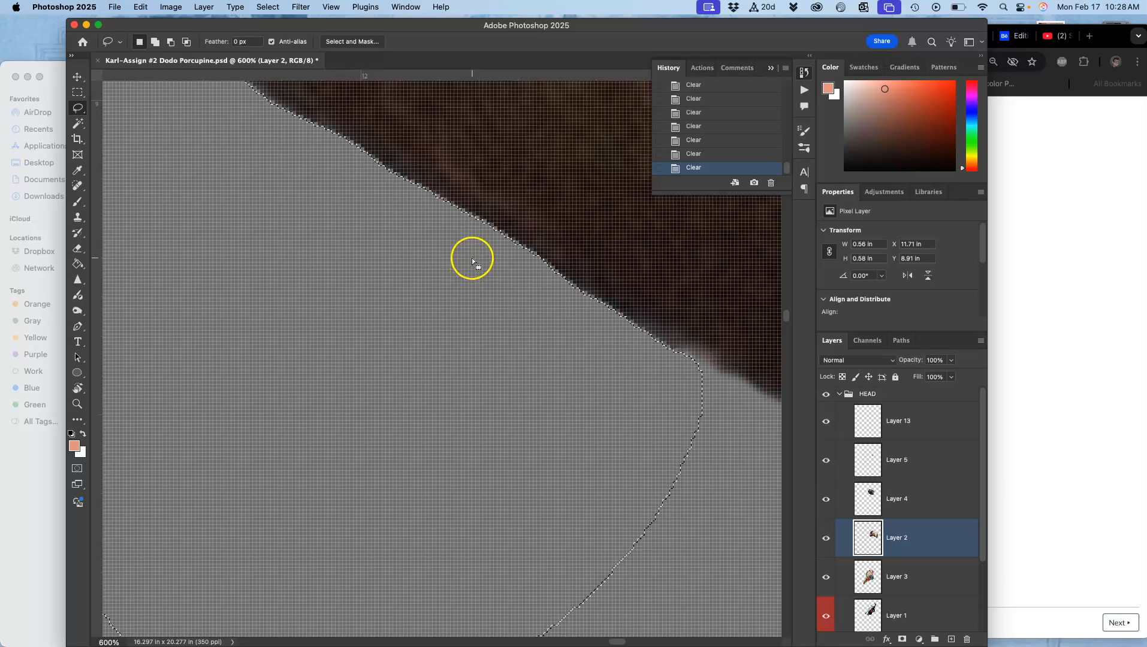
key("cmd+d")
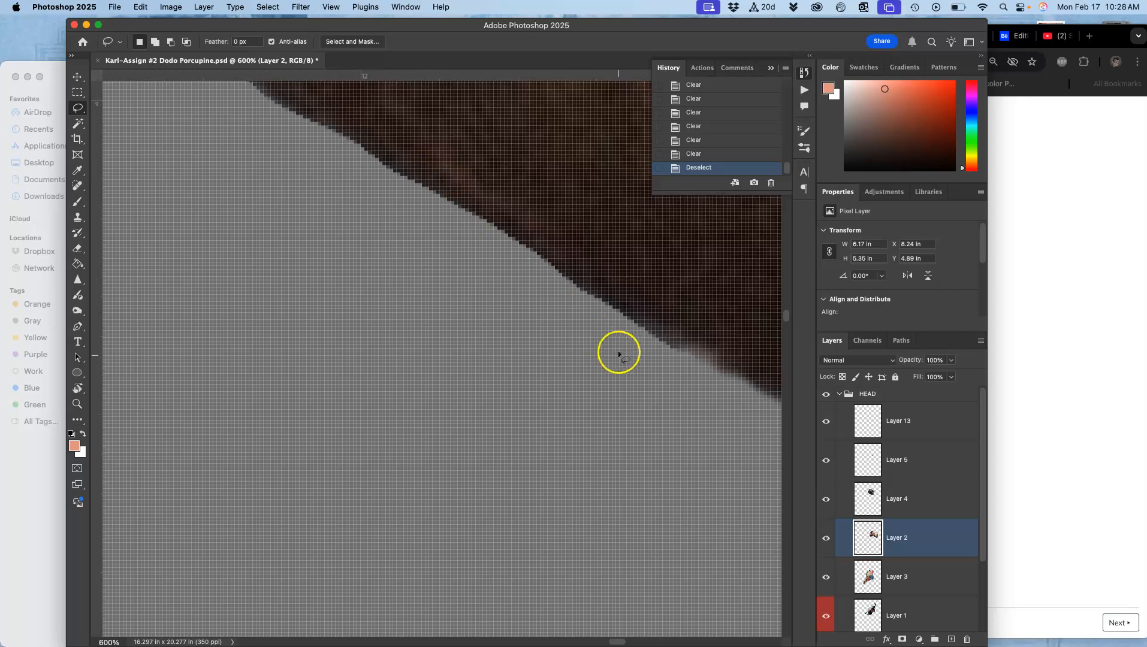
Set the lasso Feather to 1 px, lasso the water along the lower edge of the head and delete it, then deselect.
left_click_drag(628, 350, 370, 226)
left_click_drag(591, 364, 584, 360)
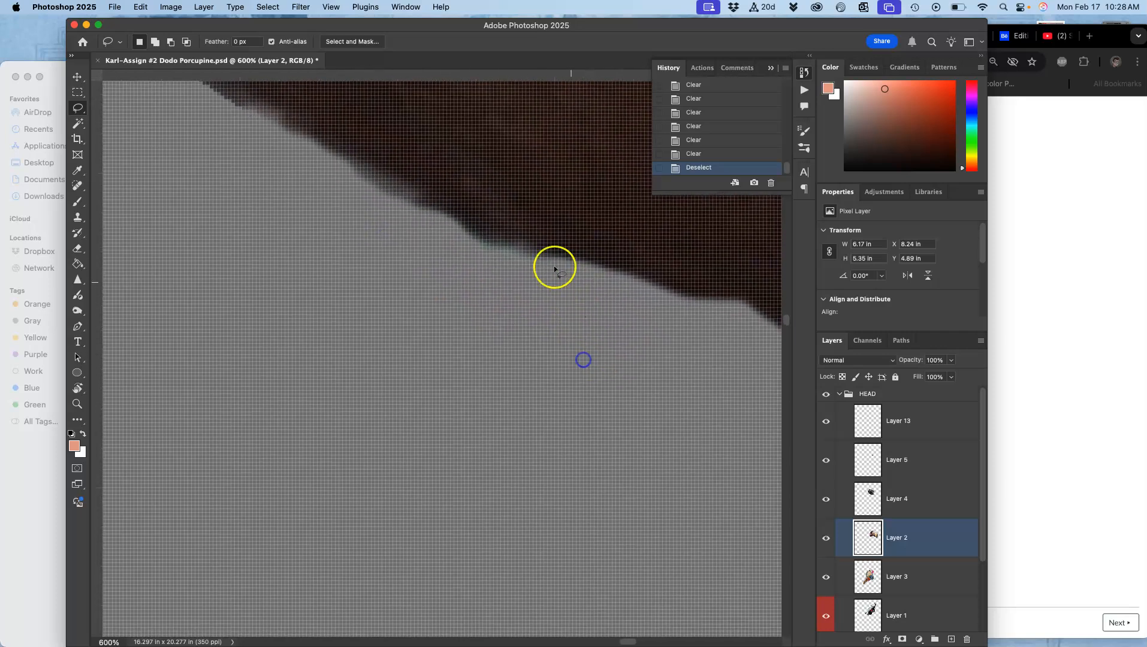
key("cmd+minus")
key("cmd+minus")
key("cmd+minus")
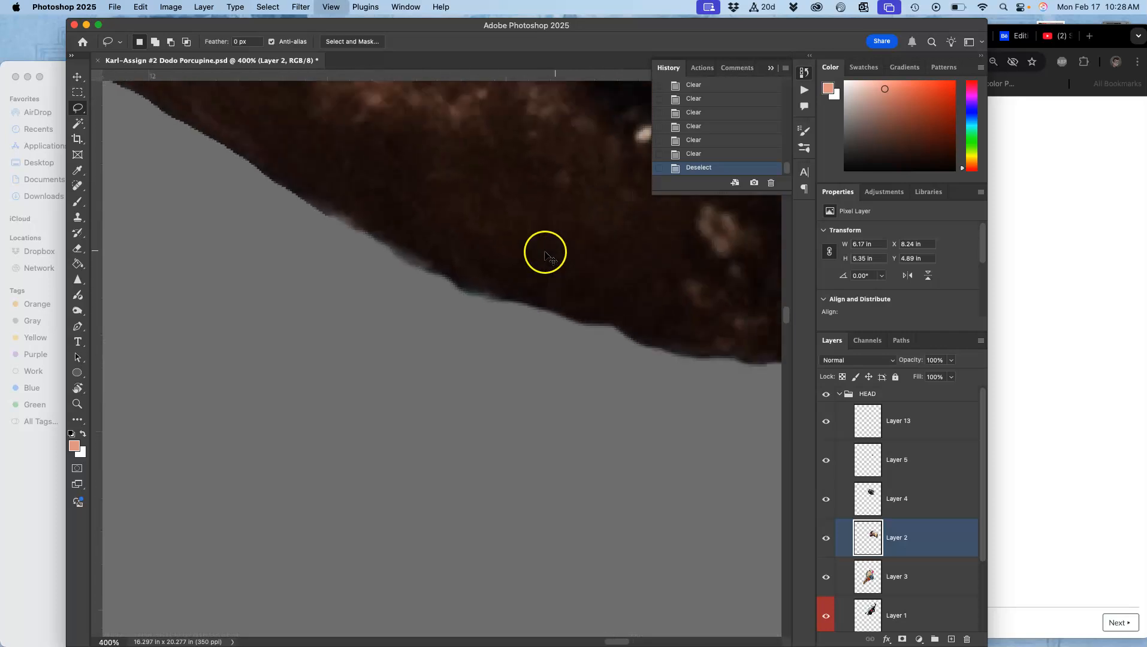
left_click_drag(392, 241, 662, 408)
mouse_move(387, 222)
left_mouse_down()
mouse_move(543, 318)
mouse_move(470, 259)
mouse_move(634, 322)
left_mouse_up()
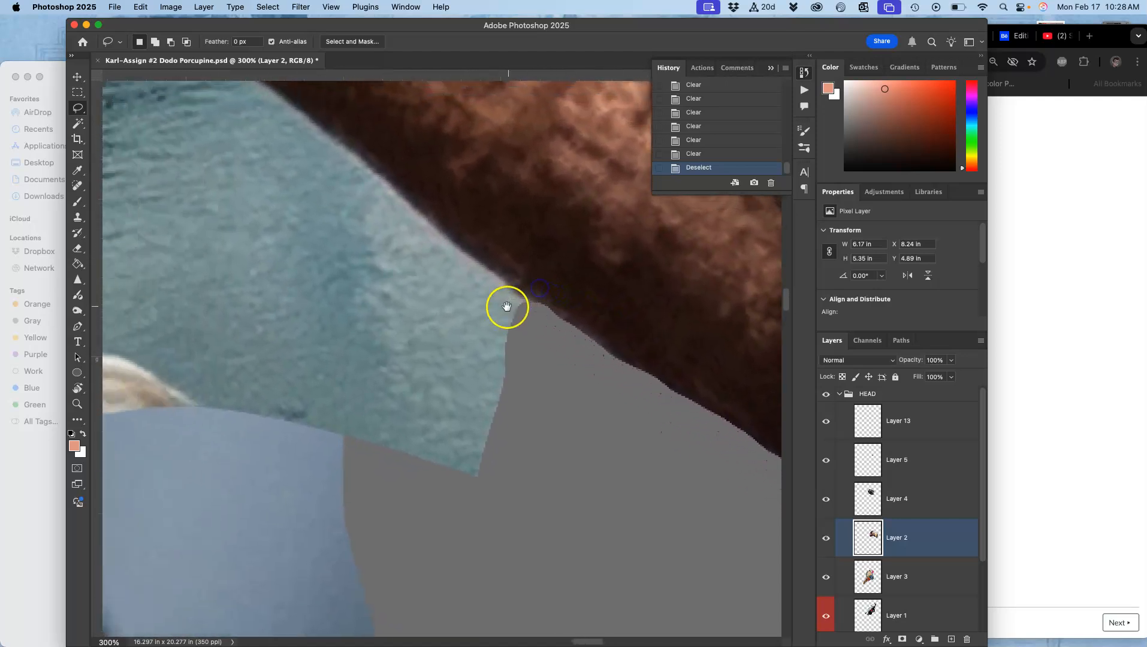
left_click(238, 41)
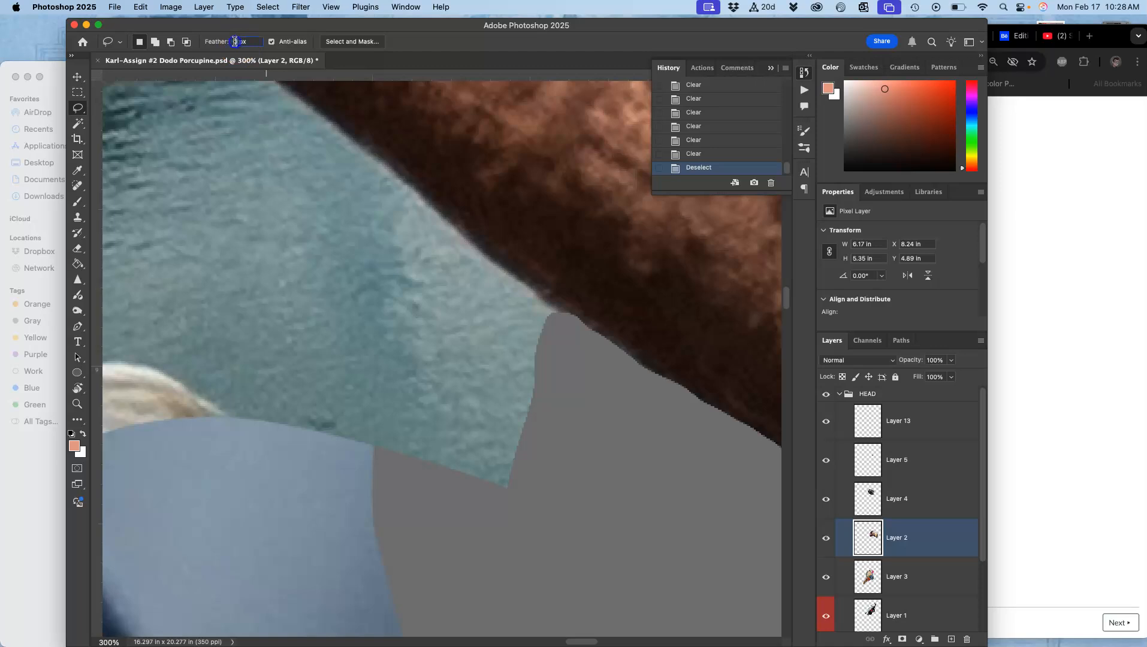
type("1")
left_click(558, 333)
left_click(291, 91)
mouse_move(290, 91)
left_mouse_down()
mouse_move(504, 274)
mouse_move(645, 368)
left_mouse_up()
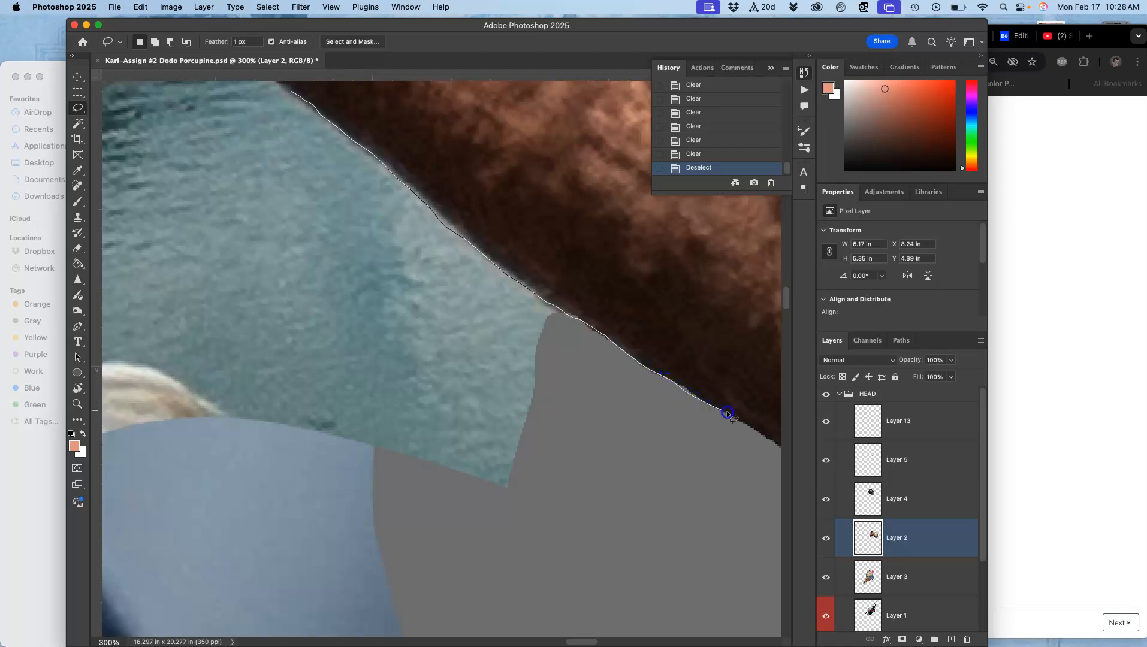
mouse_move(751, 426)
left_mouse_down()
mouse_move(788, 453)
mouse_move(746, 510)
mouse_move(622, 570)
mouse_move(466, 578)
mouse_move(236, 505)
mouse_move(192, 323)
mouse_move(215, 213)
mouse_move(283, 178)
left_mouse_up()
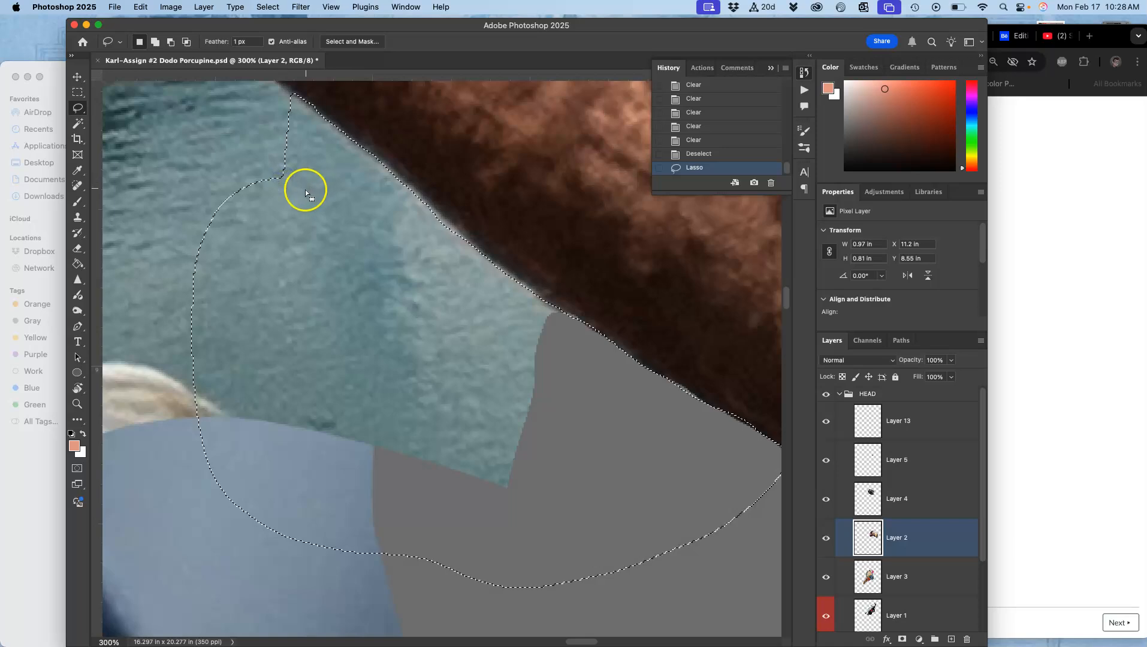
key("Delete")
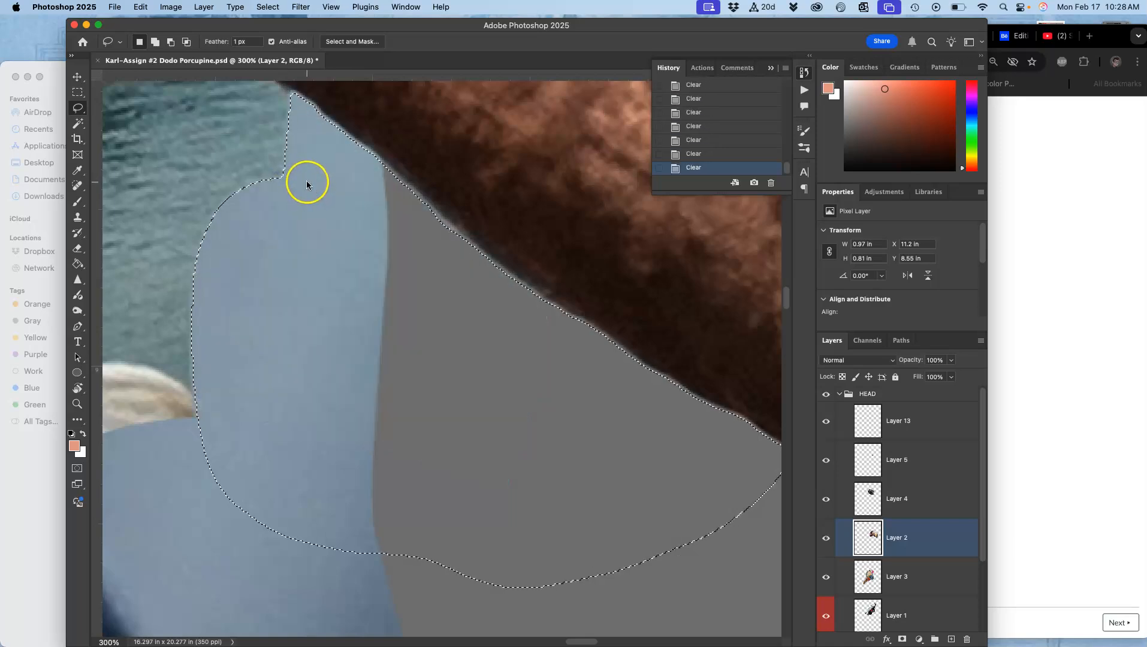
left_click_drag(403, 284, 402, 282)
left_click(409, 199)
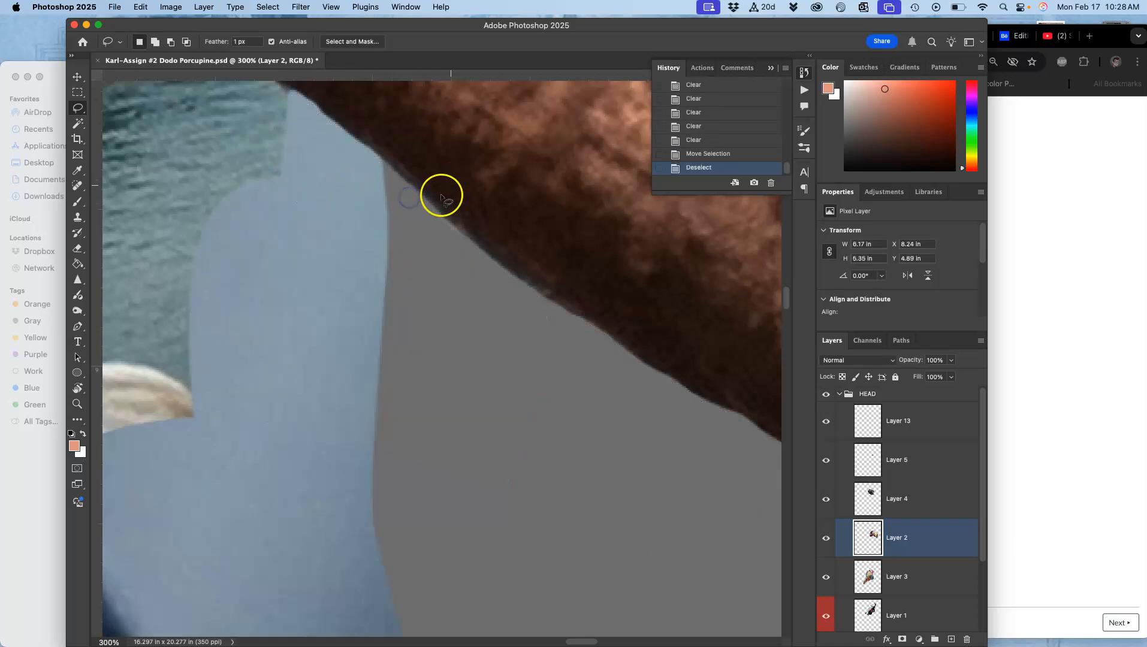
Lasso a small leftover sliver of water along the head's edge and delete it, then deselect.
mouse_move(413, 187)
left_mouse_down()
mouse_move(506, 274)
mouse_move(531, 328)
mouse_move(444, 319)
mouse_move(338, 245)
left_mouse_up()
key("Delete")
key("Delete")
key("Delete")
key("super+d")
left_click_drag(260, 223, 520, 430)
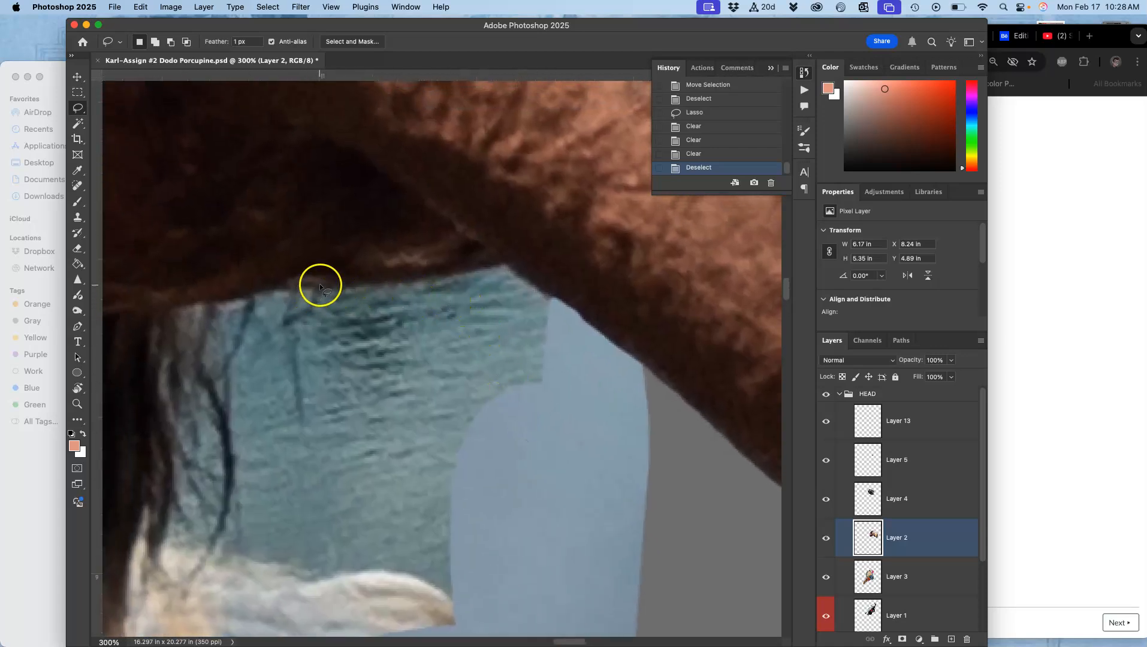